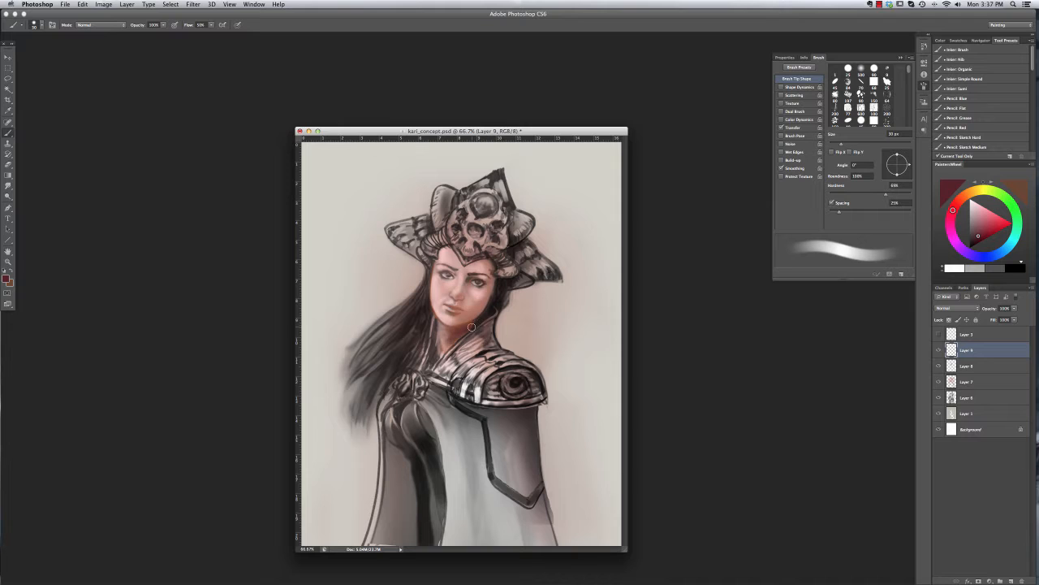
Step: Swap to the reddish-brown colour and shade around the eyes and temple, starting at 25 px and widening to 38 px
{"action": "key", "text": "x"}
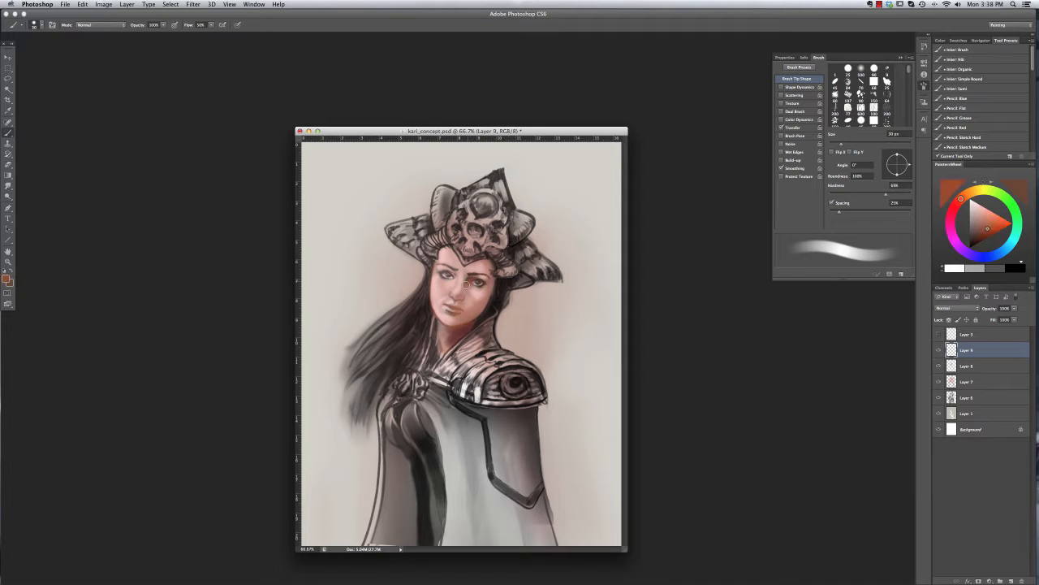
{"action": "key", "text": "bracketleft"}
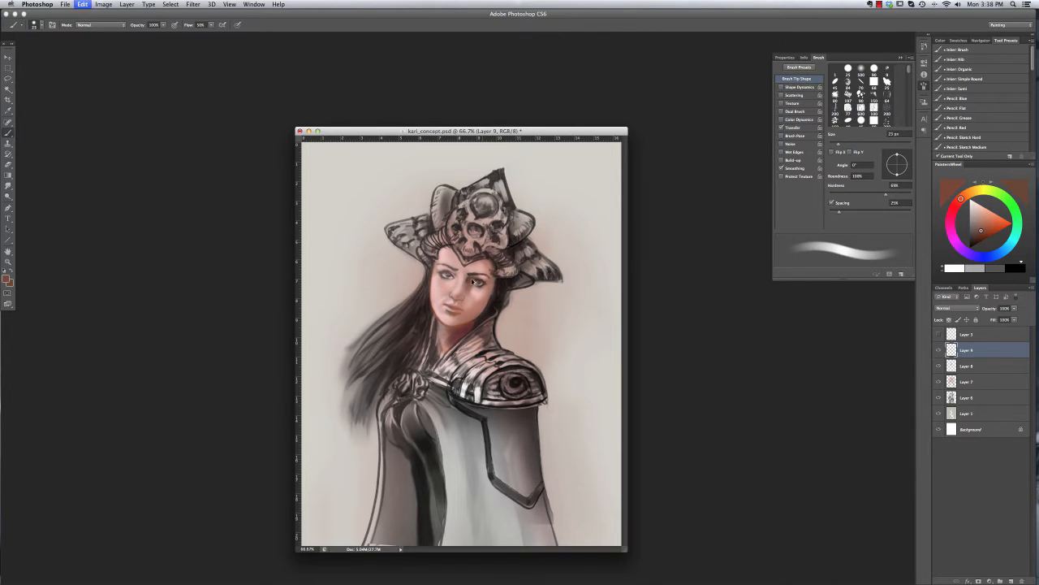
{"action": "right_click", "coordinate": [453, 284]}
{"action": "key", "text": "Return"}
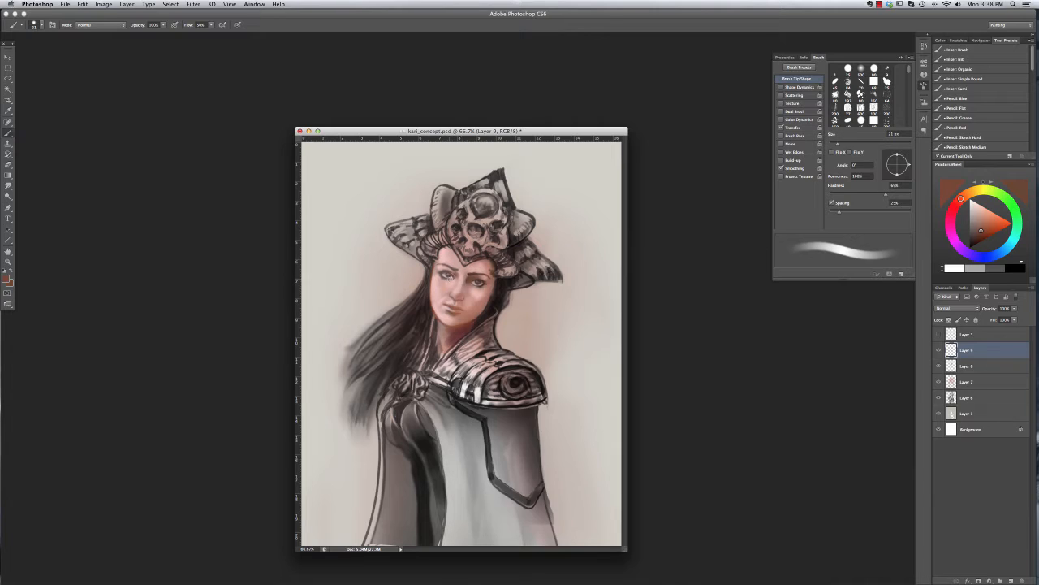
{"action": "right_click", "coordinate": [479, 286]}
{"action": "key", "text": "Return"}
{"action": "right_click", "coordinate": [489, 266]}
{"action": "key", "text": "Return"}
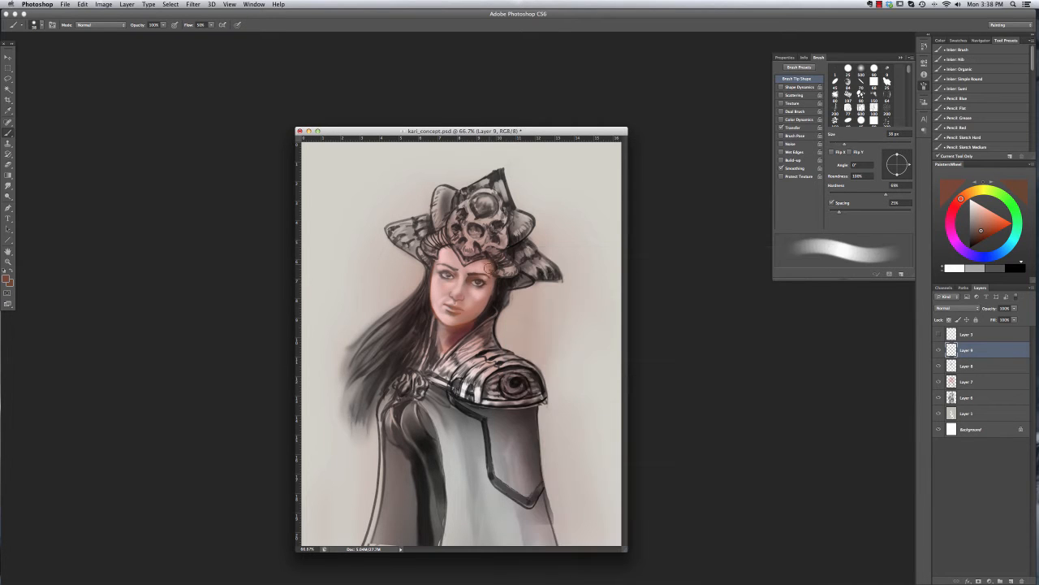
Step: Enlarge the brush to 52 px with a softer edge for shading the chin and jaw
{"action": "right_click", "coordinate": [456, 320]}
{"action": "key", "text": "Return"}
{"action": "right_click", "coordinate": [462, 319]}
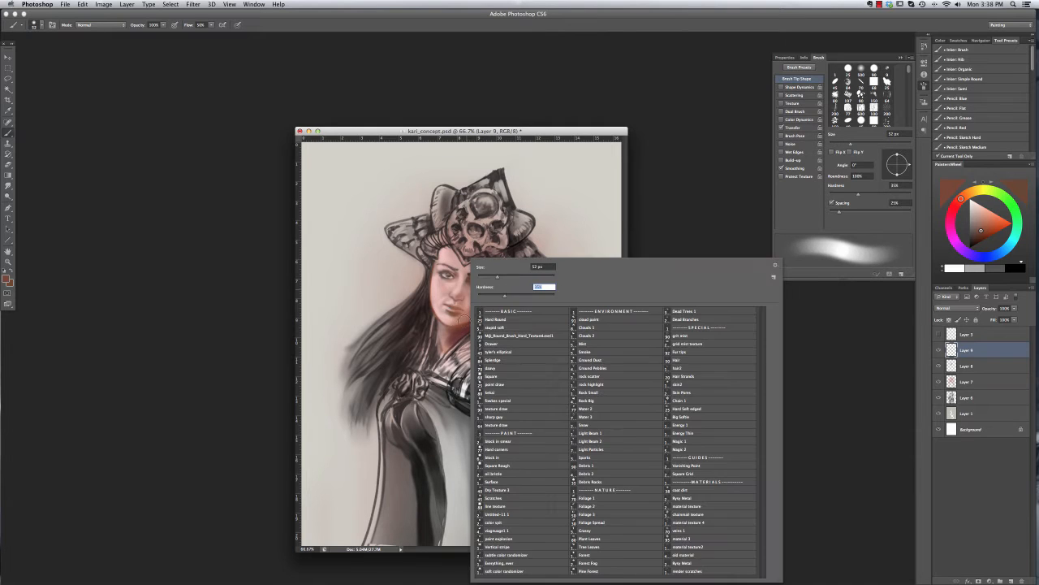
{"action": "key", "text": "Return"}
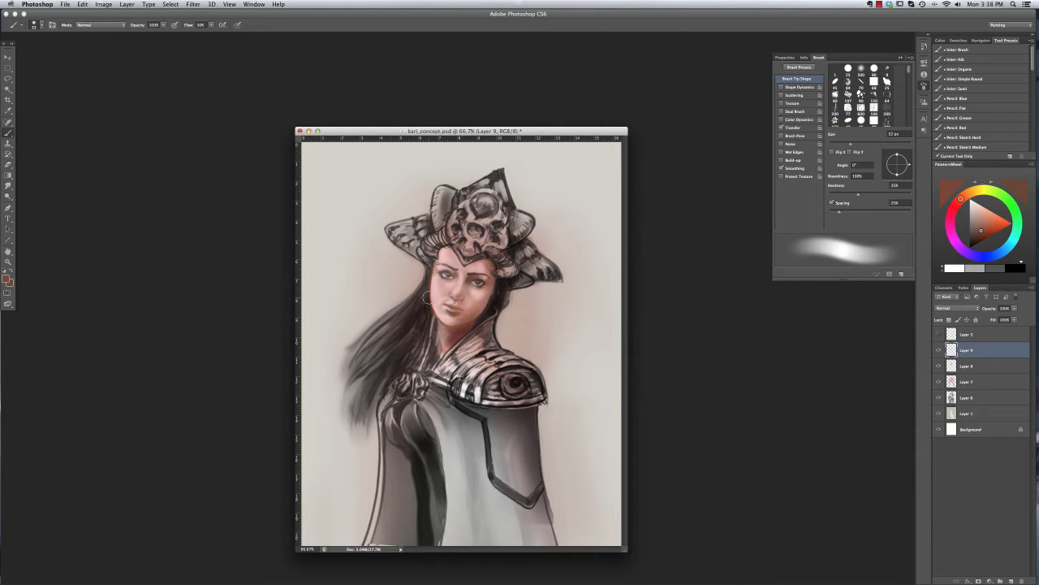
Step: Sample a peach skin tone from the face and paint highlights around the eye and cheek with a 22 px brush
{"action": "left_click", "coordinate": [445, 289], "text": "alt"}
{"action": "right_click", "coordinate": [450, 279]}
{"action": "key", "text": "Return"}
{"action": "right_click", "coordinate": [467, 300]}
{"action": "left_click_drag", "start_coordinate": [497, 276], "coordinate": [461, 276]}
{"action": "key", "text": "Return"}
{"action": "right_click", "coordinate": [442, 284]}
{"action": "key", "text": "Return"}
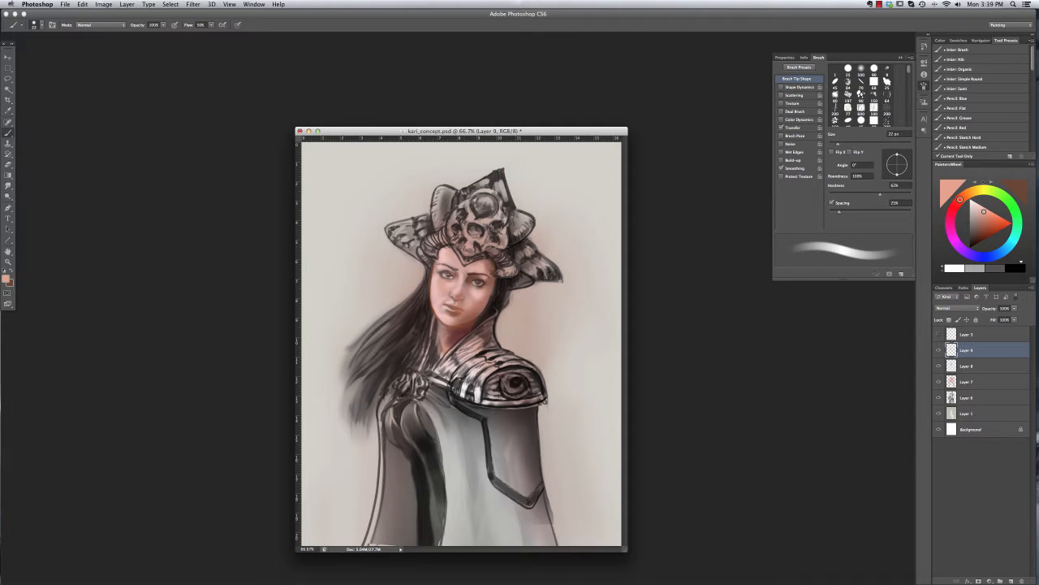
Step: Sample a paler skin tone from the cheek and set the brush to 30 px for face highlights
{"action": "left_click", "coordinate": [474, 294], "text": "alt"}
{"action": "right_click", "coordinate": [557, 291]}
{"action": "left_click_drag", "start_coordinate": [578, 276], "coordinate": [581, 276]}
{"action": "key", "text": "Return"}
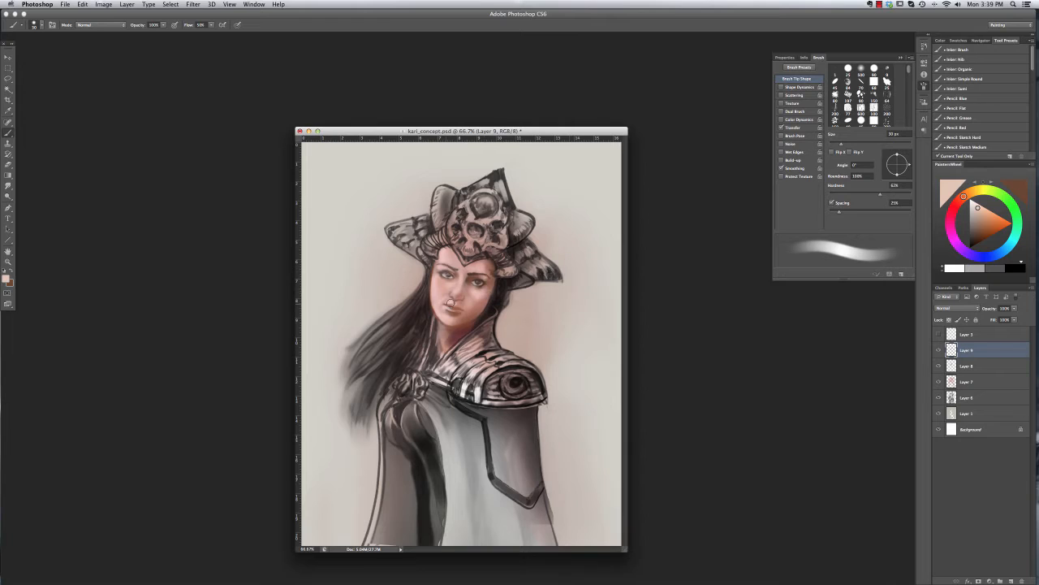
Step: Add a new layer above Layer 9, reselect Layer 9 and switch to the Eraser
{"action": "left_click", "coordinate": [1011, 579]}
{"action": "left_click", "coordinate": [966, 366]}
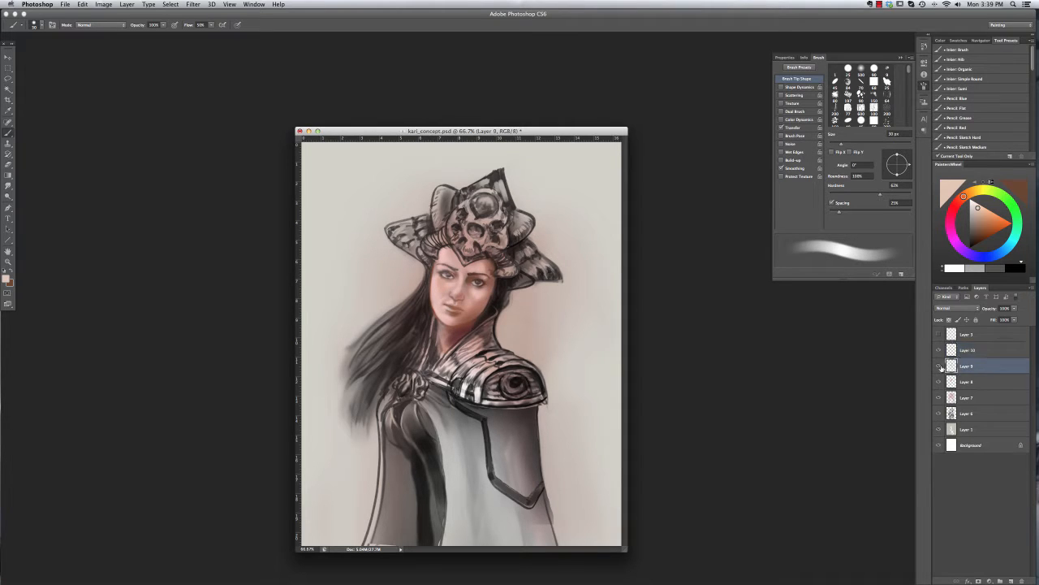
{"action": "key", "text": "e"}
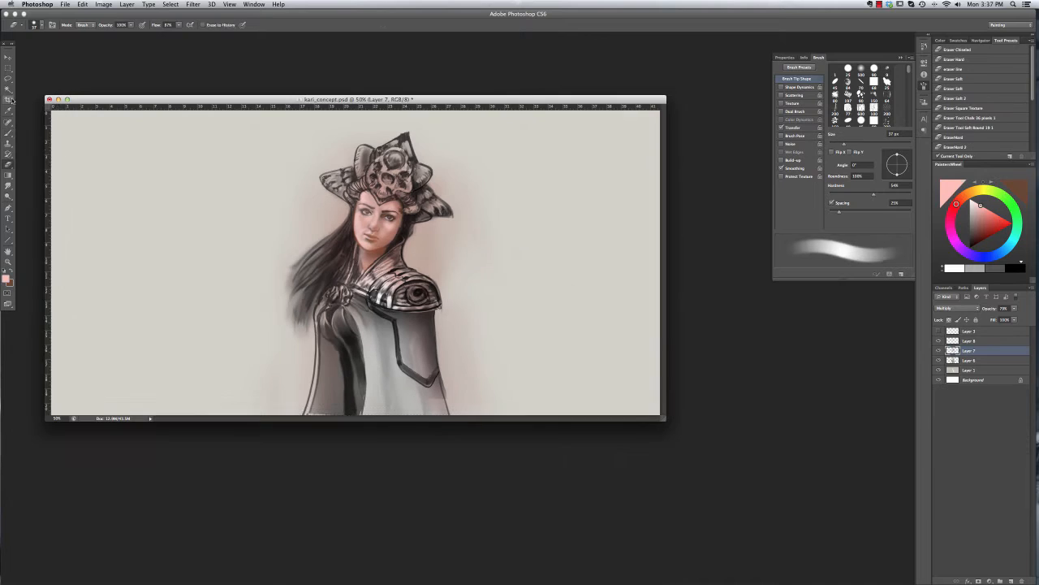
Step: Crop the wide canvas to the area around the figure and reposition the document window
{"action": "left_click", "coordinate": [9, 100]}
{"action": "left_click_drag", "start_coordinate": [209, 112], "coordinate": [528, 414]}
{"action": "left_click", "coordinate": [8, 57]}
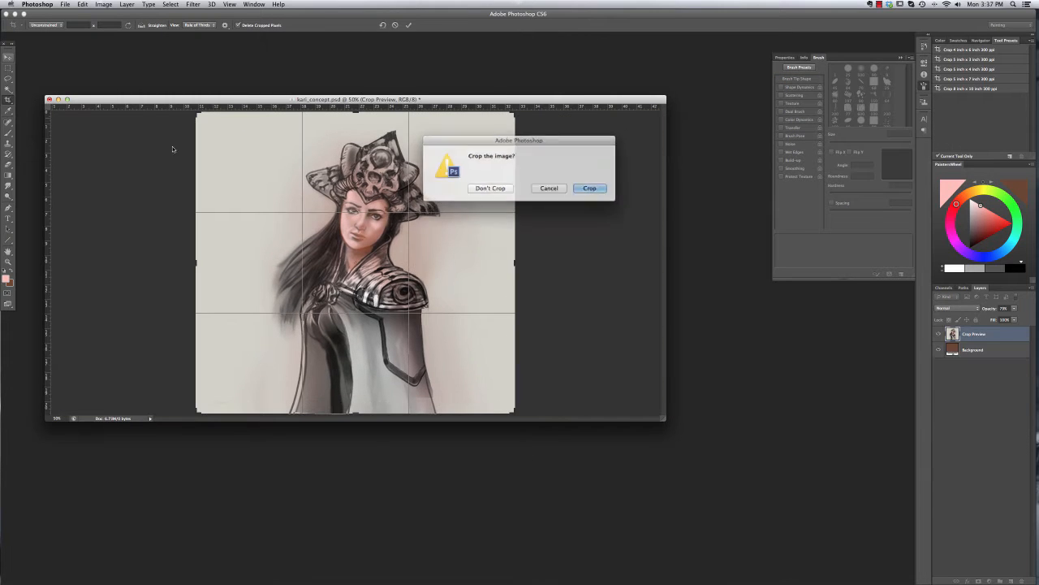
{"action": "left_click", "coordinate": [590, 188]}
{"action": "left_click_drag", "start_coordinate": [268, 99], "coordinate": [390, 127]}
Step: Crop the canvas narrower on both sides of the figure and move the document window to the workspace centre
{"action": "left_click", "coordinate": [8, 100]}
{"action": "left_click_drag", "start_coordinate": [492, 289], "coordinate": [463, 289]}
{"action": "left_click_drag", "start_coordinate": [188, 289], "coordinate": [238, 289]}
{"action": "left_click", "coordinate": [8, 58]}
{"action": "left_click", "coordinate": [590, 188]}
{"action": "left_click_drag", "start_coordinate": [353, 126], "coordinate": [424, 135]}
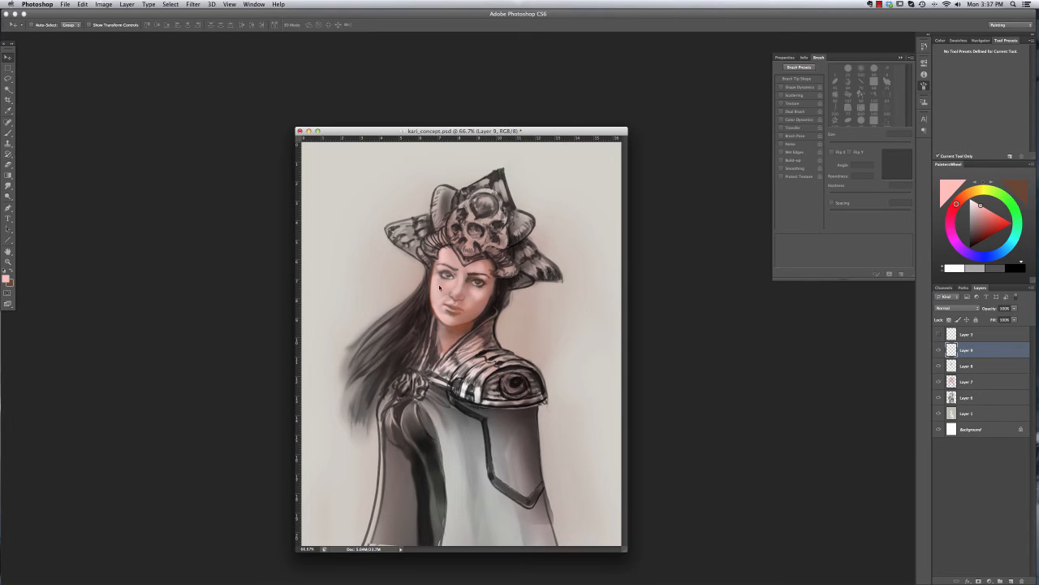
Step: Switch to the Brush, adjust its tip to 30 px, sample a facial shadow tone and try shading the neck below the jaw
{"action": "key", "text": "b"}
{"action": "right_click", "coordinate": [498, 280]}
{"action": "left_click", "coordinate": [523, 327]}
{"action": "left_click_drag", "start_coordinate": [531, 277], "coordinate": [505, 280]}
{"action": "left_click", "coordinate": [516, 252]}
{"action": "left_click", "coordinate": [487, 276], "text": "alt"}
{"action": "right_click", "coordinate": [485, 278]}
{"action": "left_click", "coordinate": [479, 320]}
{"action": "key", "text": "super+z"}
{"action": "left_click_drag", "start_coordinate": [479, 320], "coordinate": [451, 342]}
{"action": "key", "text": "super+z"}
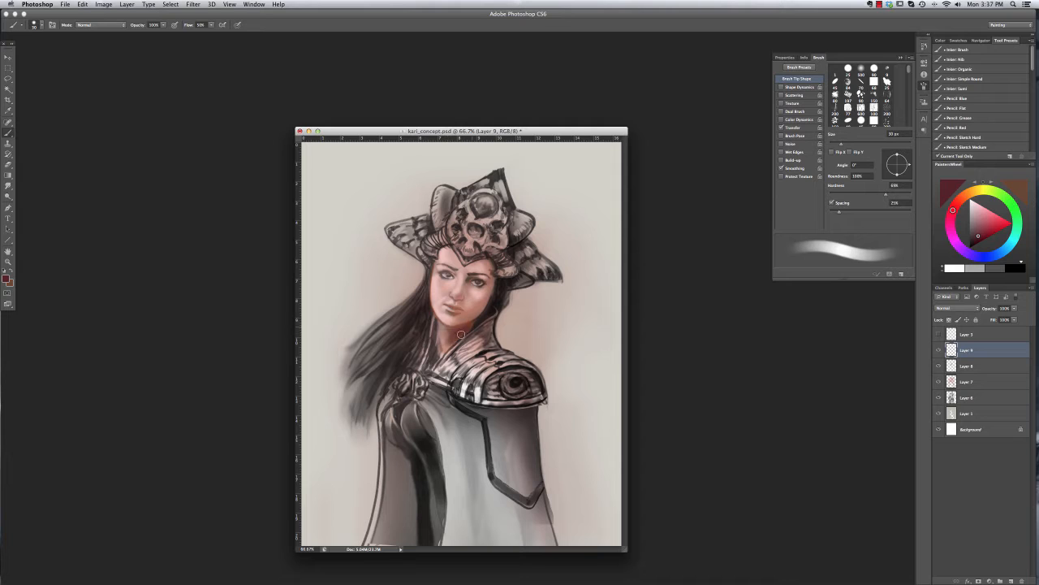
Step: Sample the orange-brown neck tone, darken it and reduce the brush to 25 px for the eye shadows
{"action": "left_click", "coordinate": [458, 333], "text": "alt"}
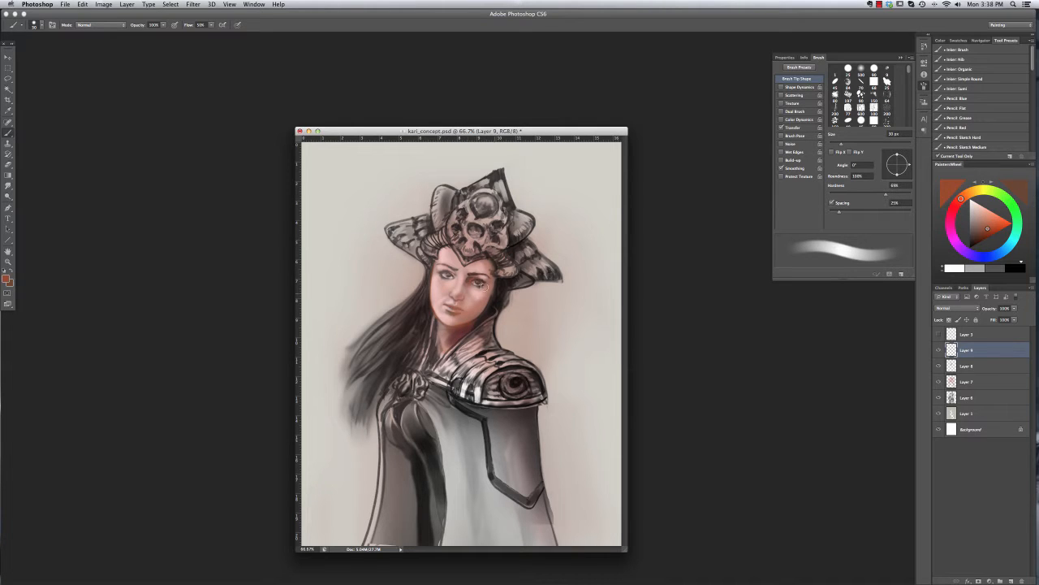
{"action": "left_click", "coordinate": [980, 231]}
{"action": "right_click", "coordinate": [483, 280]}
{"action": "left_click", "coordinate": [471, 281]}
{"action": "mouse_move", "coordinate": [502, 280]}
{"action": "left_mouse_down"}
{"action": "mouse_move", "coordinate": [469, 266]}
{"action": "mouse_move", "coordinate": [515, 263]}
{"action": "mouse_move", "coordinate": [473, 265]}
{"action": "mouse_move", "coordinate": [498, 265]}
{"action": "left_mouse_up"}
Step: Shade around both eyes with the darkened brown, enlarging the brush to 38 px for the temple
{"action": "right_click", "coordinate": [451, 280]}
{"action": "left_click", "coordinate": [442, 281]}
{"action": "right_click", "coordinate": [489, 278]}
{"action": "left_click", "coordinate": [481, 287]}
{"action": "right_click", "coordinate": [487, 281]}
{"action": "left_click", "coordinate": [490, 259]}
Step: Soften the brush and enlarge it to 52 px, and shade the chin and lower jaw
{"action": "right_click", "coordinate": [453, 320]}
{"action": "left_click", "coordinate": [197, 328]}
{"action": "right_click", "coordinate": [469, 319]}
{"action": "left_click_drag", "start_coordinate": [534, 280], "coordinate": [506, 279]}
{"action": "left_click", "coordinate": [460, 323]}
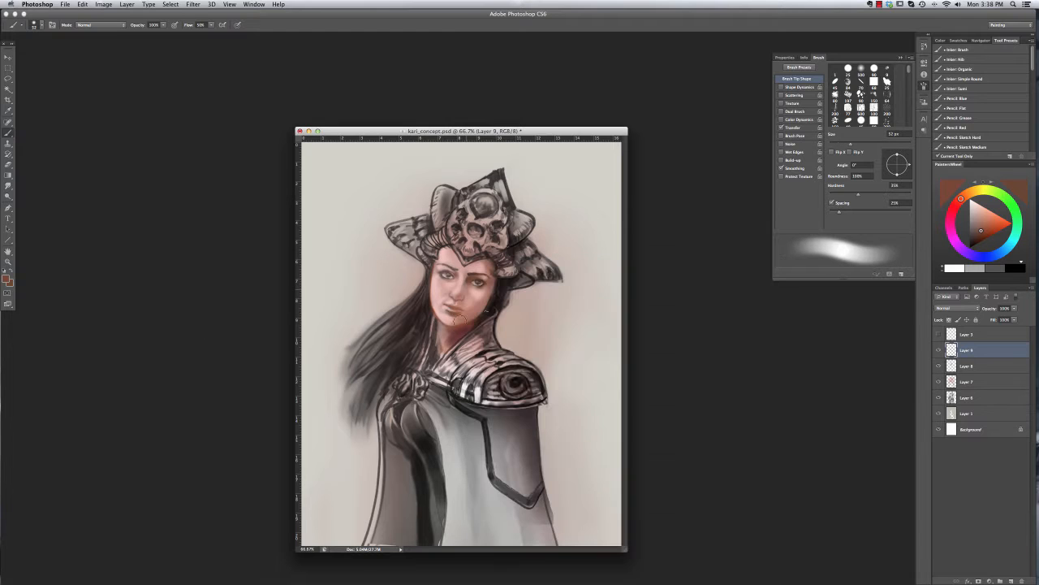
Step: Sample a light peach skin tone and brighten the cheek and eye area with a harder 22 px brush
{"action": "left_click", "coordinate": [441, 280], "text": "alt"}
{"action": "right_click", "coordinate": [441, 277]}
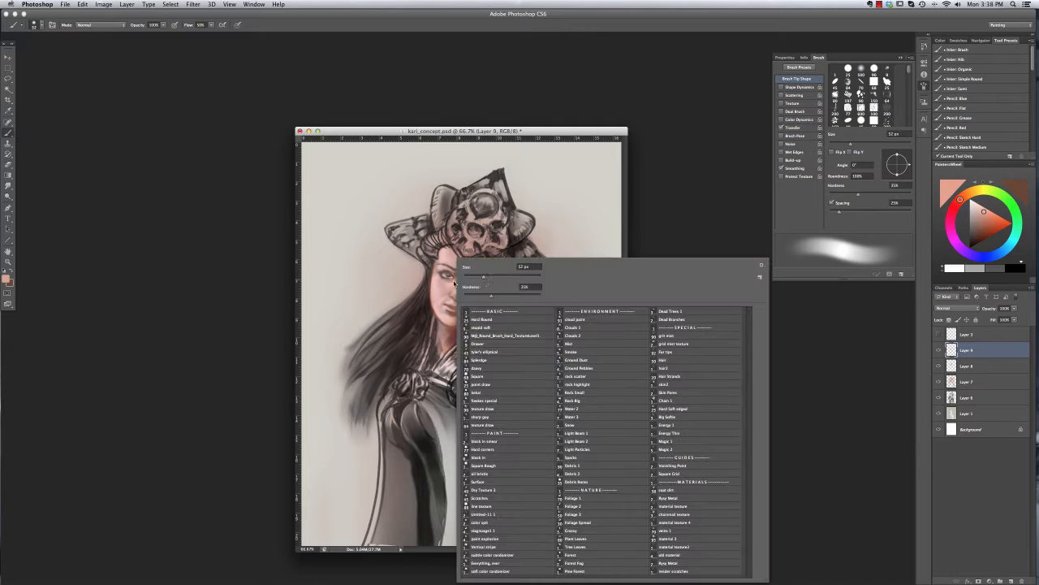
{"action": "left_click", "coordinate": [448, 314]}
{"action": "mouse_move", "coordinate": [491, 295]}
{"action": "left_mouse_down"}
{"action": "mouse_move", "coordinate": [511, 295]}
{"action": "mouse_move", "coordinate": [465, 277]}
{"action": "left_mouse_up"}
{"action": "right_click", "coordinate": [451, 313]}
{"action": "left_click", "coordinate": [442, 286]}
{"action": "right_click", "coordinate": [430, 284]}
{"action": "left_click", "coordinate": [445, 281]}
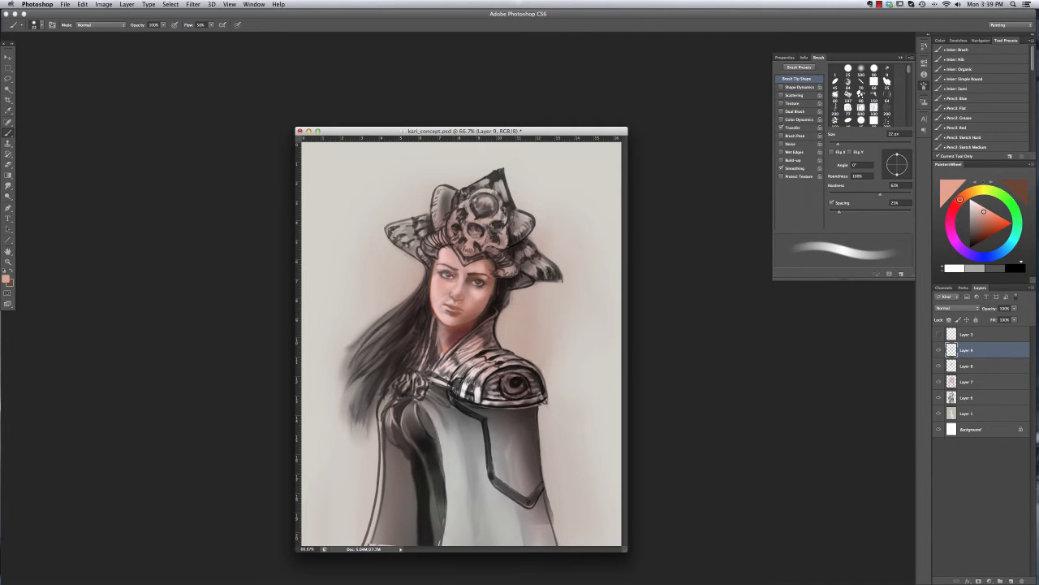
Step: Sample a pale highlight tone from the cheek and brighten it with a 30 px brush
{"action": "left_click", "coordinate": [474, 297], "text": "alt"}
{"action": "right_click", "coordinate": [557, 297]}
{"action": "left_click_drag", "start_coordinate": [582, 275], "coordinate": [585, 275]}
{"action": "left_click", "coordinate": [475, 295]}
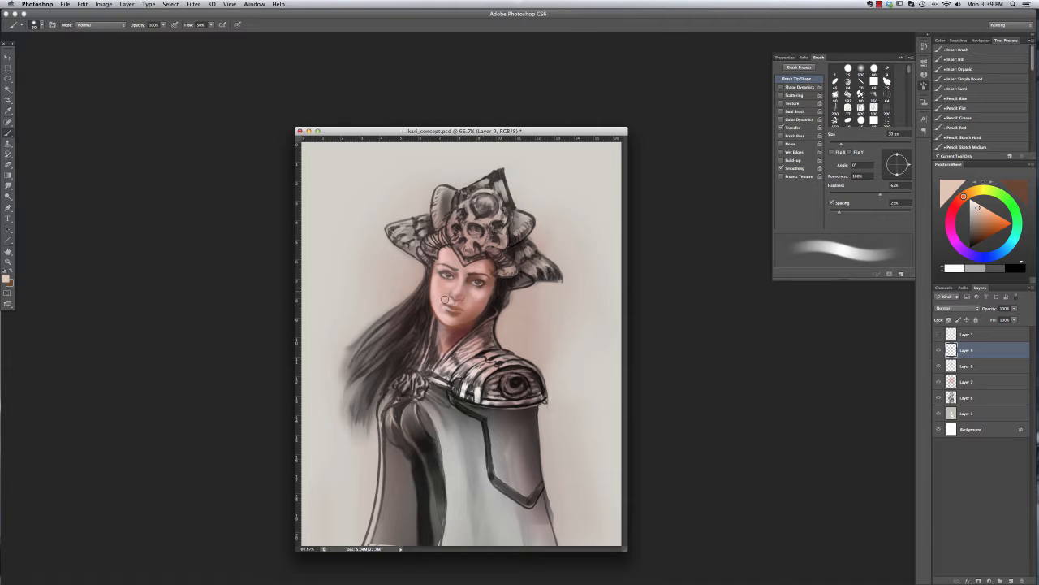
Step: Create an empty layer above Layer 9, return to Layer 9 and activate the Eraser
{"action": "left_click", "coordinate": [1012, 578]}
{"action": "key", "text": "alt+bracketleft"}
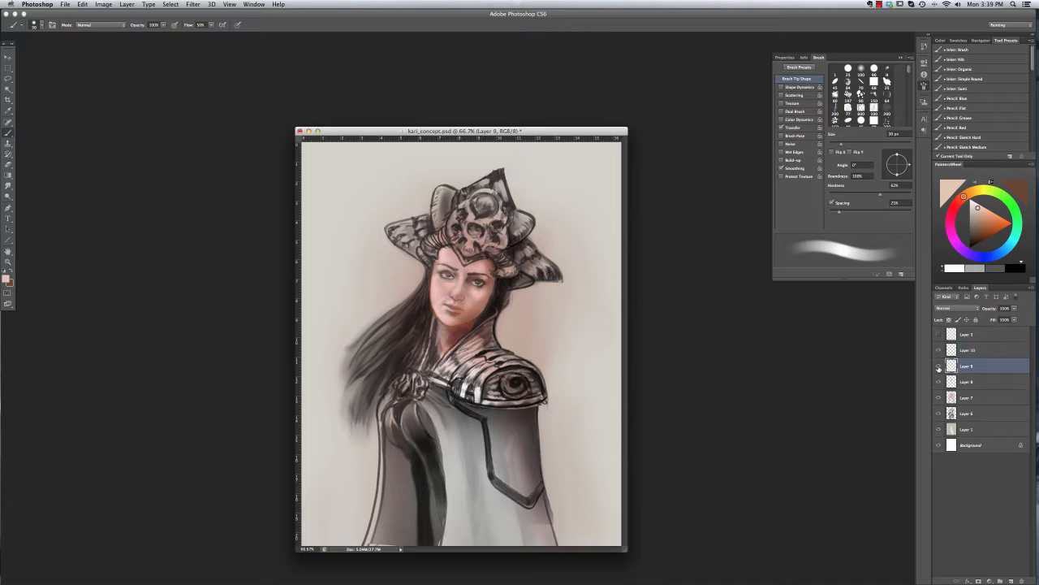
{"action": "key", "text": "e"}
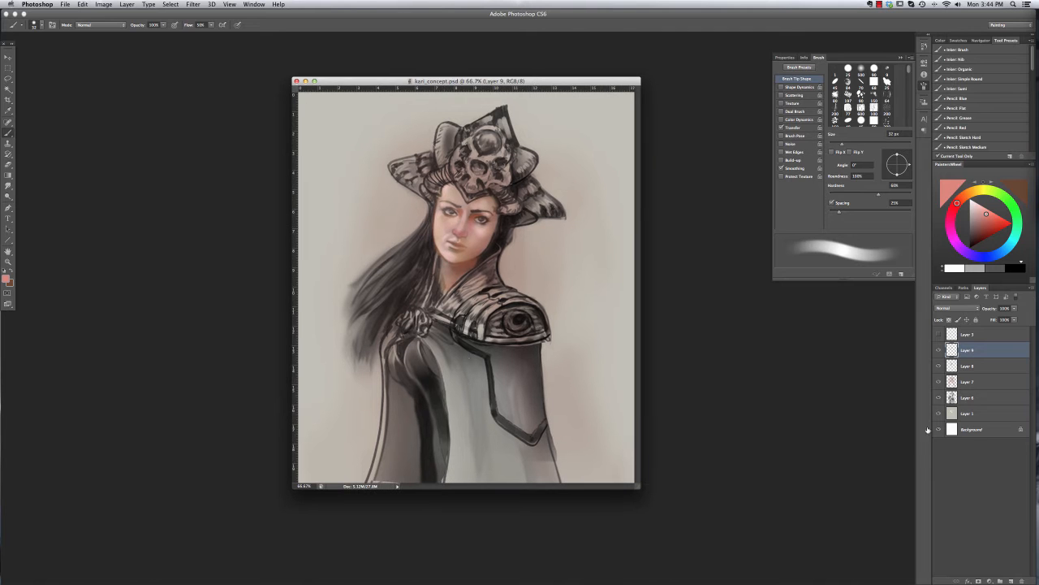
Step: Make a merged copy of all painted layers from Layer 9 downward and add a new Overlay layer above it
{"action": "left_click", "coordinate": [968, 414], "text": "shift"}
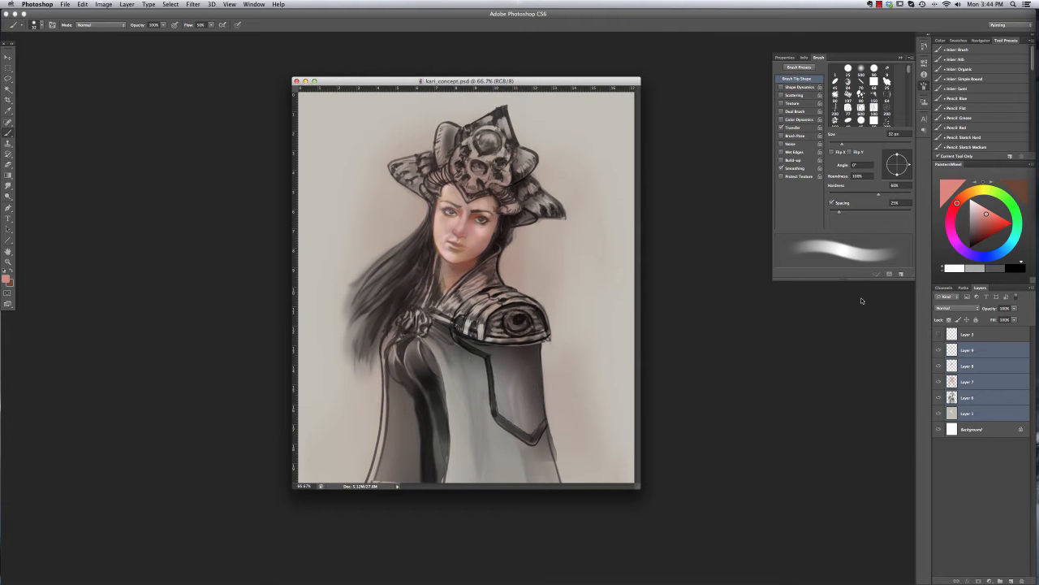
{"action": "key", "text": "ctrl+alt+e"}
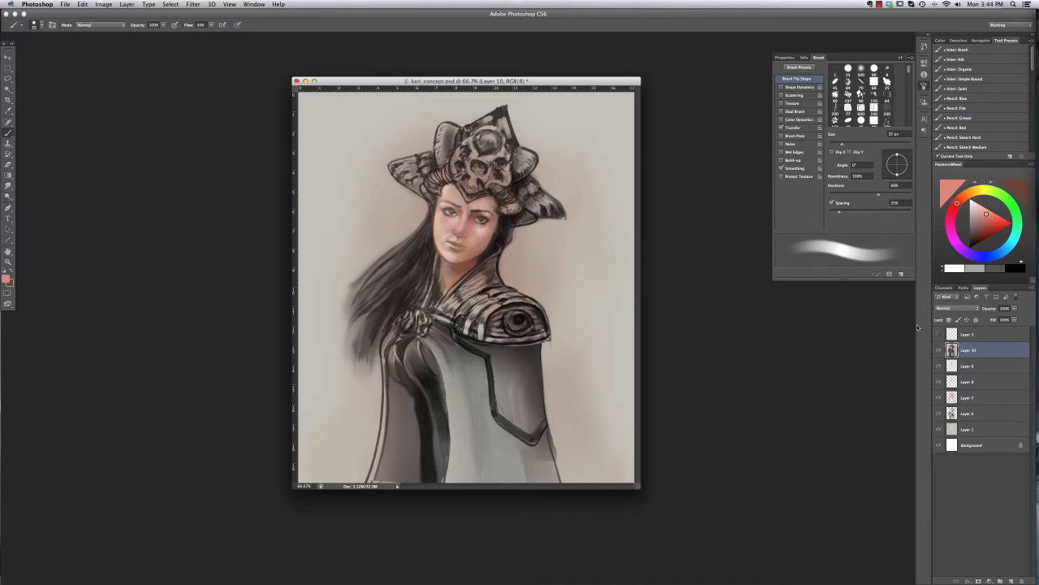
{"action": "left_click", "coordinate": [1012, 580]}
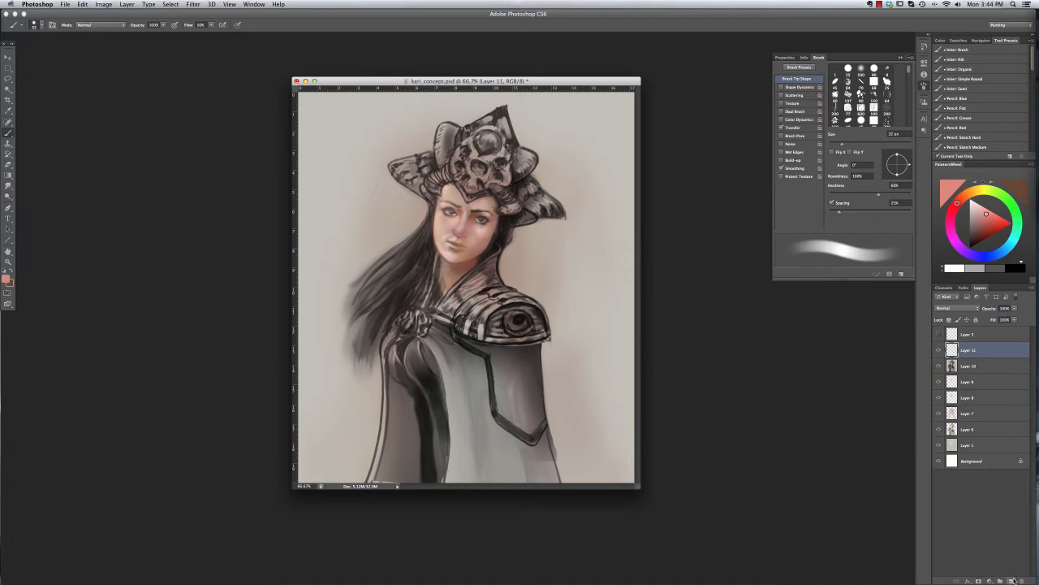
{"action": "left_click", "coordinate": [956, 308]}
{"action": "left_click", "coordinate": [949, 387]}
Step: Pick a dark orange-brown and tint the face, neck and collar on the Overlay layer with a large soft brush
{"action": "left_click", "coordinate": [495, 300], "text": "alt"}
{"action": "left_click", "coordinate": [971, 192]}
{"action": "right_click", "coordinate": [482, 259]}
{"action": "left_click_drag", "start_coordinate": [503, 274], "coordinate": [541, 274]}
{"action": "left_click_drag", "start_coordinate": [537, 293], "coordinate": [514, 294]}
{"action": "left_click_drag", "start_coordinate": [476, 229], "coordinate": [458, 283]}
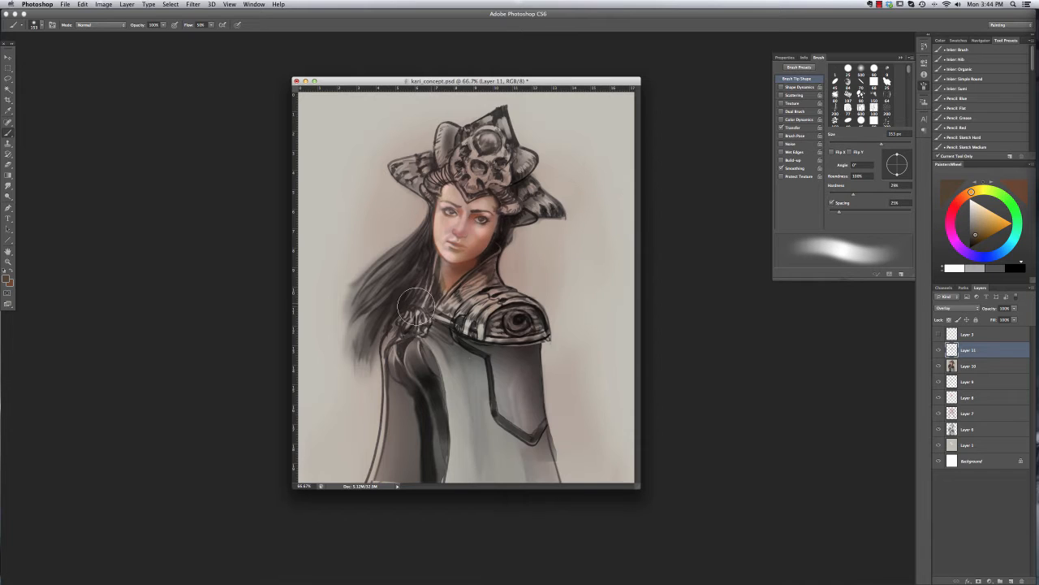
Step: Reduce the brush size and tint the shoulder armour and the cape with the warm brown
{"action": "right_click", "coordinate": [480, 211]}
{"action": "left_click_drag", "start_coordinate": [540, 228], "coordinate": [528, 227]}
{"action": "key", "text": "super+z"}
{"action": "mouse_move", "coordinate": [422, 323]}
{"action": "left_mouse_down"}
{"action": "mouse_move", "coordinate": [466, 278]}
{"action": "mouse_move", "coordinate": [520, 321]}
{"action": "left_mouse_up"}
{"action": "left_click_drag", "start_coordinate": [515, 361], "coordinate": [513, 414]}
{"action": "left_click_drag", "start_coordinate": [438, 406], "coordinate": [393, 475]}
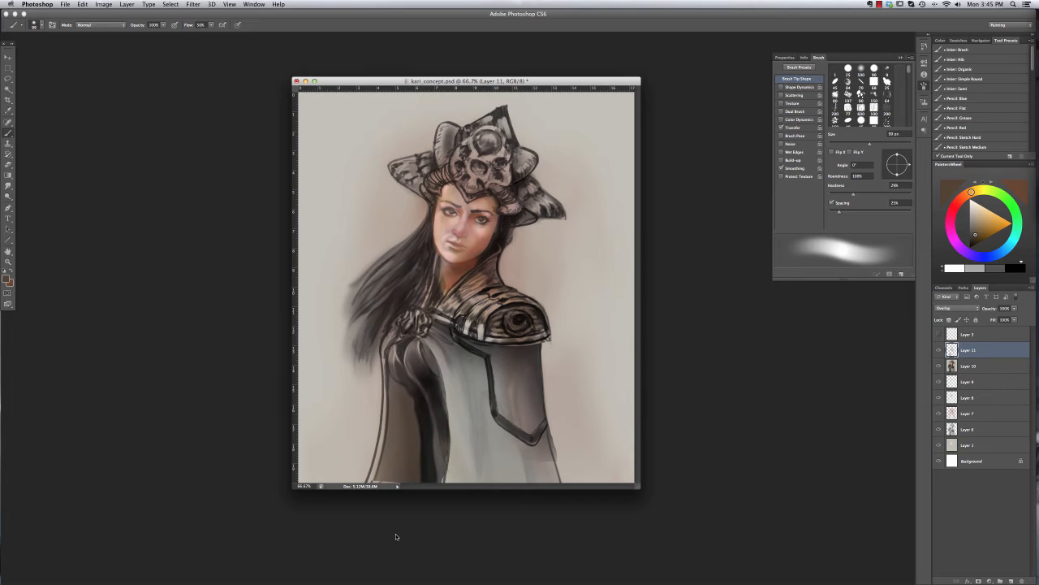
Step: Tint the skull headdress brown with a harder 47 px brush and compare the last stroke using undo
{"action": "right_click", "coordinate": [520, 259]}
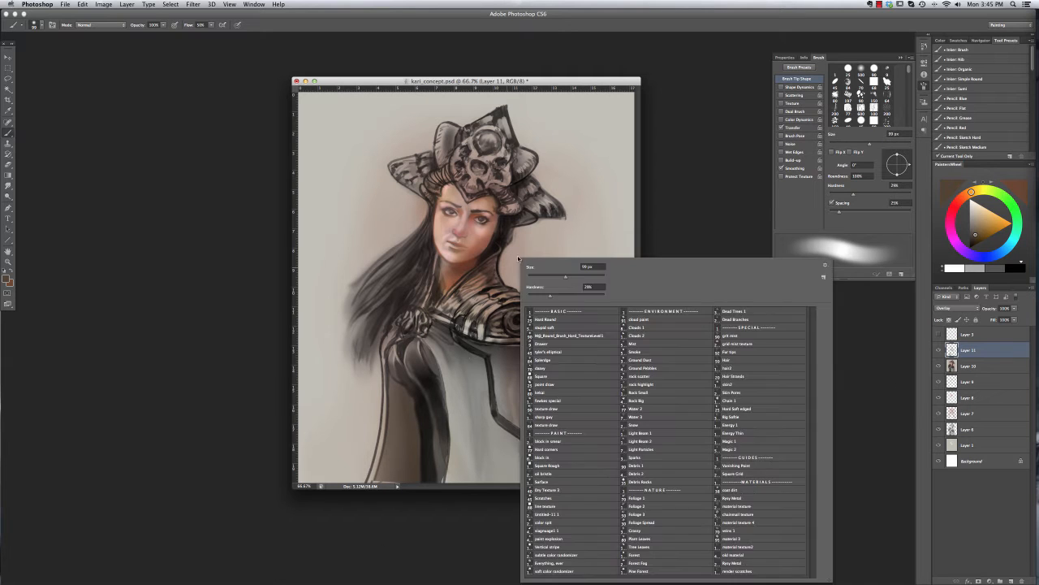
{"action": "mouse_move", "coordinate": [529, 187]}
{"action": "left_mouse_down"}
{"action": "mouse_move", "coordinate": [521, 209]}
{"action": "mouse_move", "coordinate": [524, 159]}
{"action": "mouse_move", "coordinate": [471, 138]}
{"action": "mouse_move", "coordinate": [397, 192]}
{"action": "left_mouse_up"}
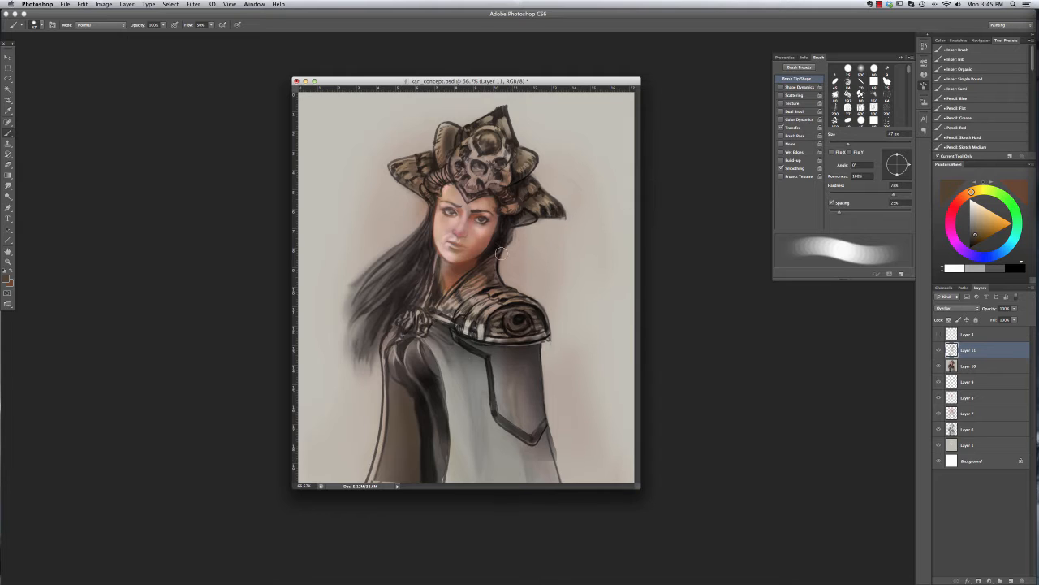
{"action": "key", "text": "super+z"}
{"action": "key", "text": "super+z"}
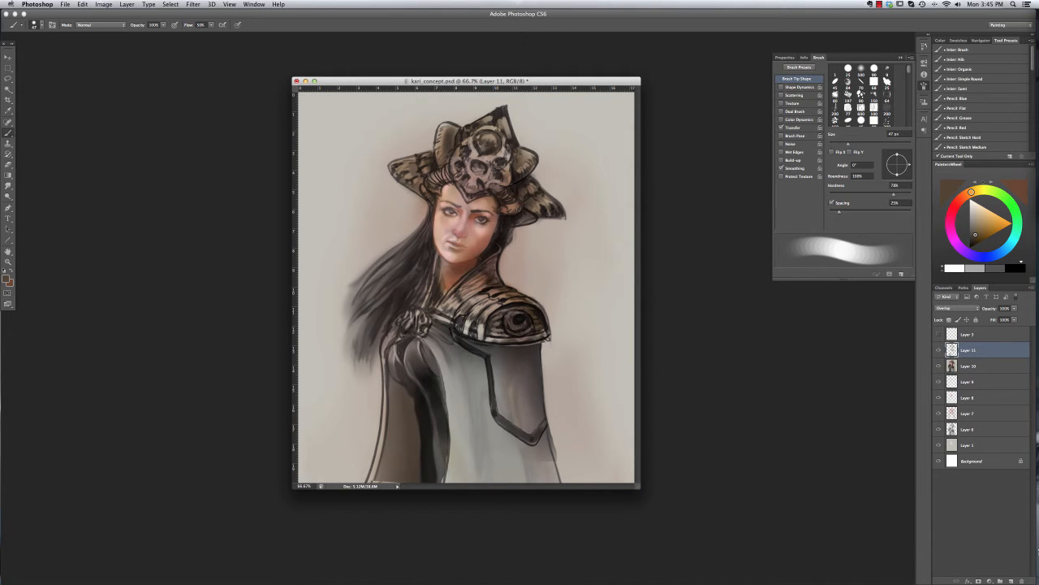
Step: Add a new layer, sample the dark brown below the chin and set the brush to 20 px
{"action": "left_click", "coordinate": [1011, 580]}
{"action": "left_click", "coordinate": [466, 261], "text": "alt"}
{"action": "right_click", "coordinate": [479, 260]}
{"action": "left_click_drag", "start_coordinate": [512, 277], "coordinate": [502, 277]}
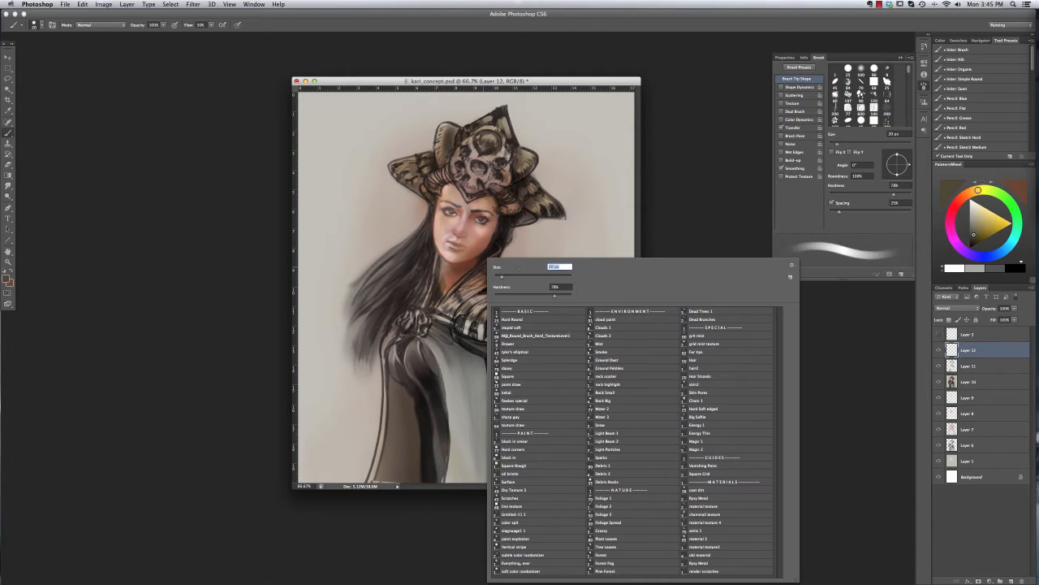
{"action": "key", "text": "Return"}
Step: Sample the dark purple from the hair beside the face at 100% zoom, keeping the 20 px brush
{"action": "key", "text": "super+plus"}
{"action": "left_click", "coordinate": [878, 4]}
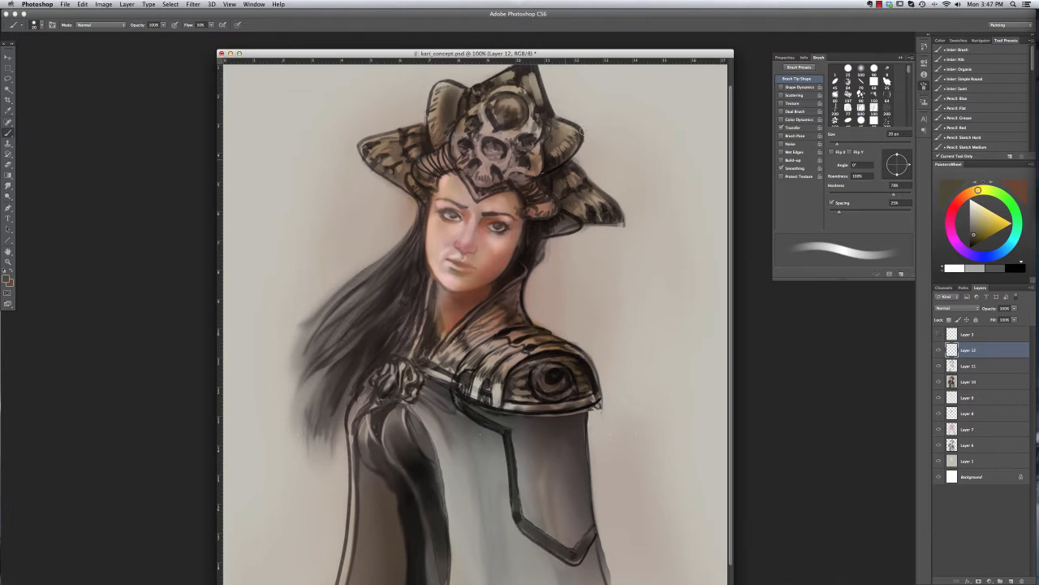
{"action": "left_click", "coordinate": [526, 238], "text": "alt"}
{"action": "right_click", "coordinate": [526, 238]}
{"action": "key", "text": "Return"}
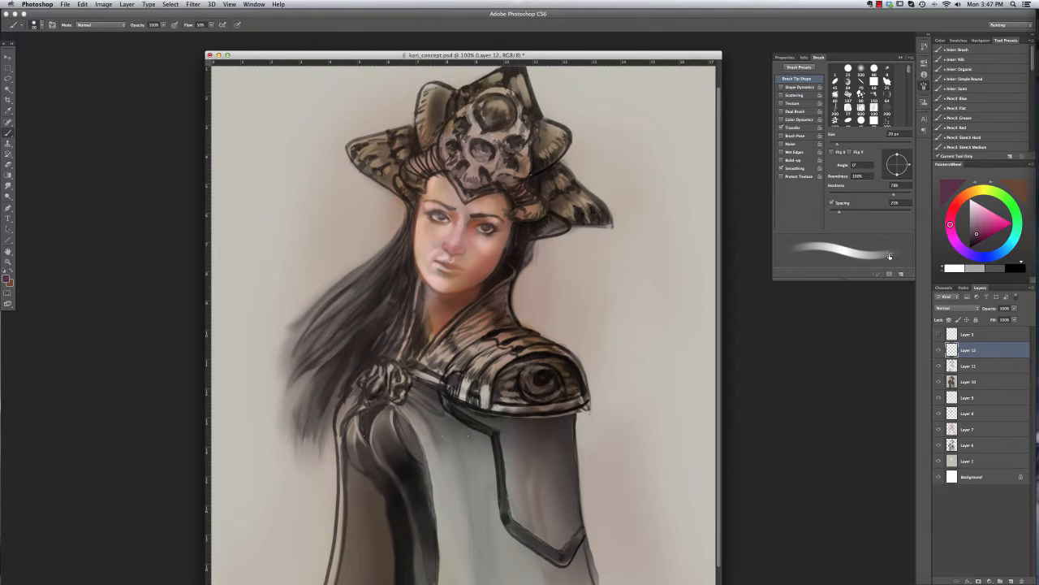
Step: Try a purple shadow stroke beside the nose with a larger brush and undo it
{"action": "right_click", "coordinate": [473, 233]}
{"action": "left_click_drag", "start_coordinate": [489, 247], "coordinate": [493, 246]}
{"action": "key", "text": "Return"}
{"action": "left_click_drag", "start_coordinate": [475, 235], "coordinate": [472, 252]}
{"action": "key", "text": "super+z"}
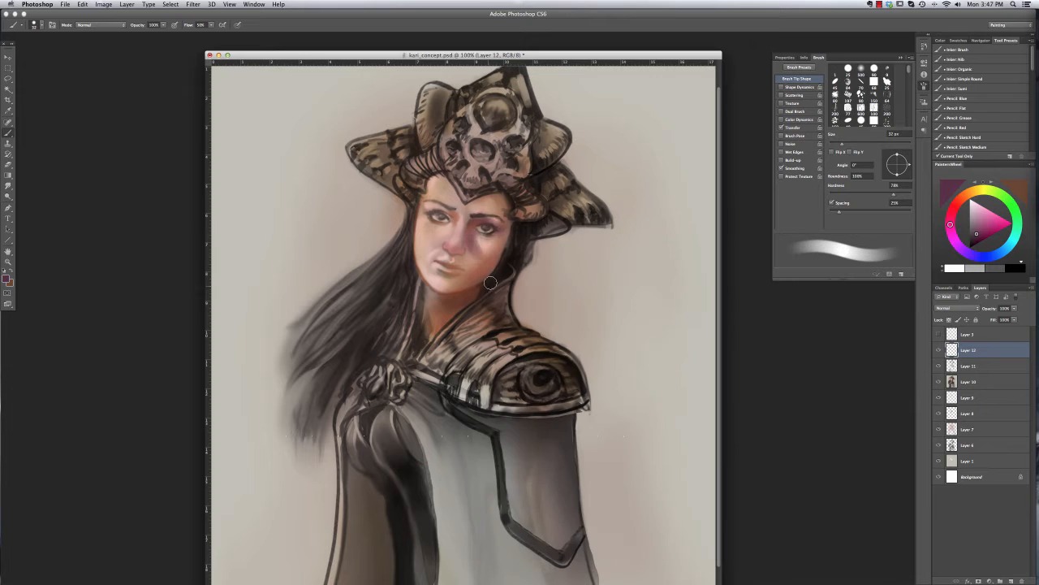
Step: Soften the brush and reduce it to 18 px and 14 px for shading the nose and lips in purple
{"action": "right_click", "coordinate": [465, 246]}
{"action": "left_click_drag", "start_coordinate": [532, 283], "coordinate": [514, 283]}
{"action": "key", "text": "Return"}
{"action": "right_click", "coordinate": [463, 253]}
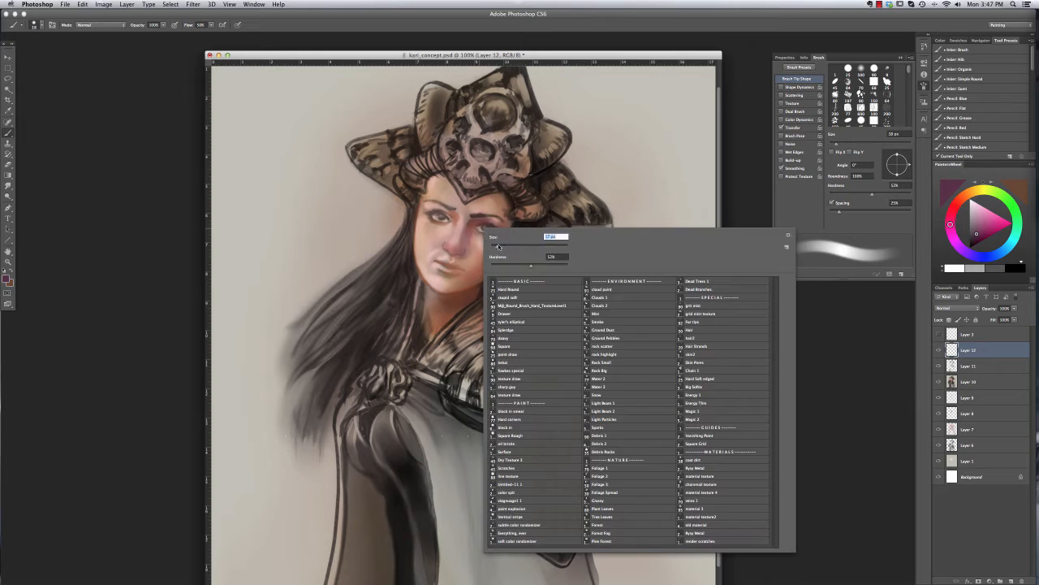
{"action": "key", "text": "Return"}
{"action": "right_click", "coordinate": [452, 262]}
{"action": "key", "text": "Return"}
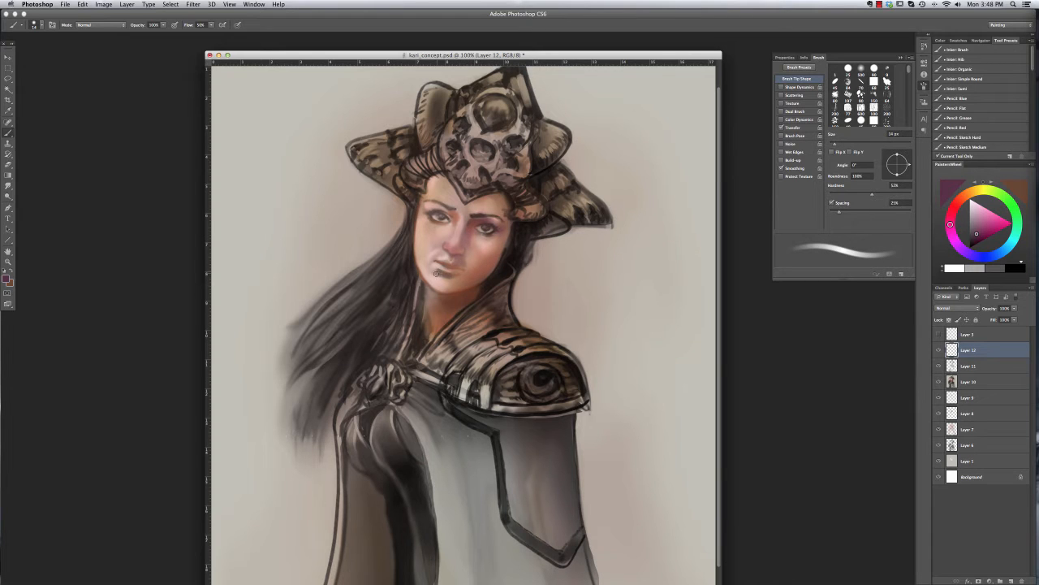
Step: Sample a reddish-brown near the lips and set the brush to 27 px for the lower face
{"action": "left_click", "coordinate": [437, 274], "text": "alt"}
{"action": "right_click", "coordinate": [476, 272]}
{"action": "key", "text": "Return"}
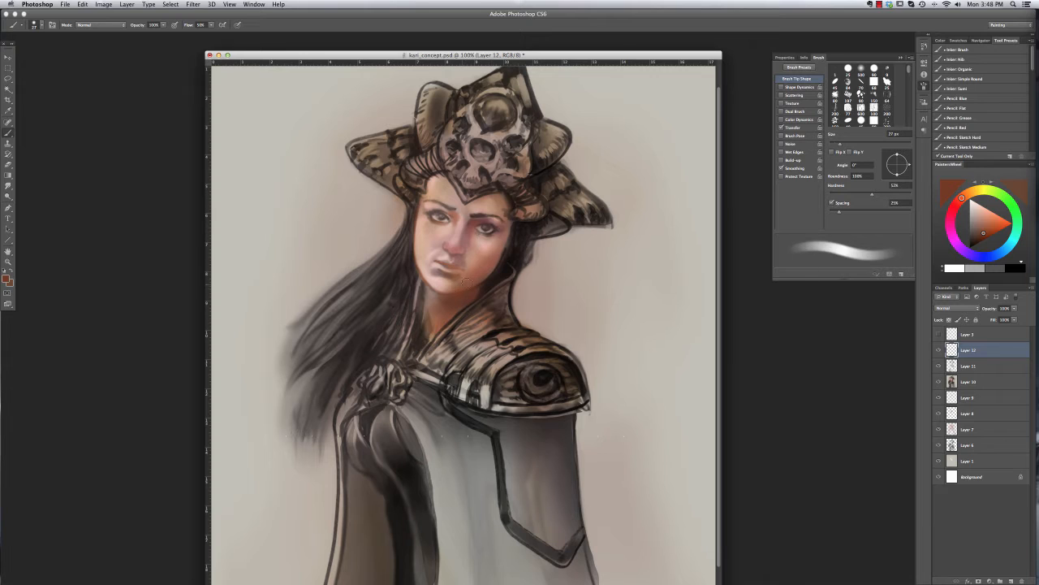
Step: Smudge the reddish-brown shading below the lips and along the chin with a 42 px smudge brush
{"action": "key", "text": "r"}
{"action": "right_click", "coordinate": [447, 284]}
{"action": "key", "text": "Return"}
{"action": "left_click_drag", "start_coordinate": [465, 279], "coordinate": [444, 274]}
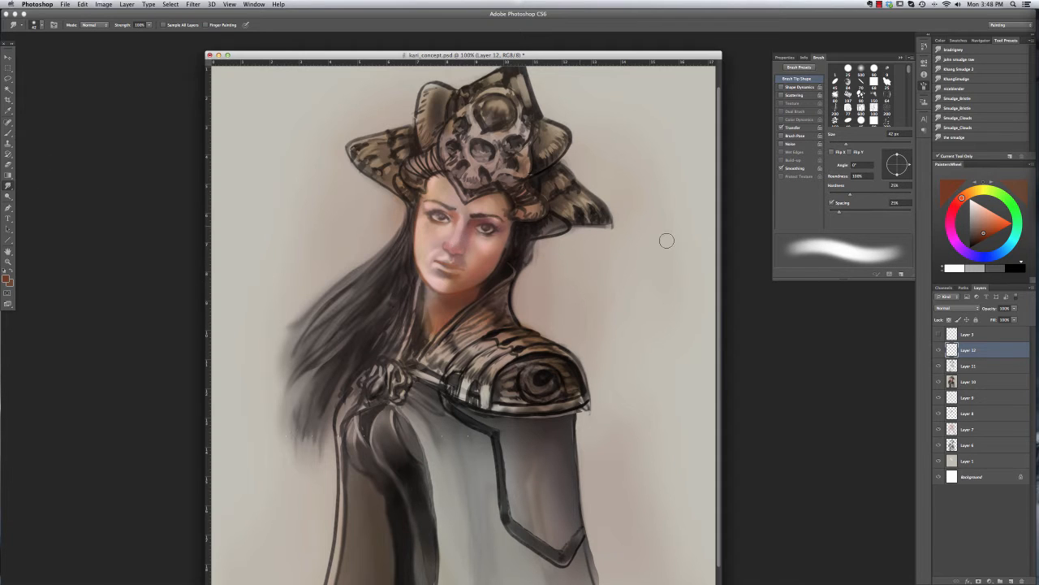
Step: Sample a warm skin tone from the cheek, paint it onto the neck and blend it with the Smudge tool
{"action": "key", "text": "b"}
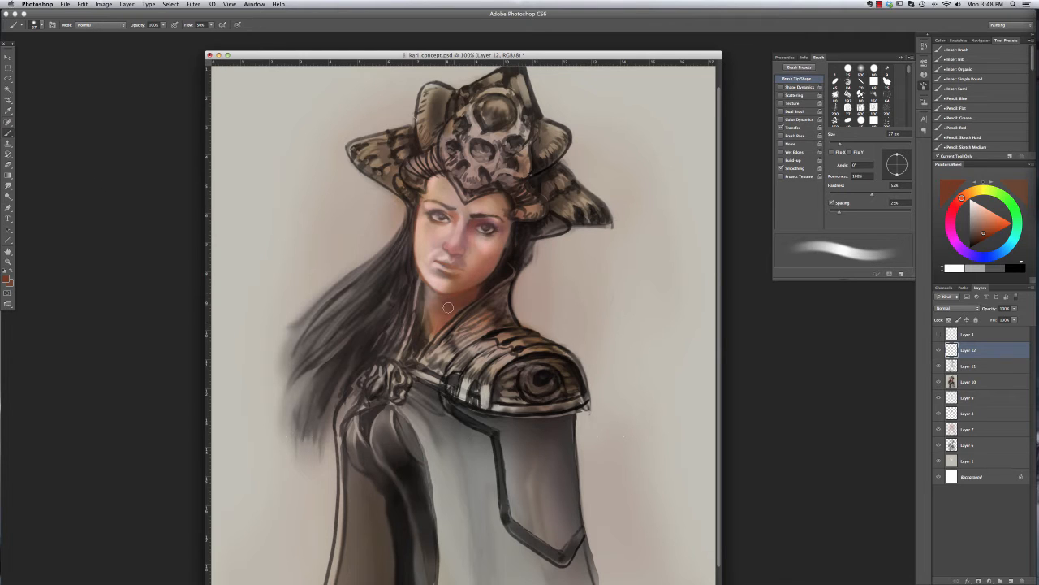
{"action": "left_click", "coordinate": [481, 260], "text": "alt"}
{"action": "mouse_move", "coordinate": [434, 329]}
{"action": "left_mouse_down"}
{"action": "mouse_move", "coordinate": [451, 317]}
{"action": "mouse_move", "coordinate": [425, 321]}
{"action": "left_mouse_up"}
{"action": "key", "text": "r"}
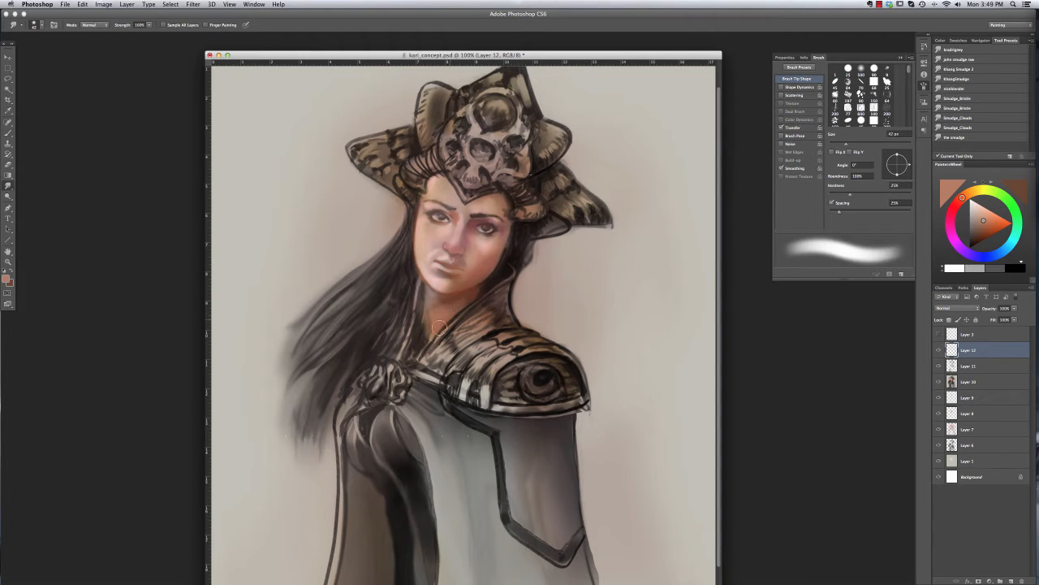
Step: Shade beneath the shadow-side eye and down the cheek with a 25 px brush in dark red and reddish-brown
{"action": "key", "text": "b"}
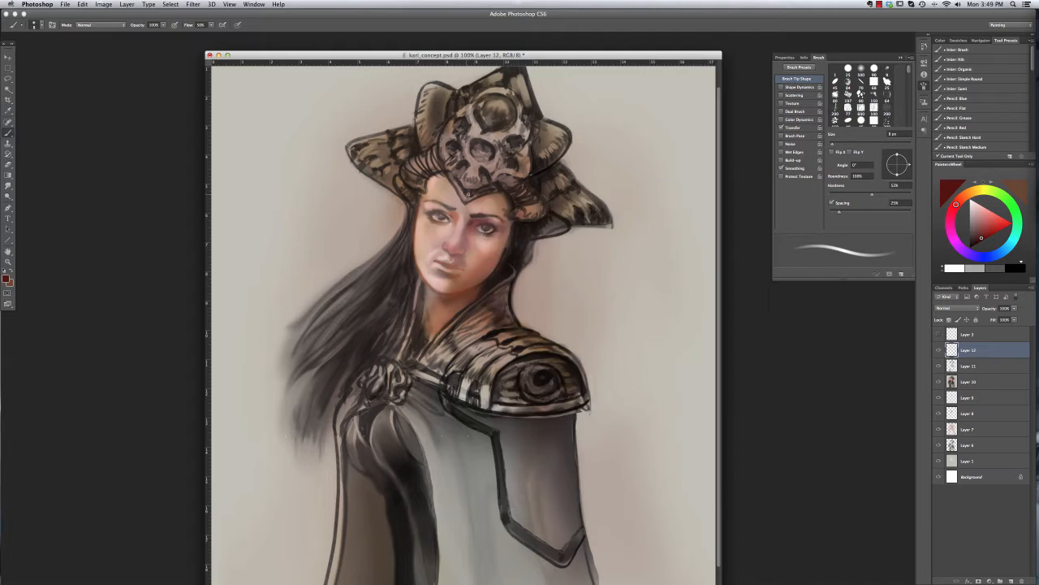
{"action": "key", "text": "e"}
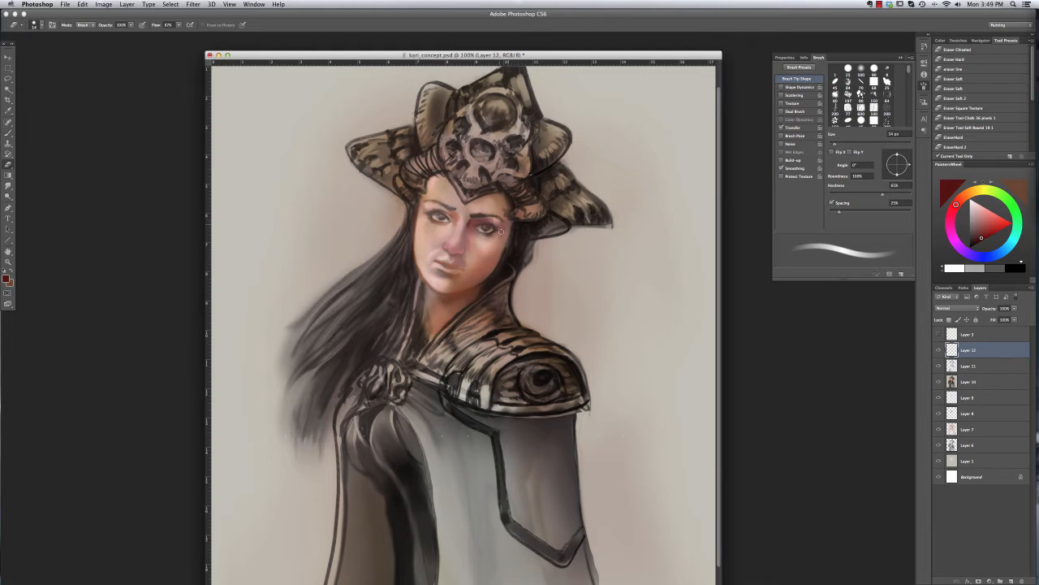
{"action": "key", "text": "b"}
{"action": "right_click", "coordinate": [479, 244]}
{"action": "left_click_drag", "start_coordinate": [499, 247], "coordinate": [480, 280]}
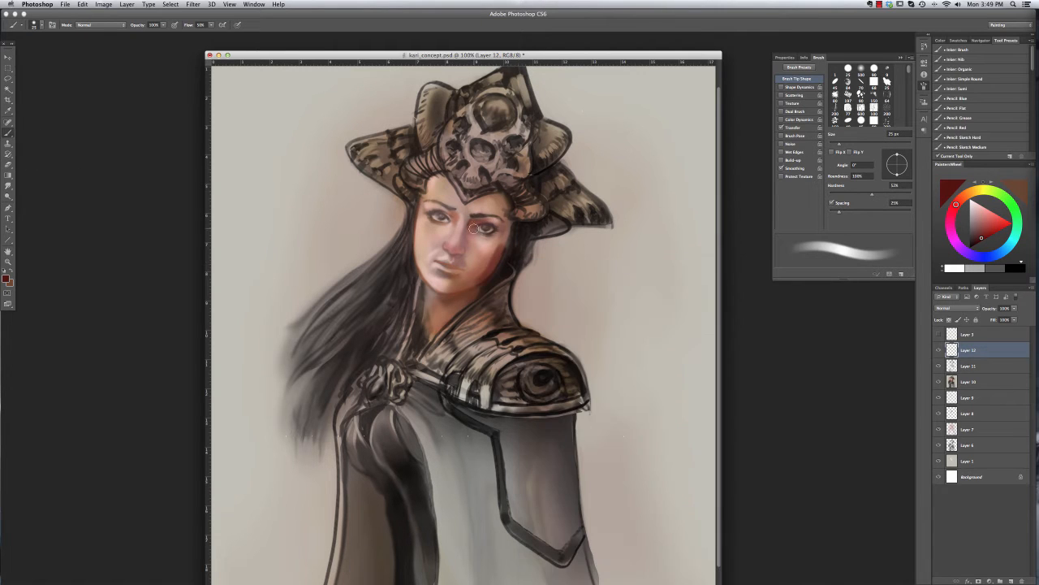
{"action": "key", "text": "super+z"}
{"action": "mouse_move", "coordinate": [502, 243]}
{"action": "left_mouse_down"}
{"action": "mouse_move", "coordinate": [476, 277]}
{"action": "mouse_move", "coordinate": [493, 245]}
{"action": "mouse_move", "coordinate": [470, 263]}
{"action": "mouse_move", "coordinate": [478, 269]}
{"action": "mouse_move", "coordinate": [461, 287]}
{"action": "mouse_move", "coordinate": [475, 257]}
{"action": "left_mouse_up"}
{"action": "left_click", "coordinate": [487, 258], "text": "alt"}
{"action": "left_click", "coordinate": [489, 251], "text": "alt"}
{"action": "left_click", "coordinate": [461, 288], "text": "alt"}
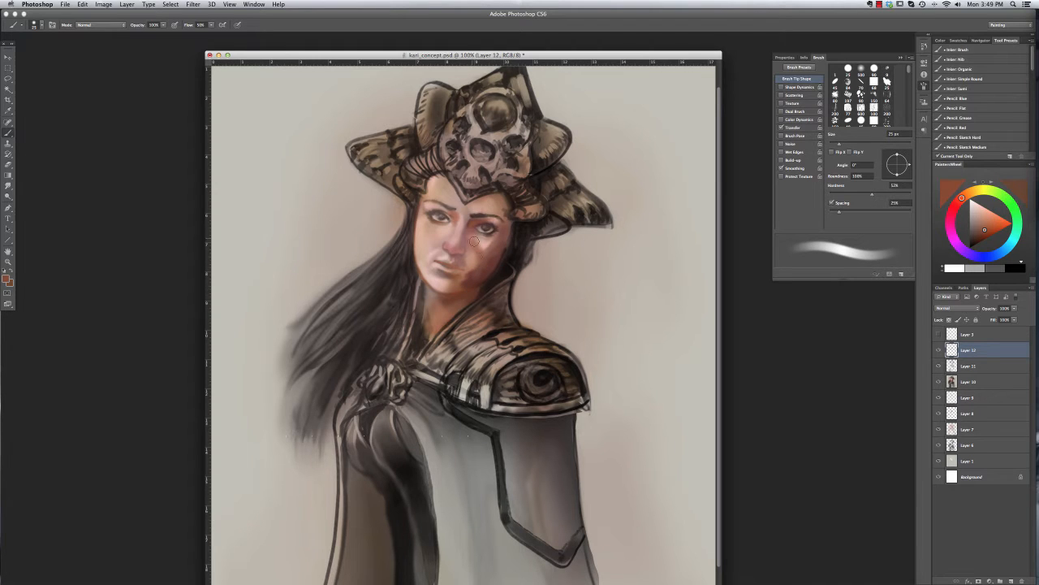
Step: Blend the shadow-side cheek and jaw shading with the Smudge tool, trying a textured tip and another preset tip
{"action": "key", "text": "r"}
{"action": "right_click", "coordinate": [478, 248]}
{"action": "left_click_drag", "start_coordinate": [570, 254], "coordinate": [574, 254]}
{"action": "left_click", "coordinate": [477, 252]}
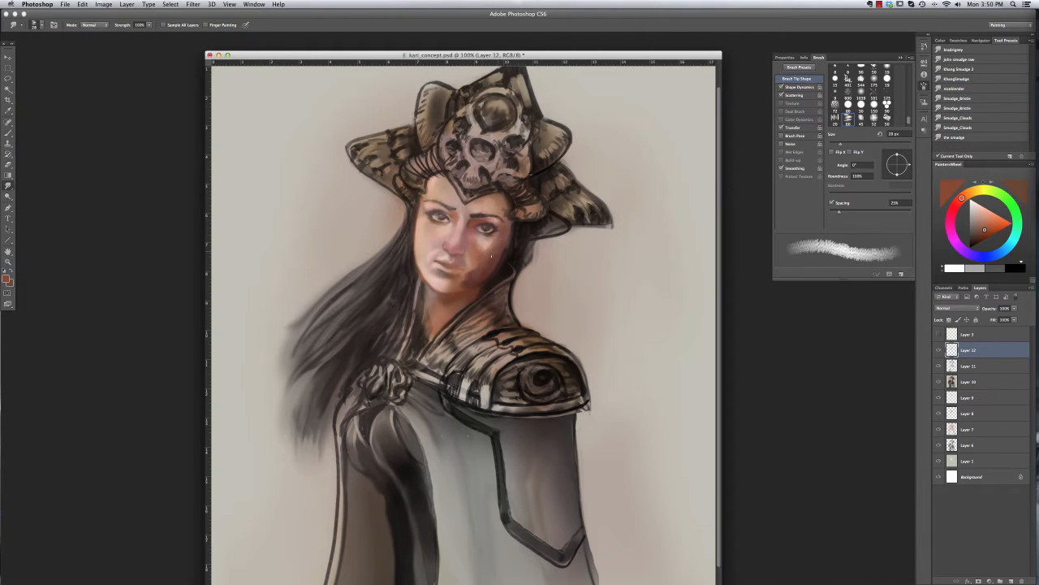
{"action": "right_click", "coordinate": [385, 244]}
{"action": "left_click", "coordinate": [415, 306]}
{"action": "left_click_drag", "start_coordinate": [456, 262], "coordinate": [461, 283]}
{"action": "mouse_move", "coordinate": [493, 247]}
{"action": "left_mouse_down"}
{"action": "mouse_move", "coordinate": [484, 307]}
{"action": "mouse_move", "coordinate": [464, 281]}
{"action": "left_mouse_up"}
Step: Soften the edges of the new cheek shading with a large soft round eraser
{"action": "key", "text": "e"}
{"action": "right_click", "coordinate": [517, 231]}
{"action": "left_click", "coordinate": [544, 295]}
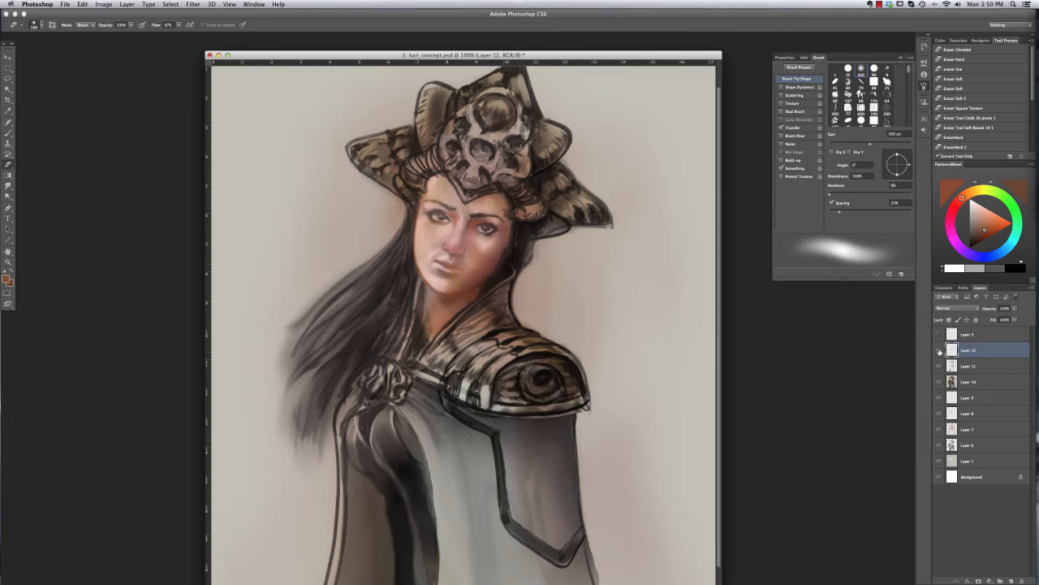
Step: Sample the skin tone at the temple and paint it across the forehead above the shadow-side eyebrow
{"action": "key", "text": "b"}
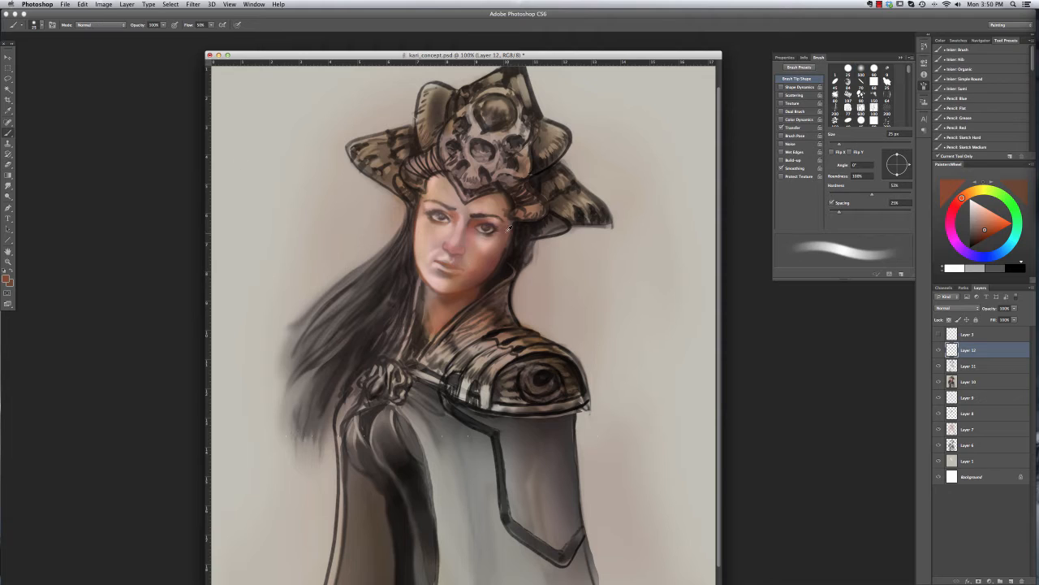
{"action": "left_click", "coordinate": [504, 203], "text": "alt"}
{"action": "left_click_drag", "start_coordinate": [476, 204], "coordinate": [491, 205]}
{"action": "left_click", "coordinate": [524, 203], "text": "alt"}
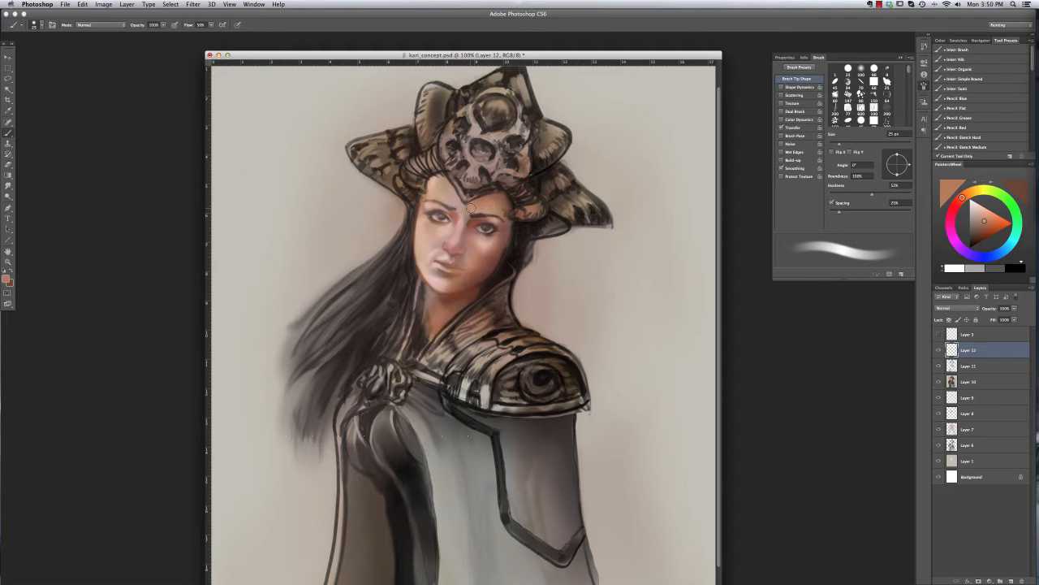
Step: Reduce the brush size and retouch the chin and nose with sampled reddish-brown and muted pink tones
{"action": "right_click", "coordinate": [472, 208]}
{"action": "left_click", "coordinate": [520, 217]}
{"action": "left_click", "coordinate": [449, 274], "text": "alt"}
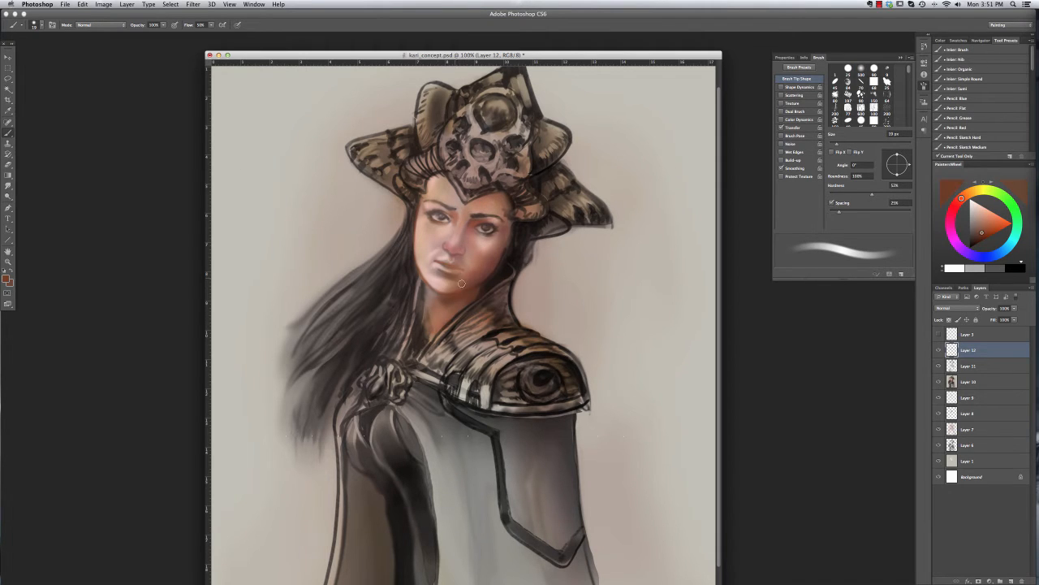
{"action": "left_click", "coordinate": [457, 251], "text": "alt"}
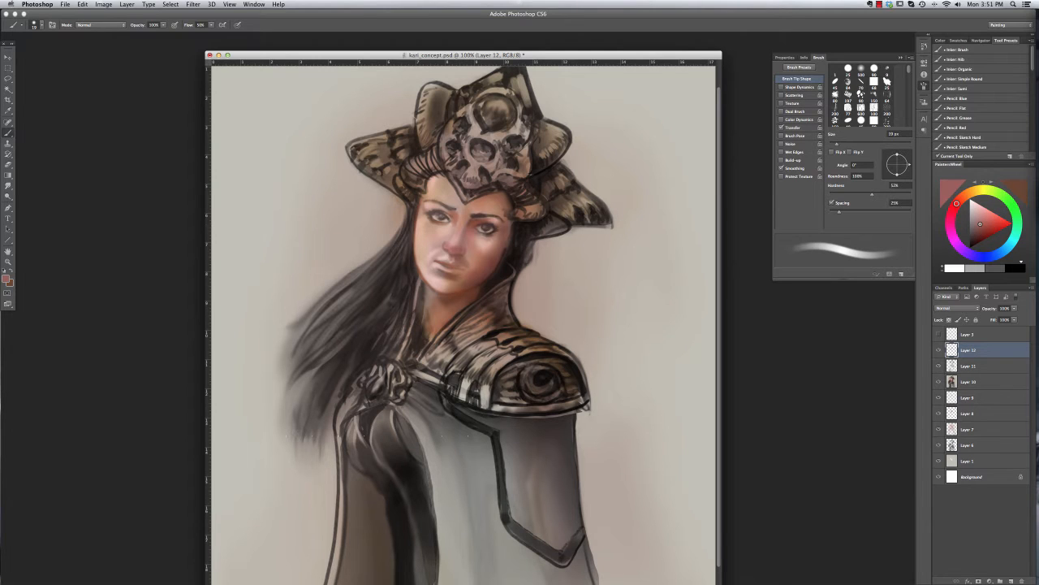
Step: Paint light peach highlights on the nose with the brush reduced to 9 px
{"action": "left_click", "coordinate": [450, 247], "text": "alt"}
{"action": "key", "text": "bracketleft"}
{"action": "key", "text": "bracketleft"}
{"action": "key", "text": "bracketleft"}
{"action": "key", "text": "bracketleft"}
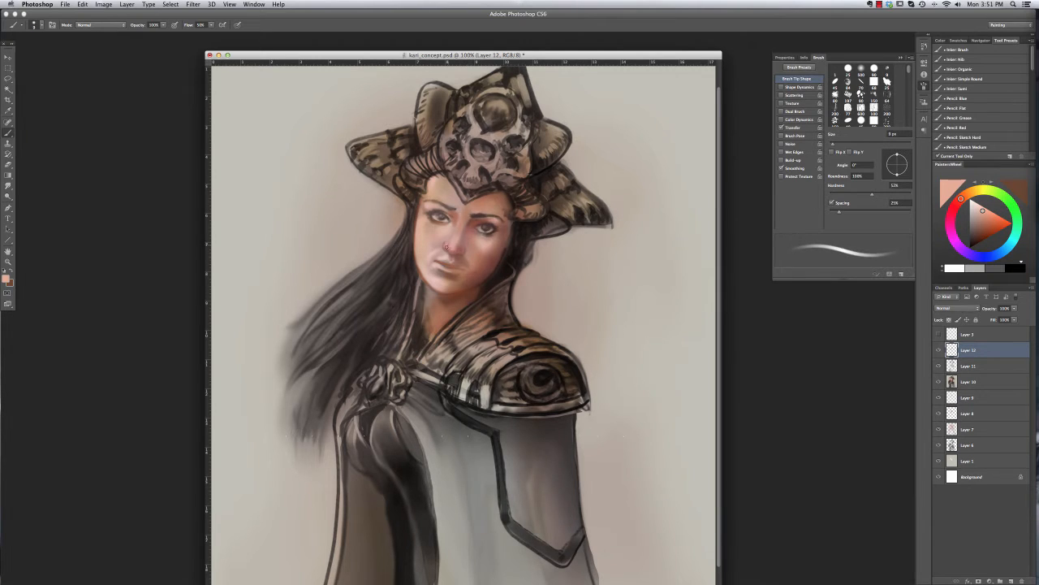
Step: Blend the nose highlights with a smaller smudge brush
{"action": "left_click", "coordinate": [8, 186]}
{"action": "key", "text": "bracketleft"}
{"action": "key", "text": "bracketleft"}
{"action": "key", "text": "bracketleft"}
{"action": "key", "text": "bracketleft"}
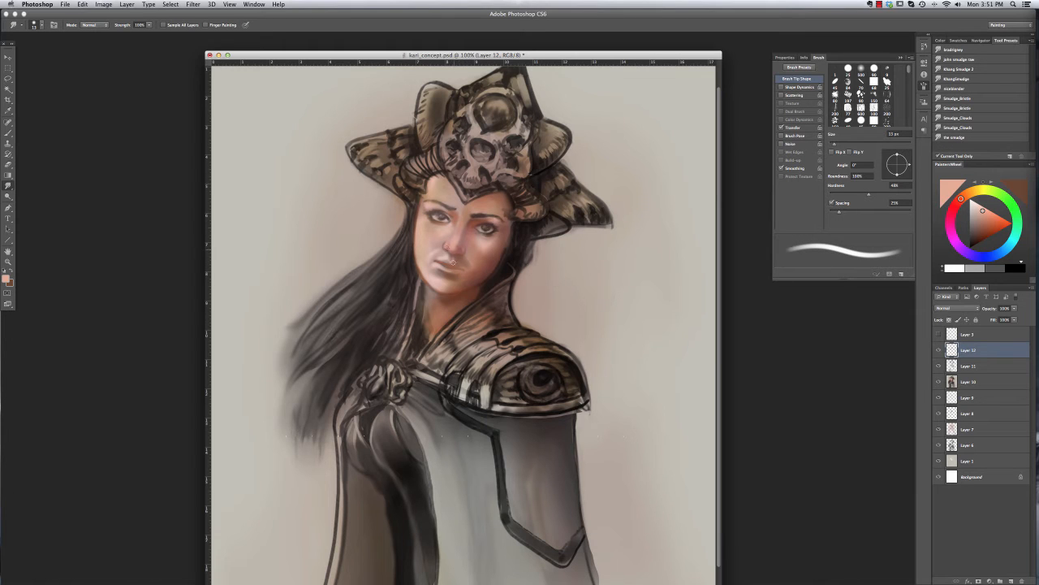
Step: Enlarge the brush and even out the nose, chin and lit cheek with skin tones sampled from each area
{"action": "key", "text": "b"}
{"action": "left_click", "coordinate": [453, 244], "text": "alt"}
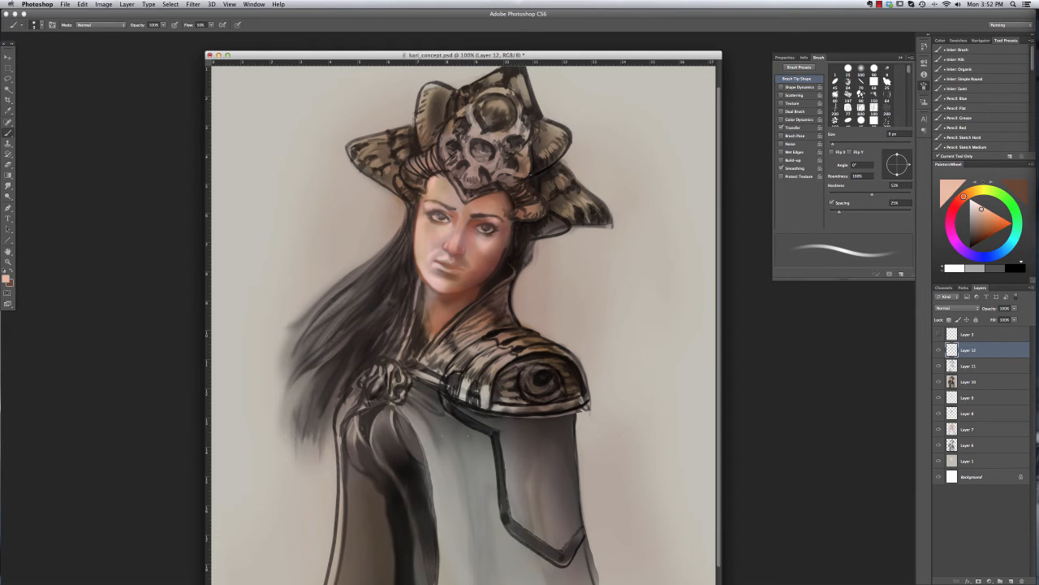
{"action": "key", "text": "bracketright"}
{"action": "key", "text": "bracketright"}
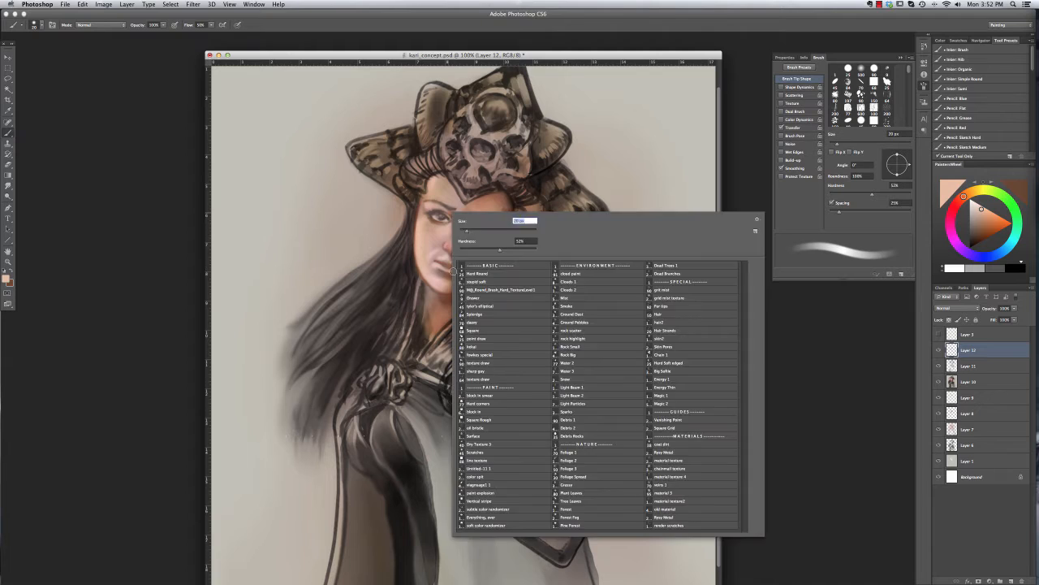
{"action": "left_click", "coordinate": [454, 277], "text": "alt"}
{"action": "left_click", "coordinate": [445, 280], "text": "alt"}
{"action": "left_click", "coordinate": [433, 256], "text": "alt"}
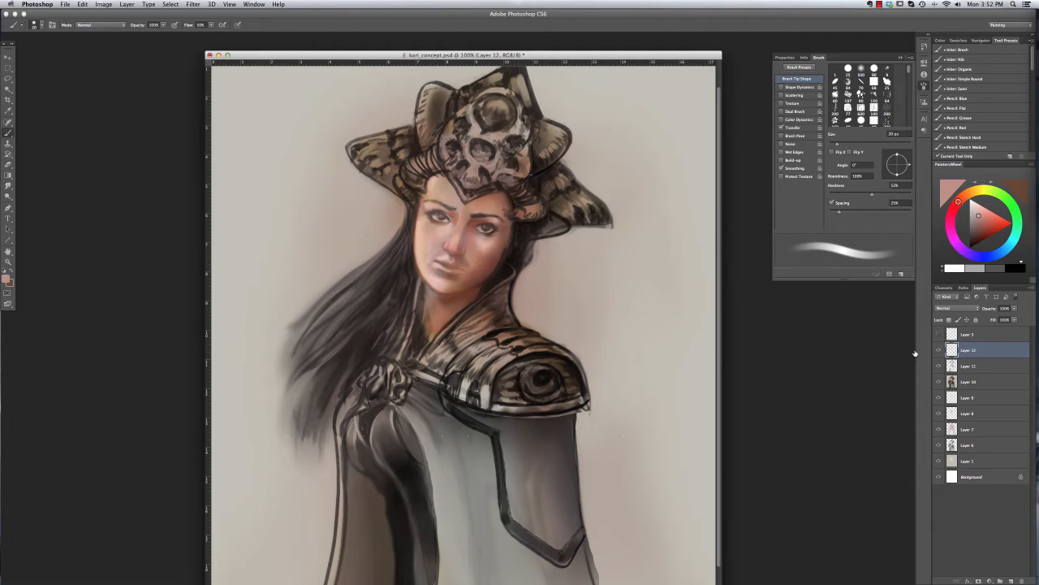
Step: Sample light skin tones between the eyebrows and smooth the forehead and lit cheek with a 35 px brush
{"action": "left_click", "coordinate": [461, 213], "text": "alt"}
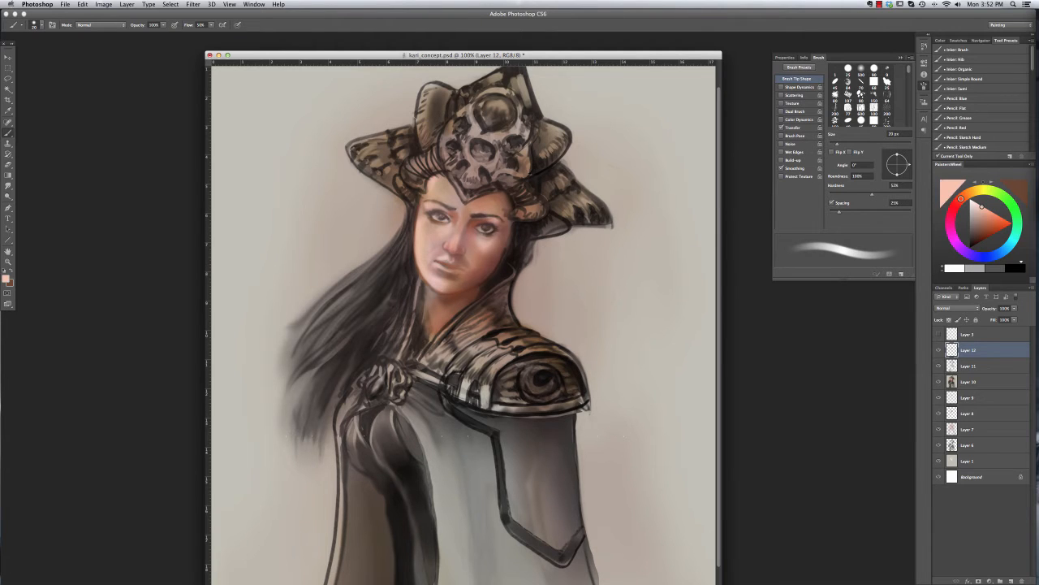
{"action": "left_click", "coordinate": [463, 209], "text": "alt"}
{"action": "left_click", "coordinate": [467, 208], "text": "alt"}
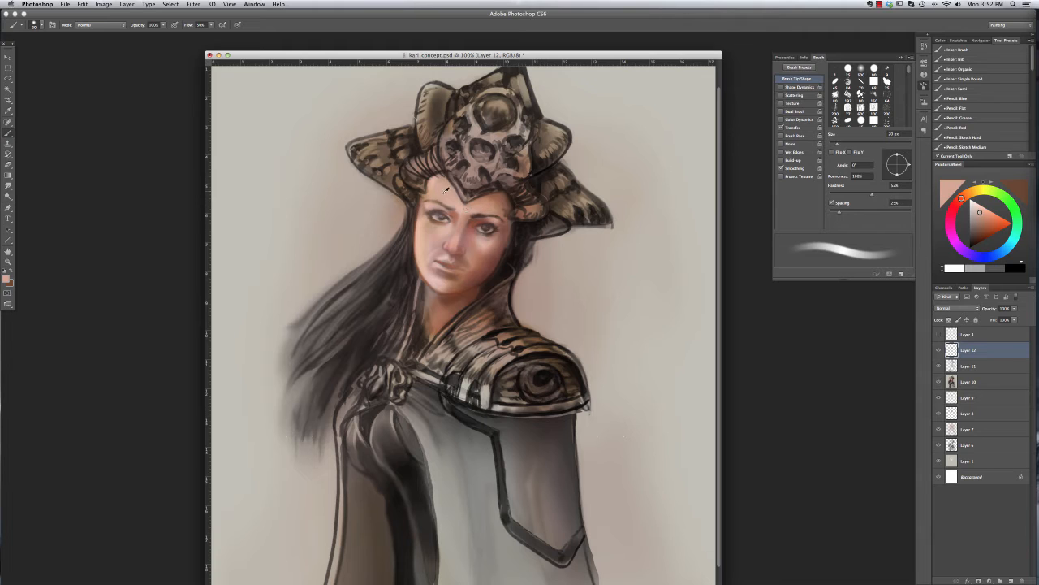
{"action": "right_click", "coordinate": [446, 208]}
{"action": "left_click", "coordinate": [460, 227]}
{"action": "left_click", "coordinate": [440, 237]}
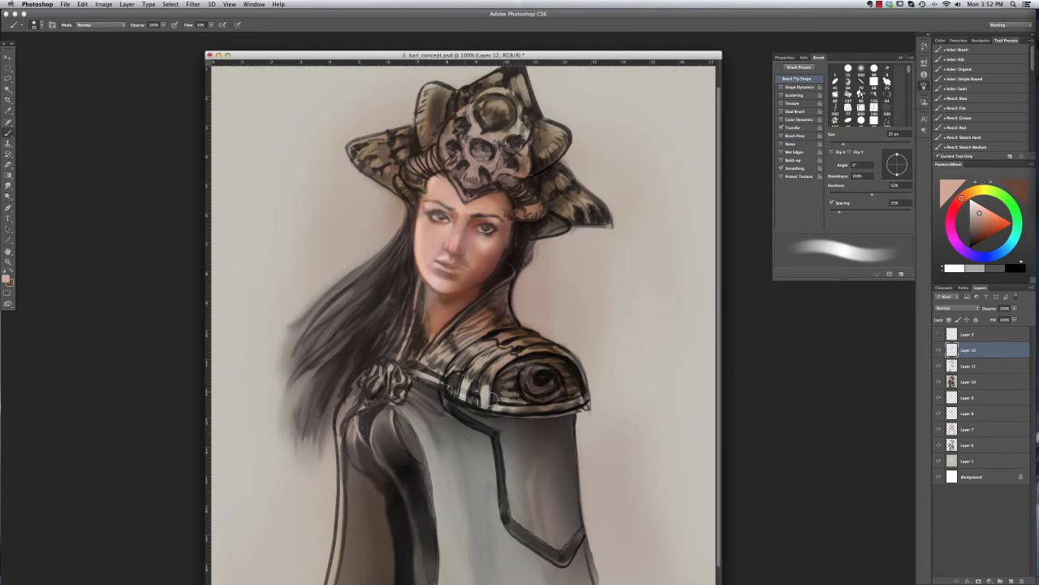
Step: Merge Layer 12 with Layers 11 and 10, and smudge the cheek using the KhangSmudge preset at 27 px
{"action": "left_click", "coordinate": [969, 382], "text": "shift"}
{"action": "key", "text": "super+e"}
{"action": "key", "text": "r"}
{"action": "left_click", "coordinate": [950, 79]}
{"action": "right_click", "coordinate": [558, 214]}
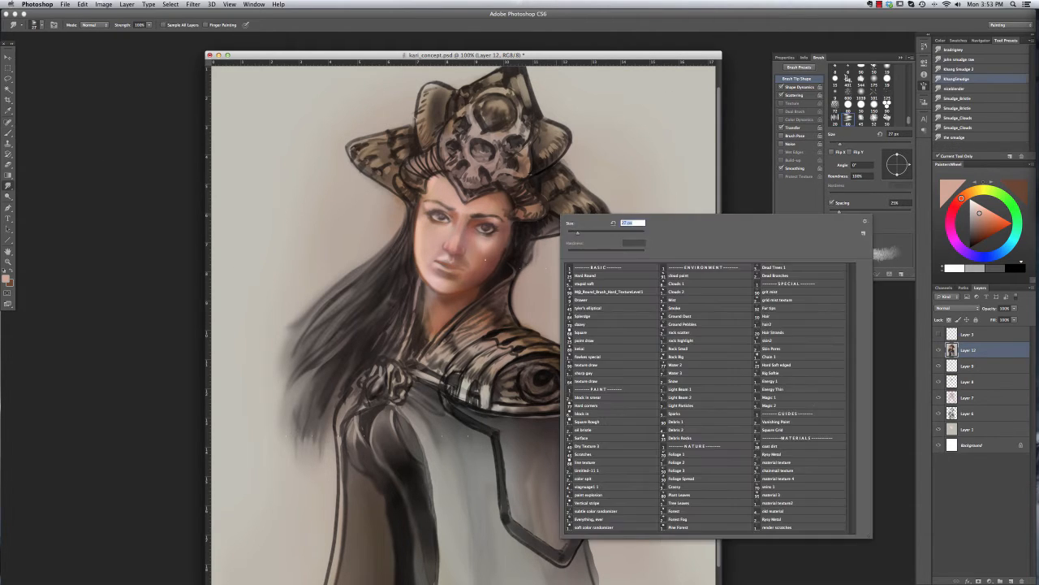
{"action": "left_click", "coordinate": [485, 260]}
Step: Undo the last stroke and retouch the lit cheek with a smaller brush in a light skin tone
{"action": "key", "text": "b"}
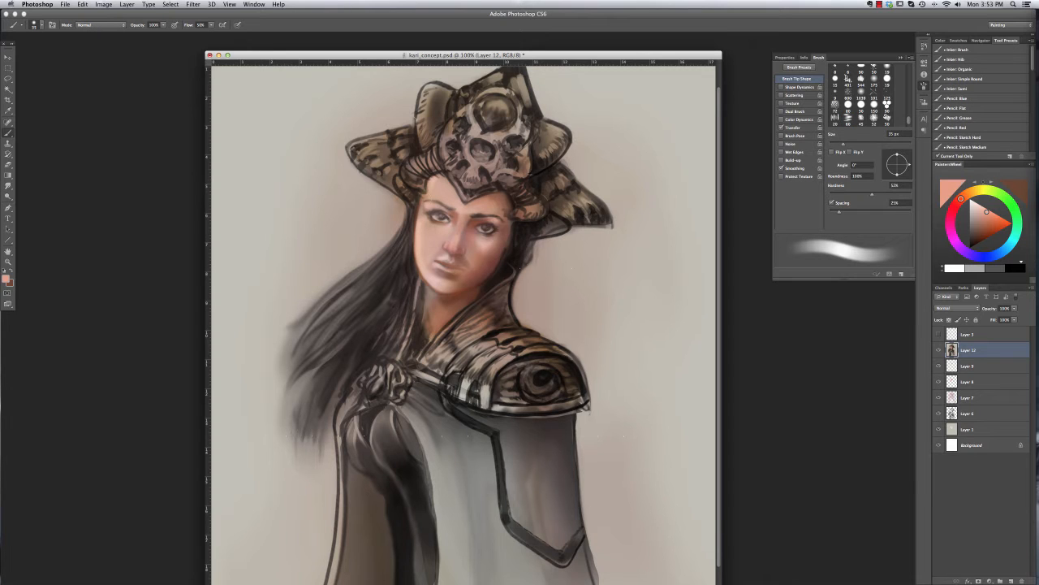
{"action": "key", "text": "super+z"}
{"action": "right_click", "coordinate": [457, 195]}
{"action": "left_click", "coordinate": [480, 213]}
{"action": "left_click", "coordinate": [427, 235]}
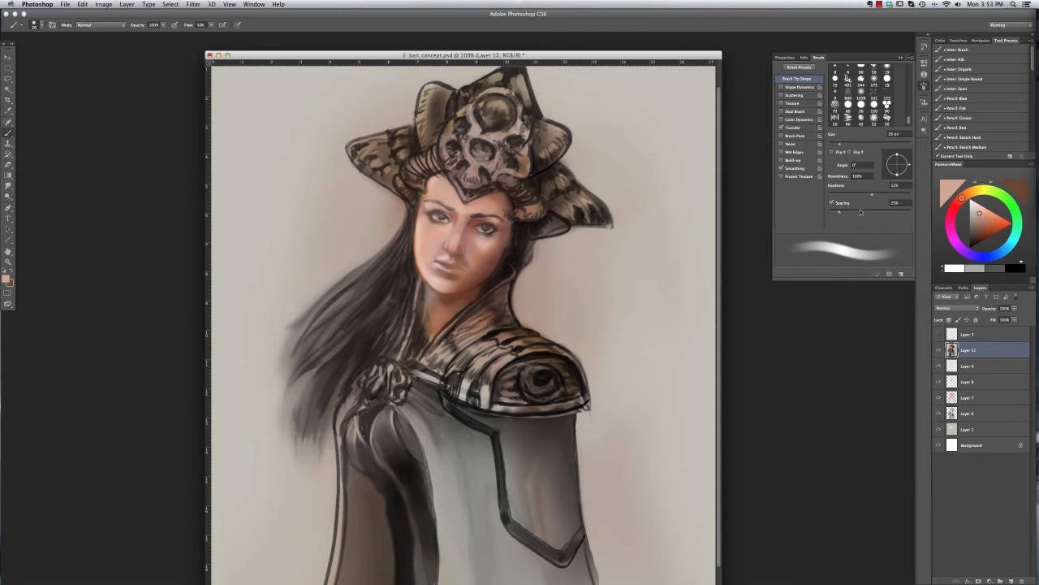
Step: Refine the skin around the mouth, nose and lit cheek with a smaller brush, resampling tones from each spot
{"action": "left_click", "coordinate": [442, 255], "text": "alt"}
{"action": "right_click", "coordinate": [453, 216]}
{"action": "left_click", "coordinate": [474, 234]}
{"action": "left_click", "coordinate": [443, 258], "text": "alt"}
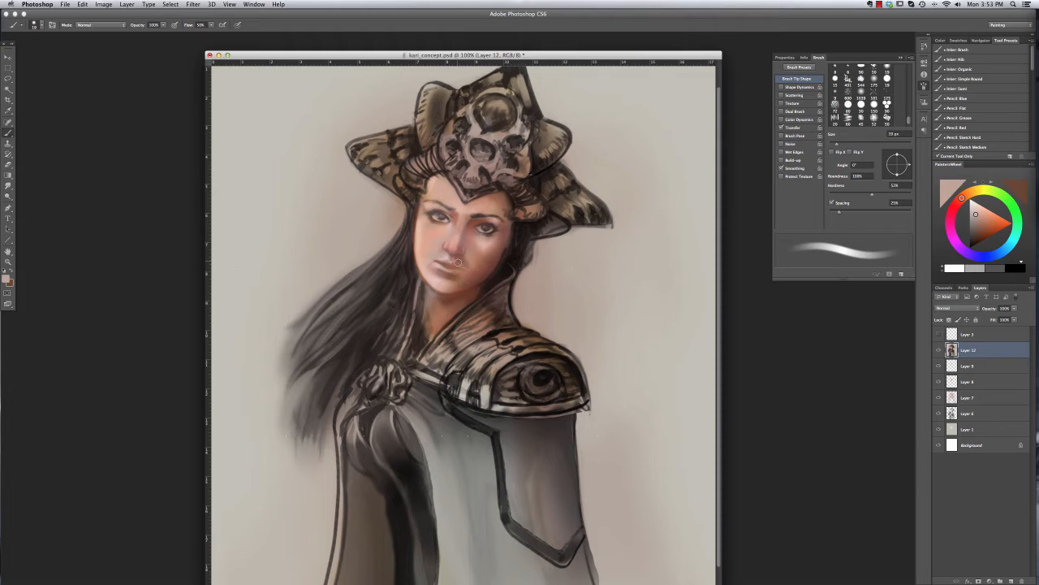
{"action": "left_click", "coordinate": [457, 262], "text": "alt"}
{"action": "left_click", "coordinate": [460, 263], "text": "alt"}
{"action": "left_click", "coordinate": [445, 247], "text": "alt"}
{"action": "left_click", "coordinate": [439, 239], "text": "alt"}
{"action": "left_click", "coordinate": [436, 252], "text": "alt"}
{"action": "left_click", "coordinate": [428, 248], "text": "alt"}
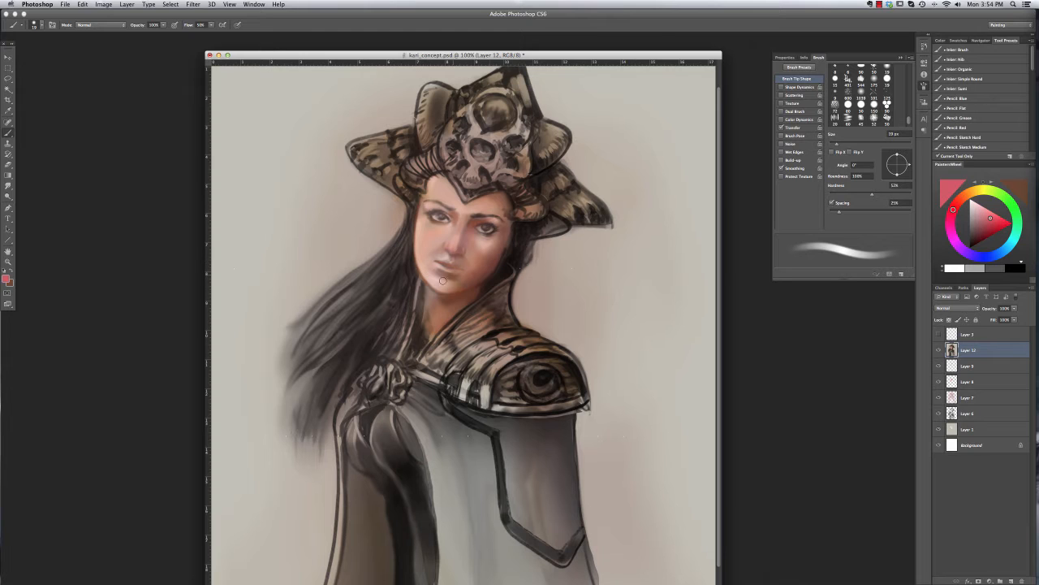
Step: Tint the lips pinkish red, adjusting the brush size between strokes
{"action": "right_click", "coordinate": [428, 248]}
{"action": "key", "text": "Return"}
{"action": "mouse_move", "coordinate": [438, 265]}
{"action": "left_mouse_down"}
{"action": "mouse_move", "coordinate": [455, 266]}
{"action": "mouse_move", "coordinate": [479, 242]}
{"action": "left_mouse_up"}
{"action": "right_click", "coordinate": [426, 245]}
{"action": "key", "text": "Return"}
{"action": "right_click", "coordinate": [443, 247]}
{"action": "key", "text": "Return"}
Step: Blend the reddened lips with a smaller textured smudge brush
{"action": "left_click", "coordinate": [6, 187]}
{"action": "right_click", "coordinate": [465, 223]}
{"action": "key", "text": "Return"}
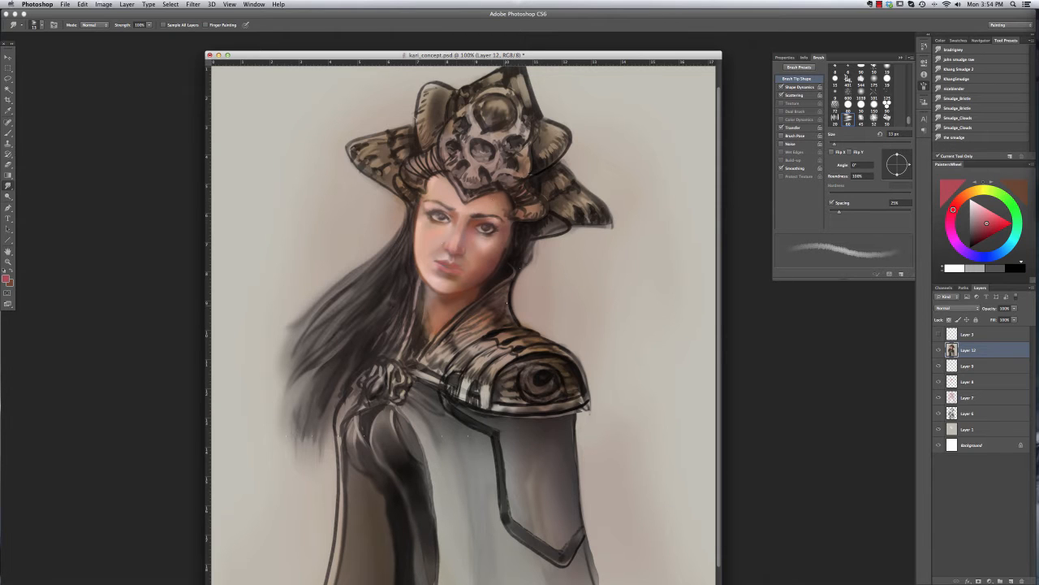
Step: Brighten the shadow-side cheek below the eye with sampled peach and pink skin tones using a 21 px brush
{"action": "key", "text": "b"}
{"action": "left_click", "coordinate": [501, 228], "text": "alt"}
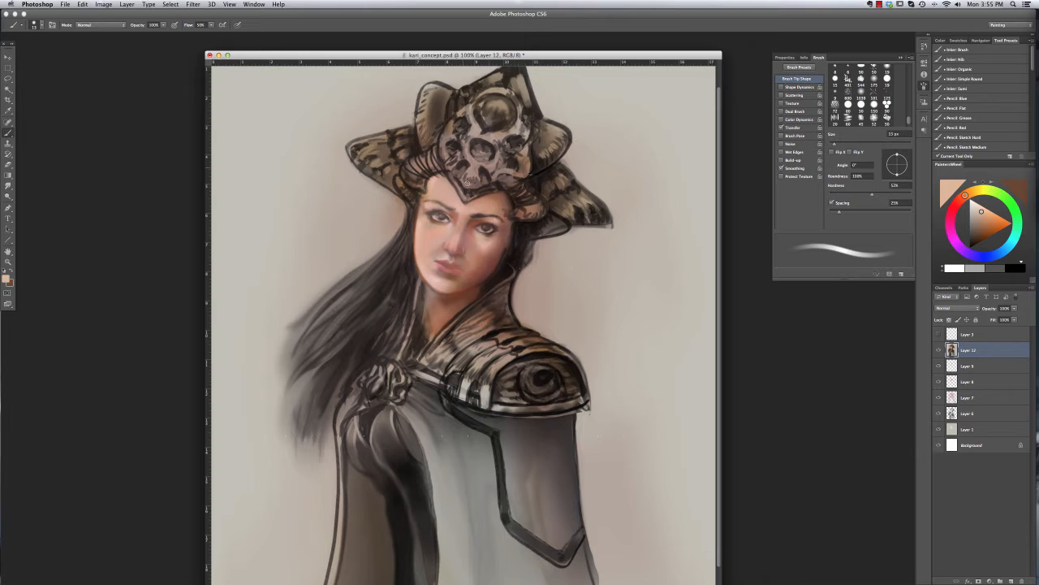
{"action": "right_click", "coordinate": [492, 235]}
{"action": "key", "text": "Return"}
{"action": "left_click_drag", "start_coordinate": [518, 254], "coordinate": [471, 260]}
{"action": "left_click", "coordinate": [497, 239], "text": "alt"}
{"action": "left_click", "coordinate": [488, 245], "text": "alt"}
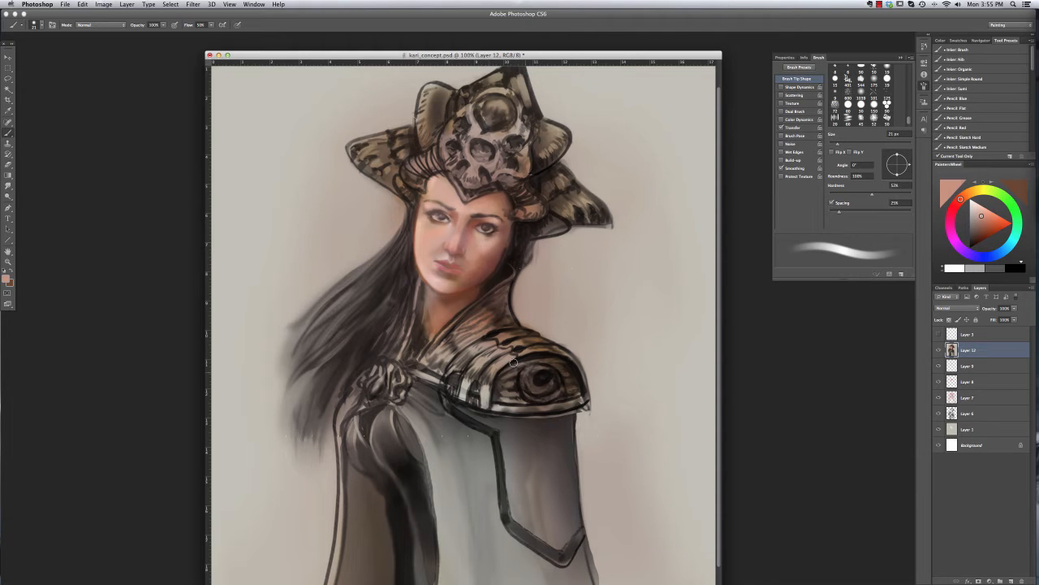
Step: Resize the brush to 14 px and deepen the nose shadow with a dark reddish-brown sampled beside the nose
{"action": "right_click", "coordinate": [507, 258]}
{"action": "left_click_drag", "start_coordinate": [536, 277], "coordinate": [506, 255]}
{"action": "key", "text": "Return"}
{"action": "left_click", "coordinate": [480, 233], "text": "alt"}
{"action": "right_click", "coordinate": [481, 236]}
{"action": "key", "text": "Return"}
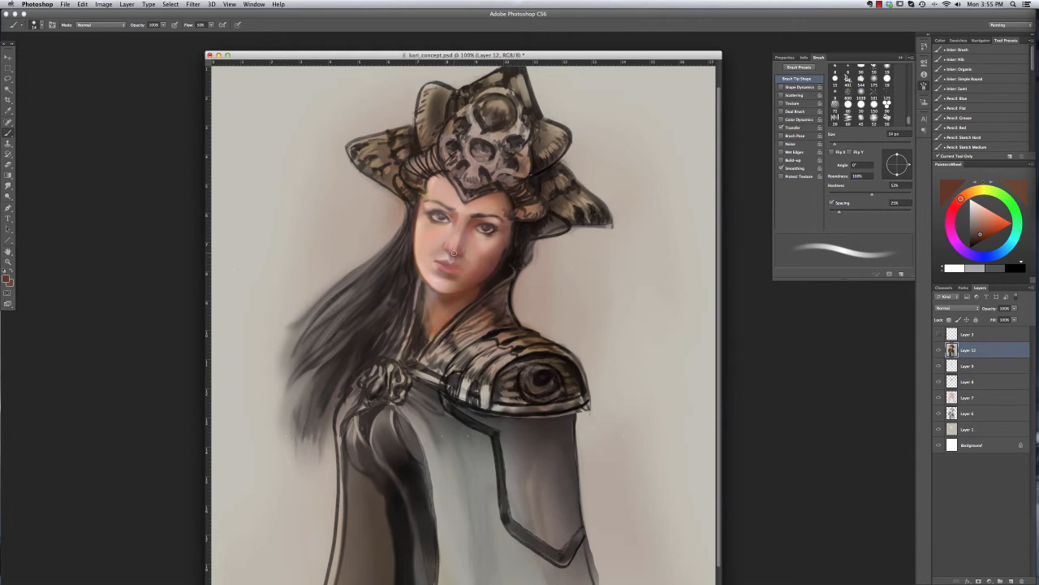
Step: Smooth the transition between the shadow-side cheek and mouth corner with sampled pink skin tones
{"action": "left_click", "coordinate": [468, 267], "text": "alt"}
{"action": "left_click", "coordinate": [466, 263], "text": "alt"}
{"action": "left_click", "coordinate": [478, 251], "text": "alt"}
{"action": "left_click_drag", "start_coordinate": [472, 257], "coordinate": [466, 262]}
{"action": "left_click", "coordinate": [479, 251], "text": "alt"}
{"action": "left_click", "coordinate": [475, 258], "text": "alt"}
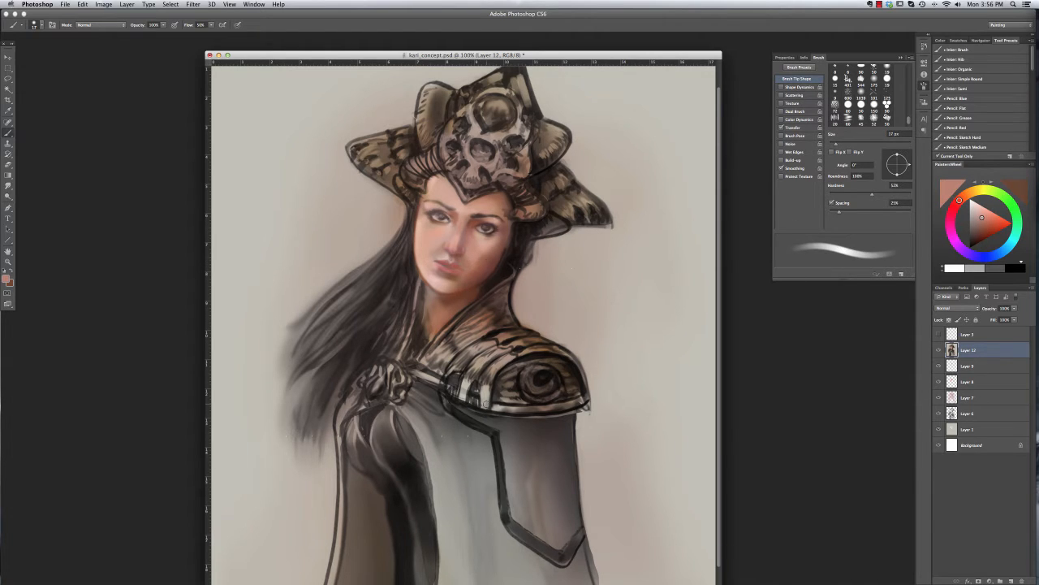
Step: Refine the area below the lips with a 9 px brush in sampled skin tones and switch to the Smudge tool
{"action": "right_click", "coordinate": [516, 294]}
{"action": "left_click", "coordinate": [543, 274]}
{"action": "left_click", "coordinate": [451, 273], "text": "alt"}
{"action": "right_click", "coordinate": [447, 277]}
{"action": "left_click", "coordinate": [448, 277]}
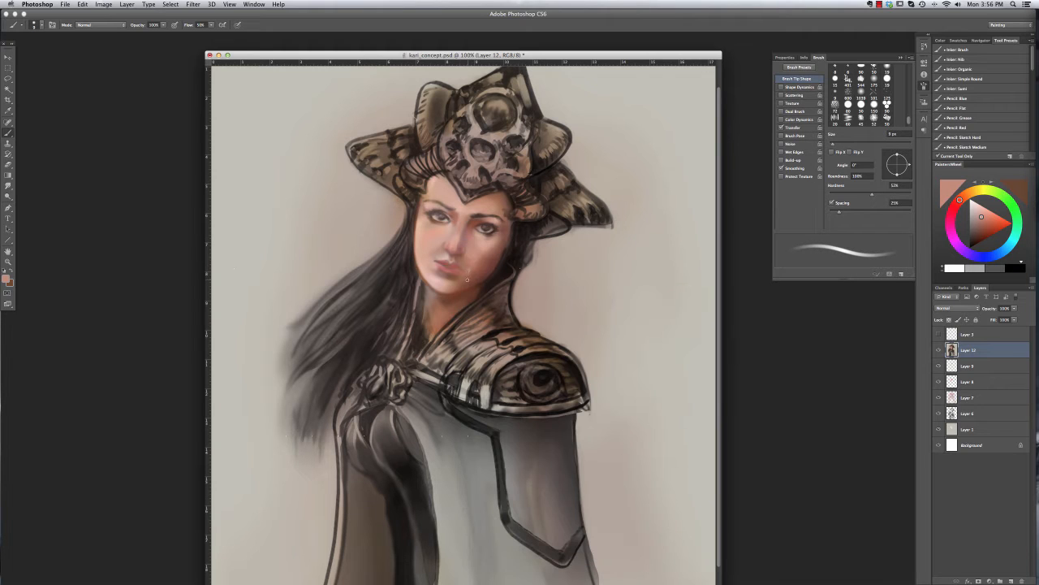
{"action": "left_click", "coordinate": [471, 277], "text": "alt"}
{"action": "key", "text": "r"}
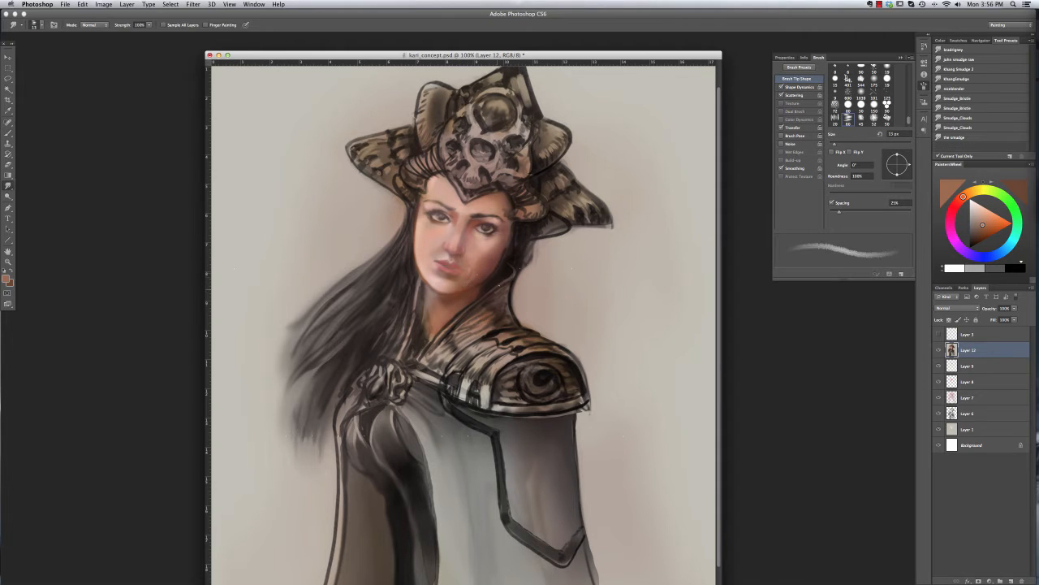
Step: Refine the chin, jawline and upper neck with a 14 px brush in sampled pink and reddish-brown tones
{"action": "key", "text": "b"}
{"action": "left_click", "coordinate": [453, 286], "text": "alt"}
{"action": "right_click", "coordinate": [453, 294]}
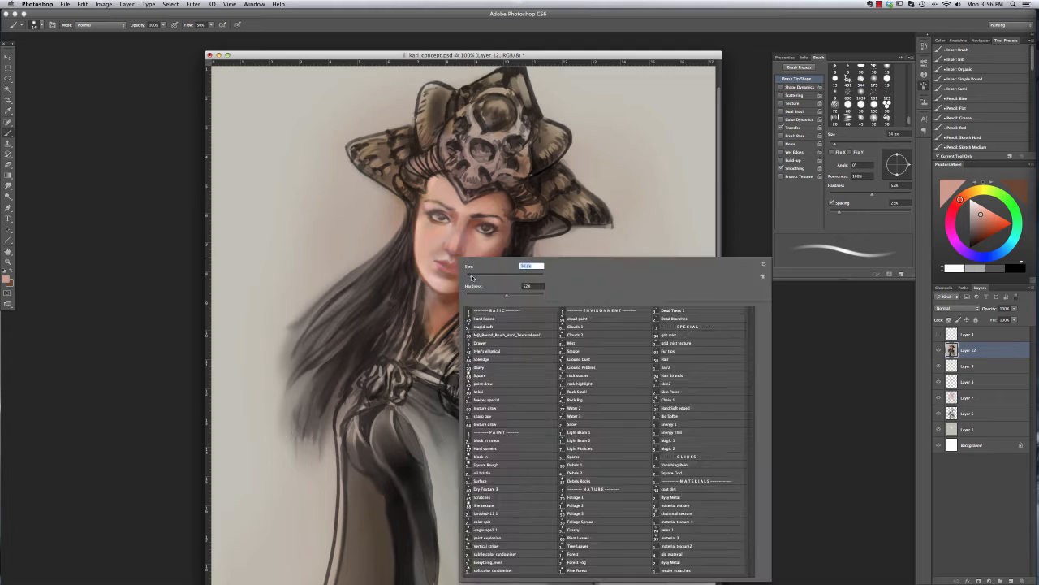
{"action": "left_click", "coordinate": [482, 275]}
{"action": "left_click", "coordinate": [454, 312], "text": "alt"}
{"action": "left_click", "coordinate": [460, 305], "text": "alt"}
{"action": "left_click", "coordinate": [467, 300], "text": "alt"}
{"action": "left_click", "coordinate": [468, 302], "text": "alt"}
{"action": "left_click_drag", "start_coordinate": [469, 306], "coordinate": [451, 303]}
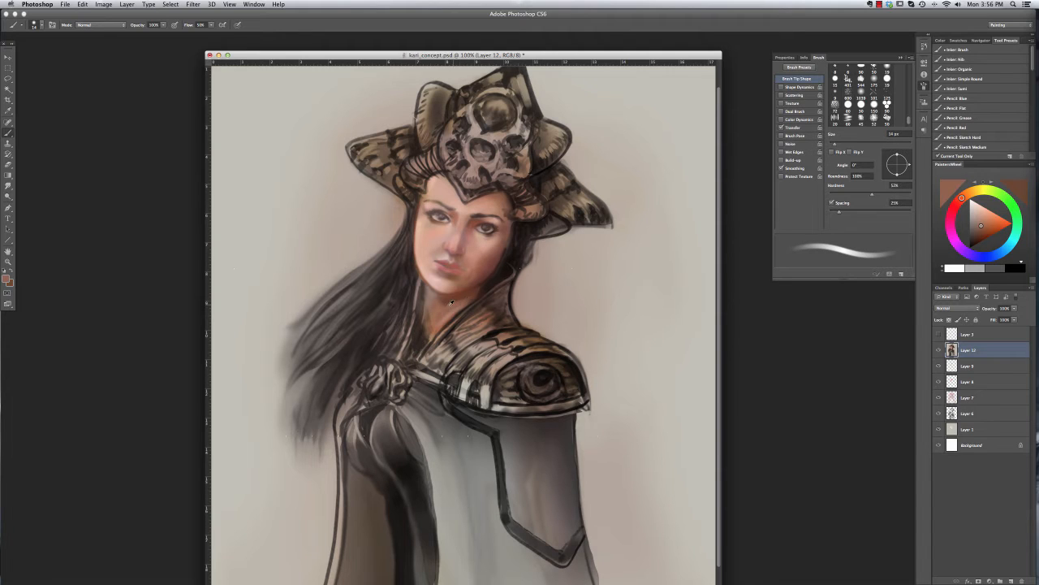
Step: Undo the last stroke, add a new layer, and block in a muted plum background beside the shadow-side cheek and shoulder with a textured brush
{"action": "key", "text": "super+z"}
{"action": "left_click", "coordinate": [459, 301], "text": "alt"}
{"action": "key", "text": "super+minus"}
{"action": "left_click_drag", "start_coordinate": [382, 55], "coordinate": [419, 85]}
{"action": "left_click", "coordinate": [1011, 580]}
{"action": "right_click", "coordinate": [490, 256]}
{"action": "left_click", "coordinate": [528, 339]}
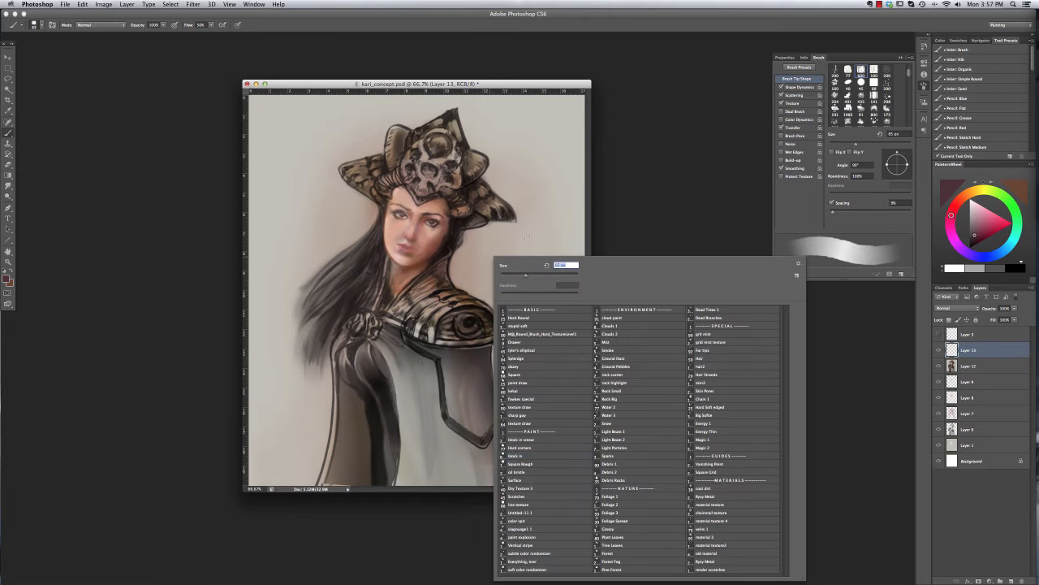
{"action": "mouse_move", "coordinate": [461, 252]}
{"action": "left_mouse_down"}
{"action": "mouse_move", "coordinate": [465, 280]}
{"action": "mouse_move", "coordinate": [489, 266]}
{"action": "left_mouse_up"}
{"action": "left_click_drag", "start_coordinate": [505, 335], "coordinate": [509, 424]}
Step: Enlarge the textured brush and extend the plum background around the headdress, hair and cloak
{"action": "right_click", "coordinate": [520, 233]}
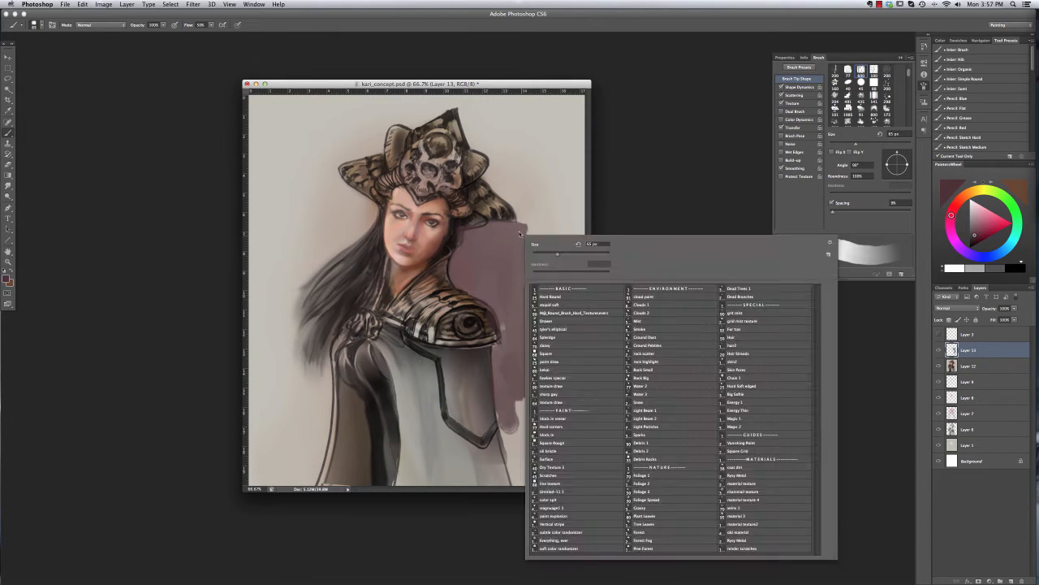
{"action": "left_click_drag", "start_coordinate": [532, 236], "coordinate": [530, 389]}
{"action": "left_click_drag", "start_coordinate": [524, 181], "coordinate": [538, 244]}
{"action": "mouse_move", "coordinate": [504, 167]}
{"action": "left_mouse_down"}
{"action": "mouse_move", "coordinate": [481, 99]}
{"action": "mouse_move", "coordinate": [394, 101]}
{"action": "mouse_move", "coordinate": [350, 139]}
{"action": "mouse_move", "coordinate": [266, 278]}
{"action": "mouse_move", "coordinate": [336, 227]}
{"action": "mouse_move", "coordinate": [299, 335]}
{"action": "left_mouse_up"}
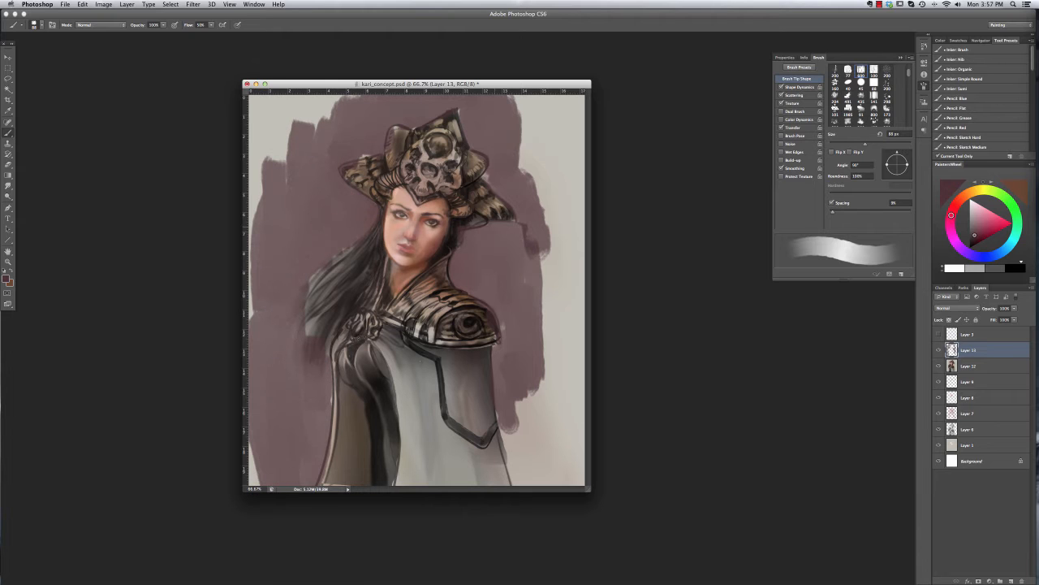
Step: Soften the plum background into the hair edges with a large soft Smudge brush, reduced to 75 px for the finer areas
{"action": "left_click", "coordinate": [9, 172]}
{"action": "right_click", "coordinate": [303, 224]}
{"action": "double_click", "coordinate": [339, 269]}
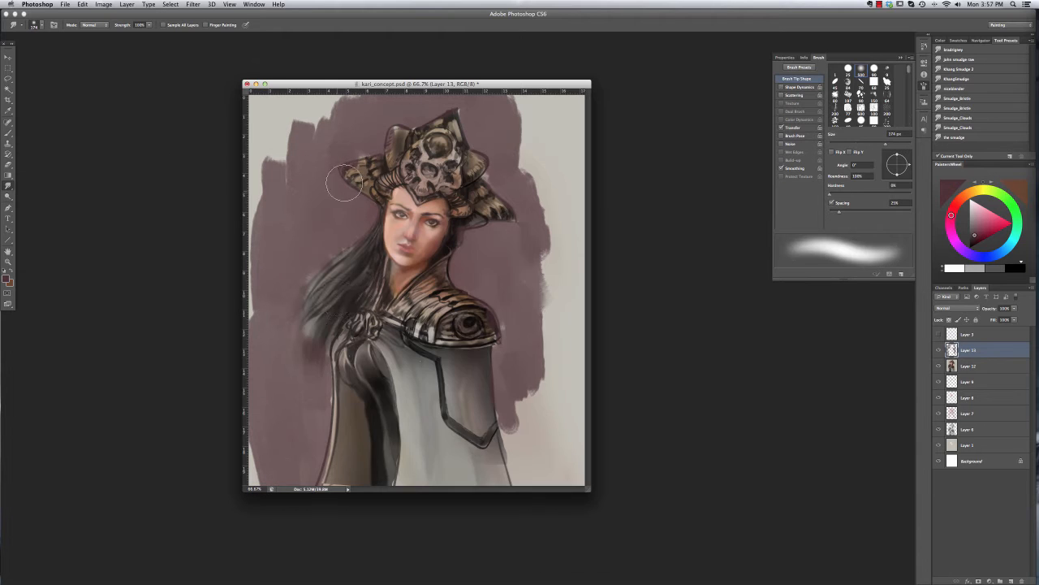
{"action": "mouse_move", "coordinate": [326, 306]}
{"action": "left_mouse_down"}
{"action": "mouse_move", "coordinate": [310, 352]}
{"action": "mouse_move", "coordinate": [308, 336]}
{"action": "left_mouse_up"}
{"action": "key", "text": "bracketleft"}
{"action": "key", "text": "bracketleft"}
{"action": "key", "text": "bracketleft"}
{"action": "key", "text": "bracketleft"}
{"action": "left_click_drag", "start_coordinate": [323, 284], "coordinate": [305, 297]}
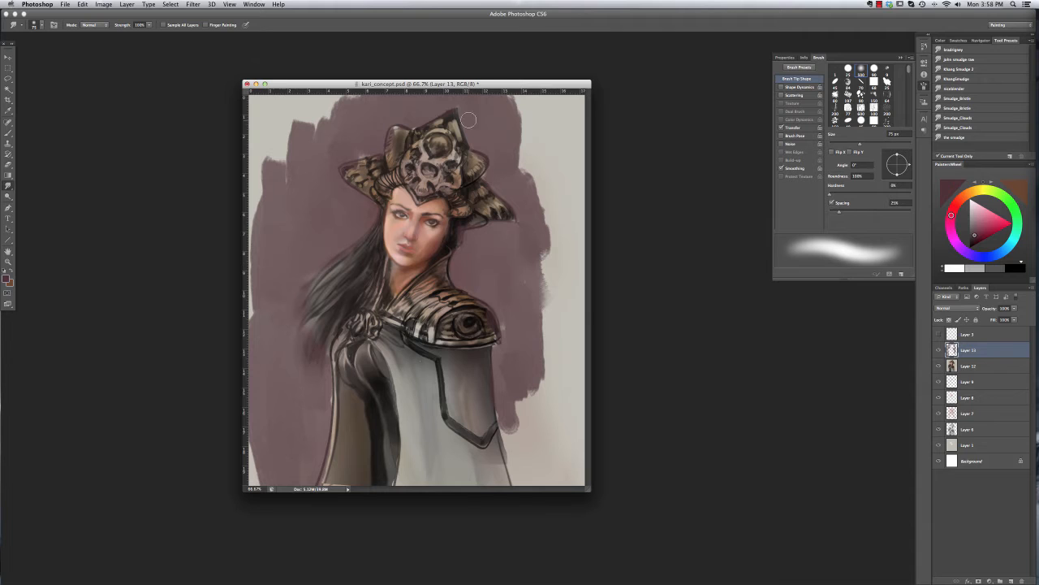
Step: Clean plum overlap off the headdress with a soft eraser and merge the background layer down into Layer 12
{"action": "key", "text": "e"}
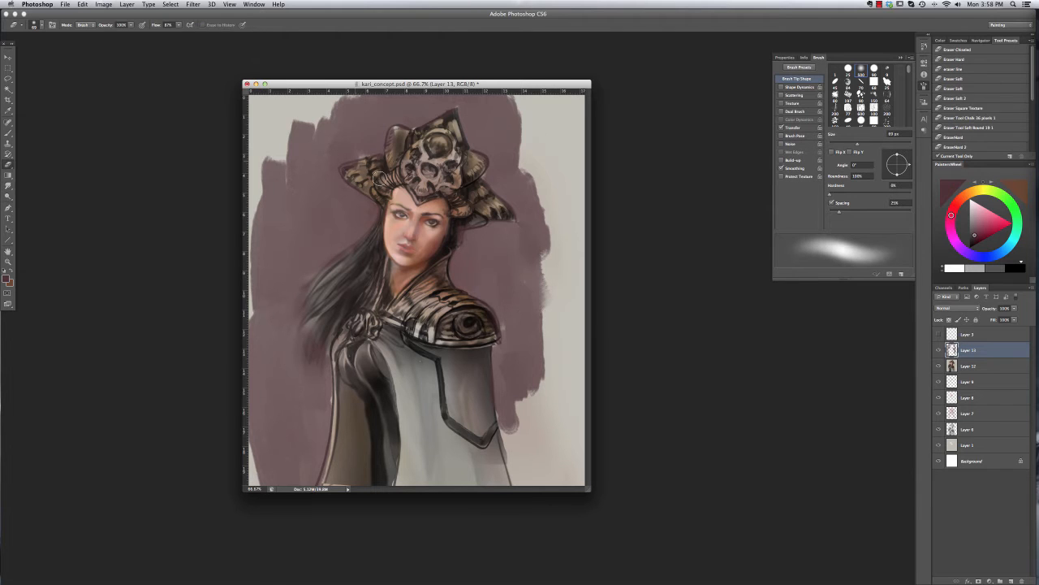
{"action": "key", "text": "ctrl+e"}
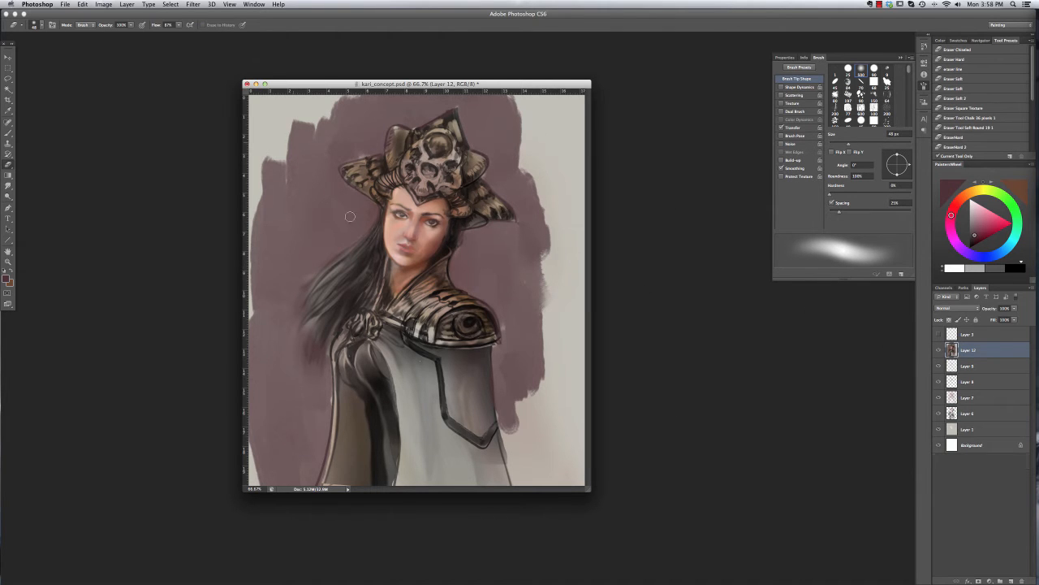
Step: Retouch the shadow-side eye with a 7 px angled elliptical brush in a sampled red tone
{"action": "left_click", "coordinate": [12, 136]}
{"action": "key", "text": "super+plus"}
{"action": "right_click", "coordinate": [513, 219]}
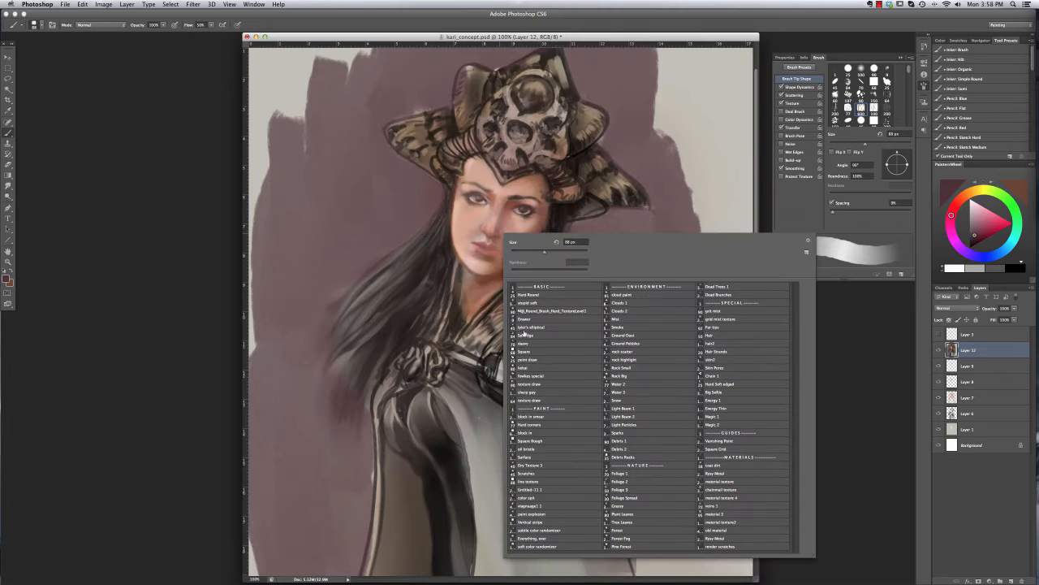
{"action": "left_click", "coordinate": [524, 334]}
{"action": "left_click", "coordinate": [492, 209], "text": "alt"}
{"action": "right_click", "coordinate": [524, 203]}
{"action": "left_click", "coordinate": [552, 192]}
{"action": "left_click", "coordinate": [523, 208]}
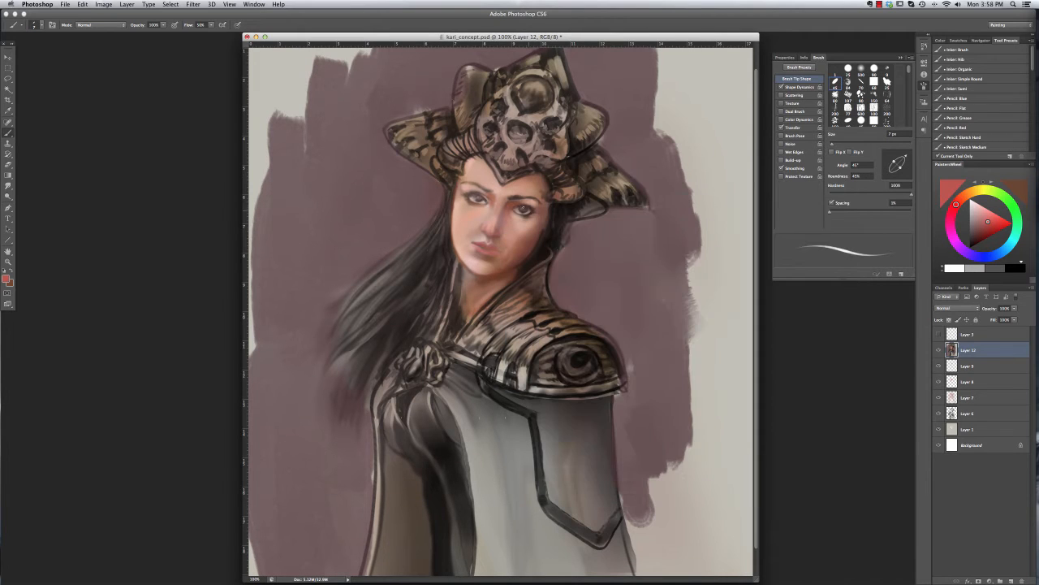
Step: Darken the irises and lash lines of both eyes with an 8 px brush in sampled near-black and dark brown
{"action": "key", "text": "super+grave"}
{"action": "left_click", "coordinate": [528, 210], "text": "alt"}
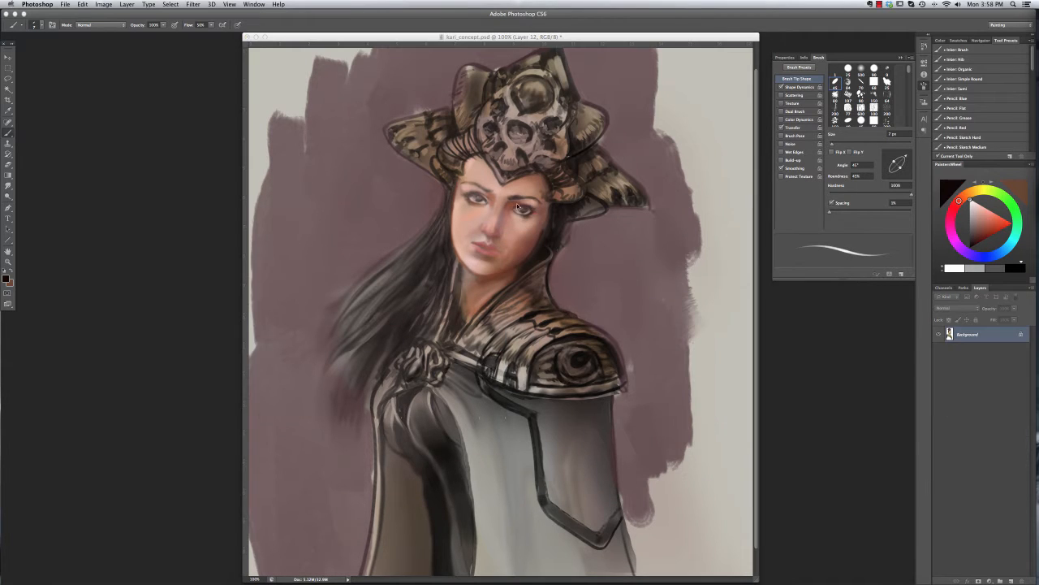
{"action": "key", "text": "super+grave"}
{"action": "right_click", "coordinate": [534, 253]}
{"action": "left_click", "coordinate": [555, 277]}
{"action": "left_click", "coordinate": [528, 211]}
{"action": "key", "text": "super+z"}
{"action": "left_click", "coordinate": [529, 209], "text": "alt"}
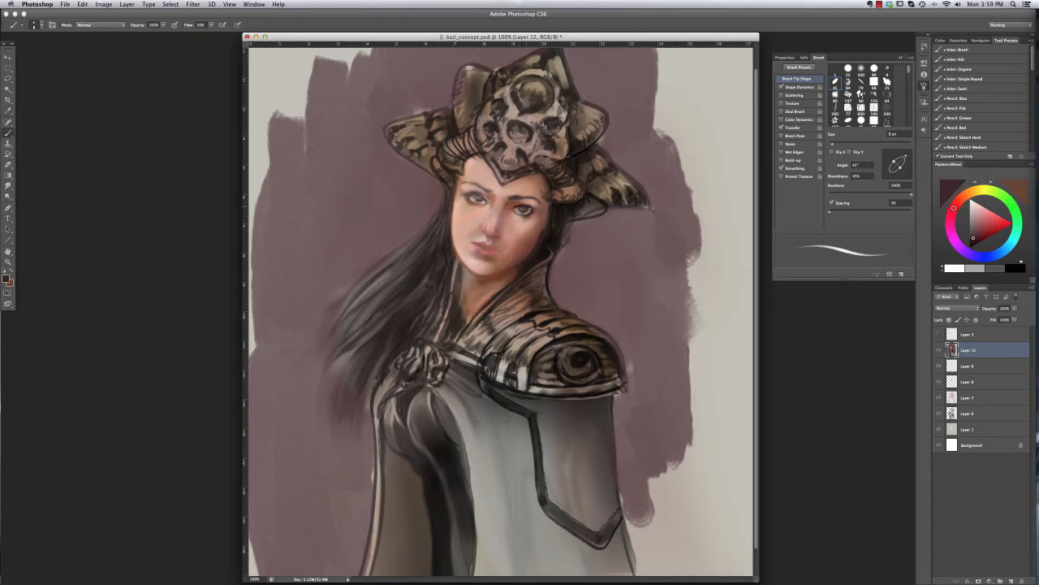
{"action": "left_click", "coordinate": [523, 208], "text": "alt"}
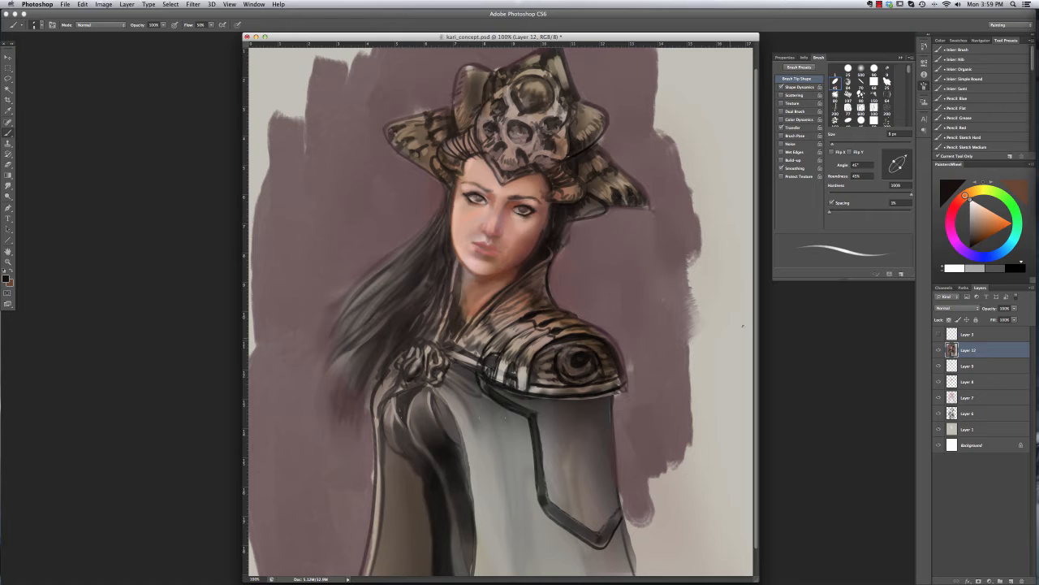
Step: Hide the unneeded layers beneath Layer 12 and compare the painting with Layer 12 and the last change off and on
{"action": "left_click_drag", "start_coordinate": [939, 367], "coordinate": [941, 394]}
{"action": "left_click", "coordinate": [939, 428]}
{"action": "left_click", "coordinate": [938, 350]}
{"action": "left_click", "coordinate": [938, 351]}
{"action": "key", "text": "super+z"}
{"action": "key", "text": "super+z"}
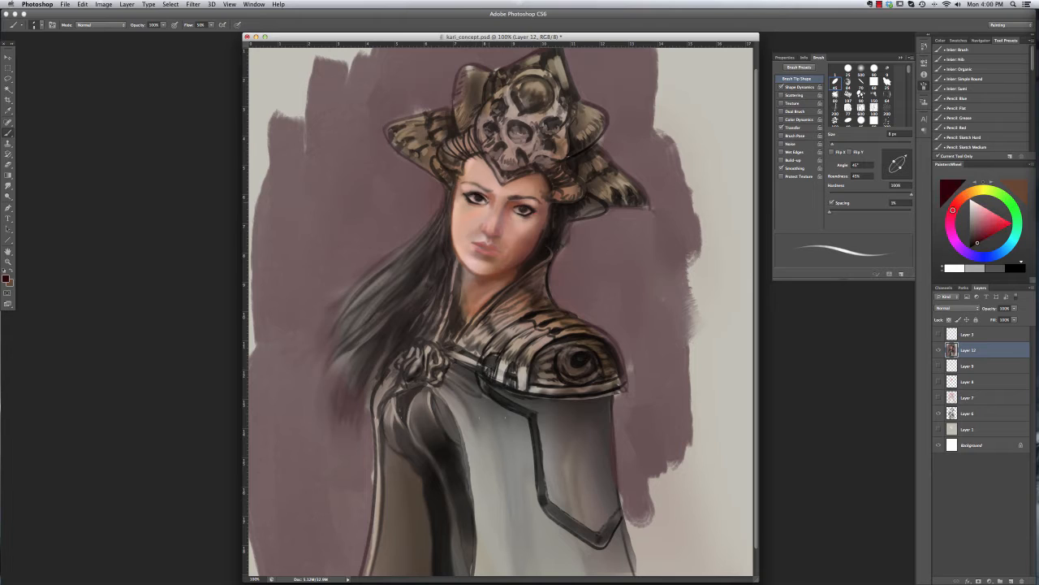
Step: Refine the skin around the shadow-side eye and nose with sampled reddish-brown and skin tones, and blend it with the Smudge tool
{"action": "left_click", "coordinate": [514, 204], "text": "alt"}
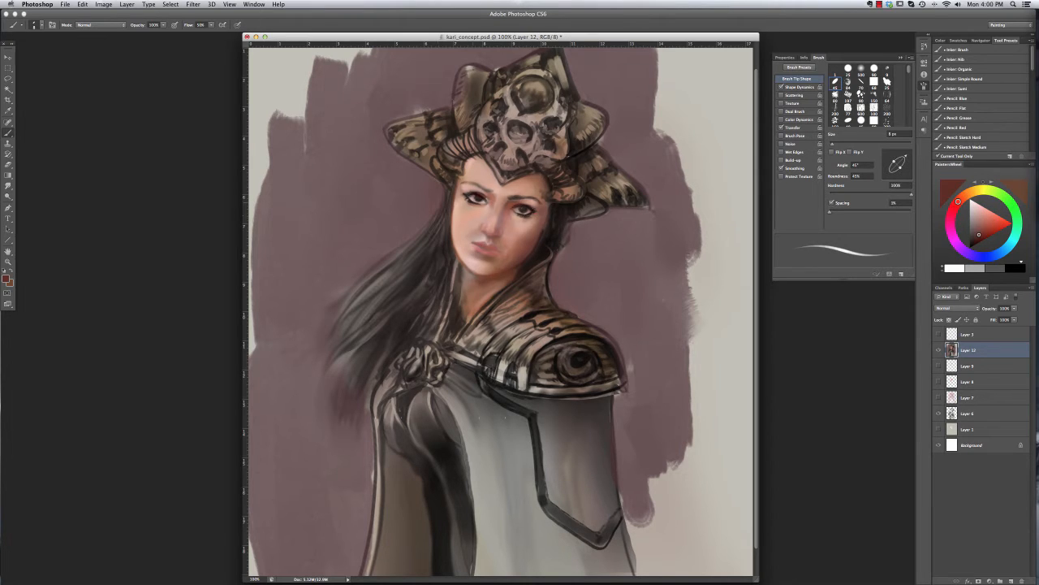
{"action": "left_click", "coordinate": [497, 228], "text": "alt"}
{"action": "left_click", "coordinate": [505, 224], "text": "alt"}
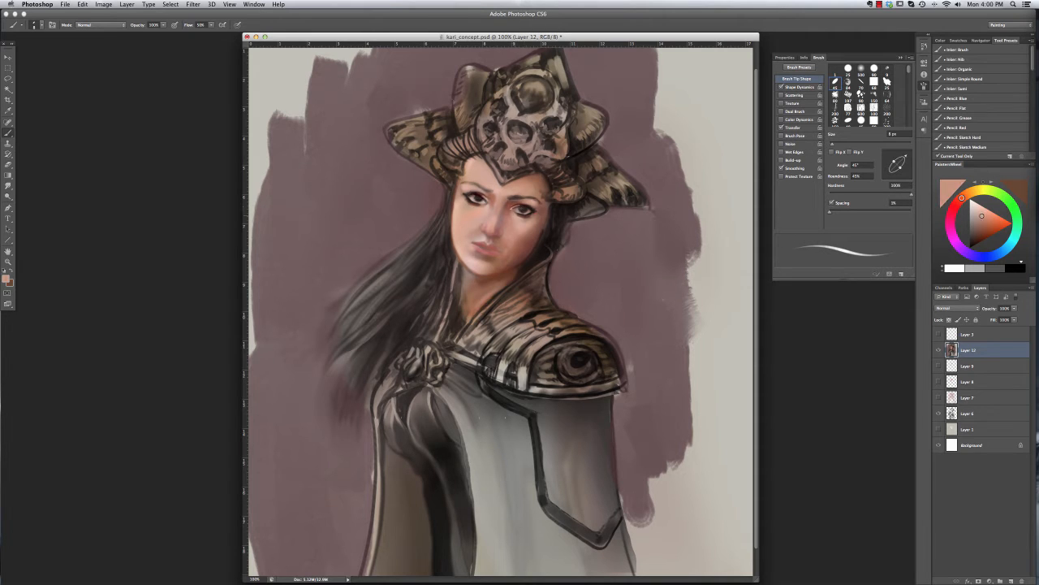
{"action": "key", "text": "e"}
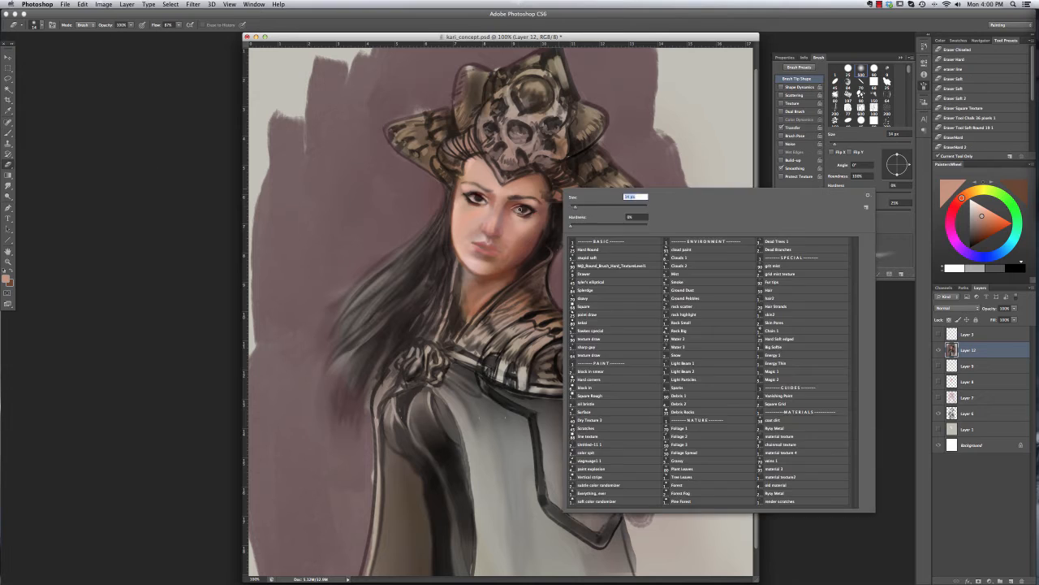
{"action": "key", "text": "r"}
{"action": "right_click", "coordinate": [518, 203]}
{"action": "left_click", "coordinate": [518, 203]}
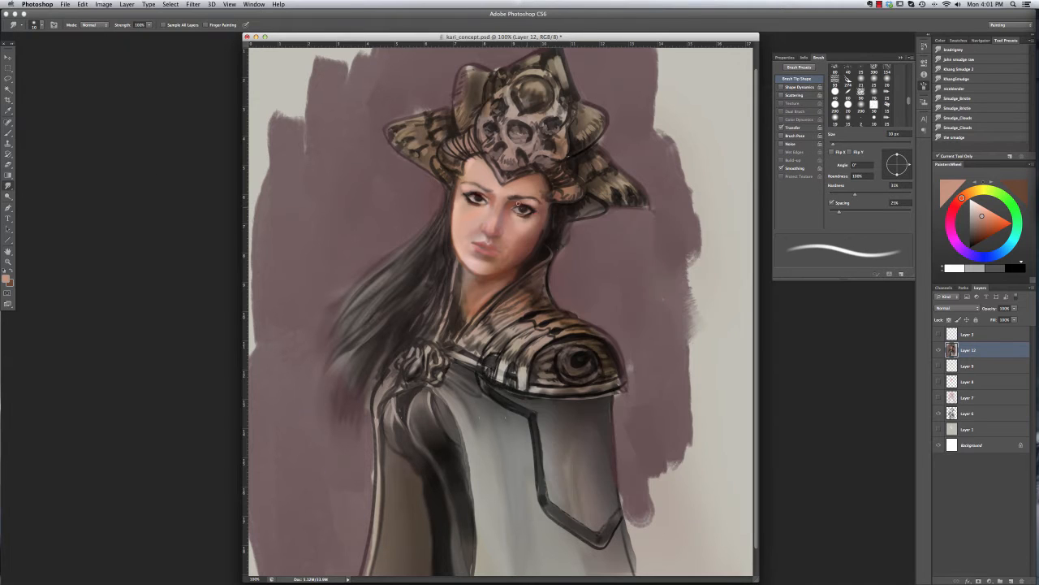
Step: Define the line between the lips in dark red with a 6 px brush on a new layer and smudge its ends
{"action": "left_click", "coordinate": [8, 133]}
{"action": "left_click", "coordinate": [484, 244], "text": "alt"}
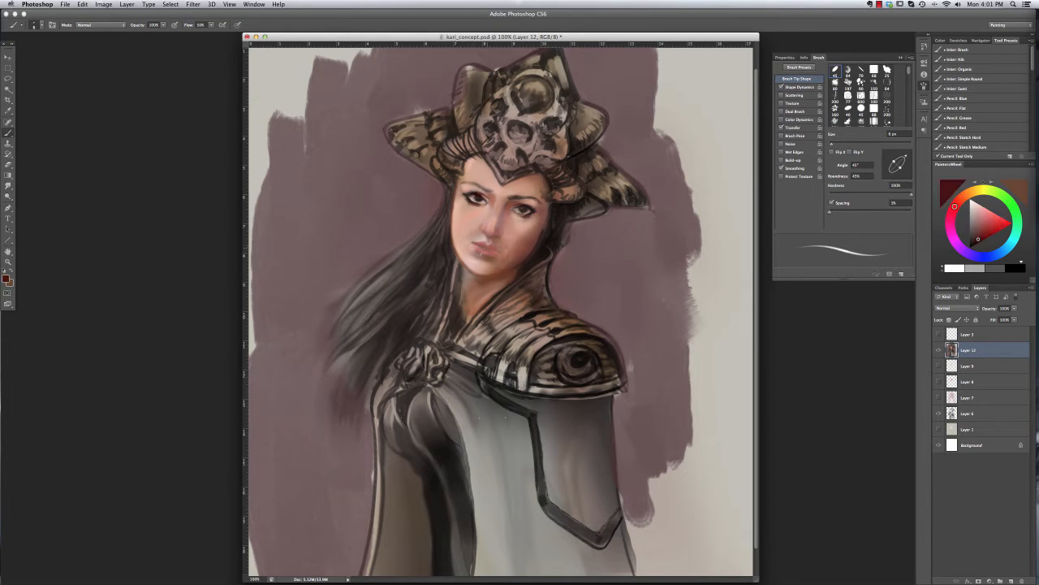
{"action": "left_click", "coordinate": [1011, 580]}
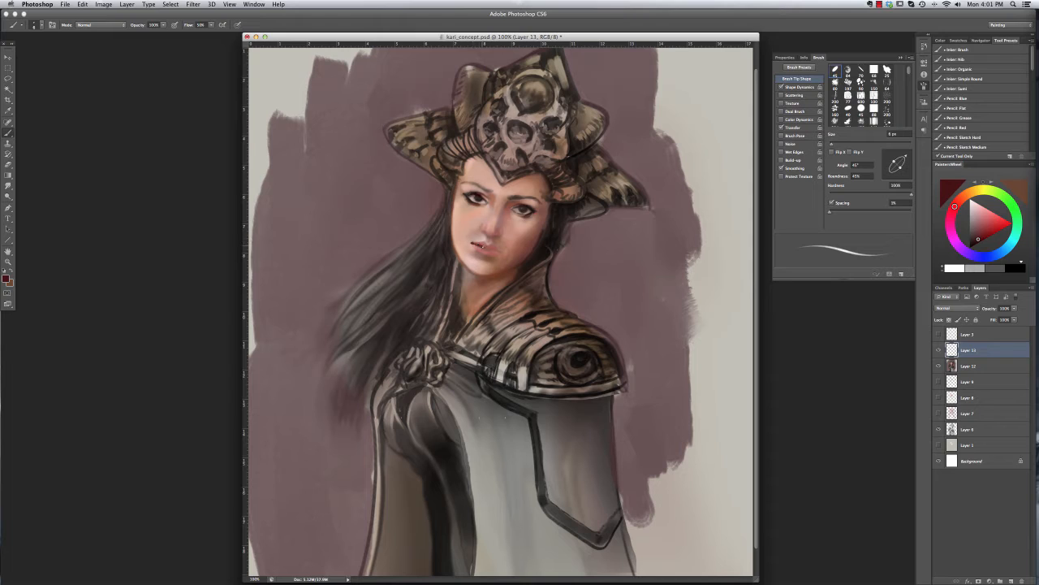
{"action": "key", "text": "r"}
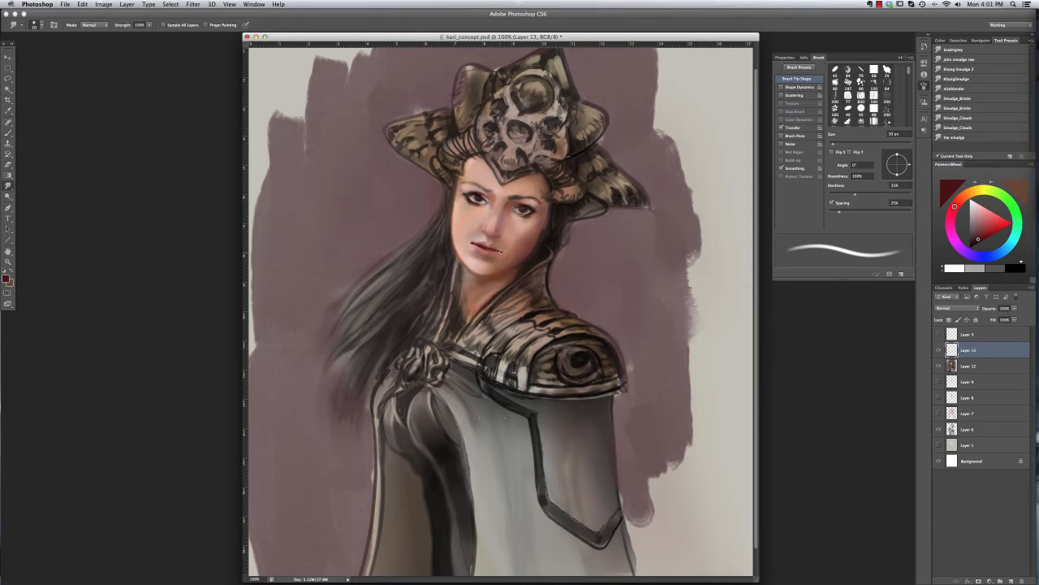
Step: Darken the nostrils in dark red and shade the upper lip area with a larger brush in a sampled reddish brown
{"action": "left_click", "coordinate": [6, 135]}
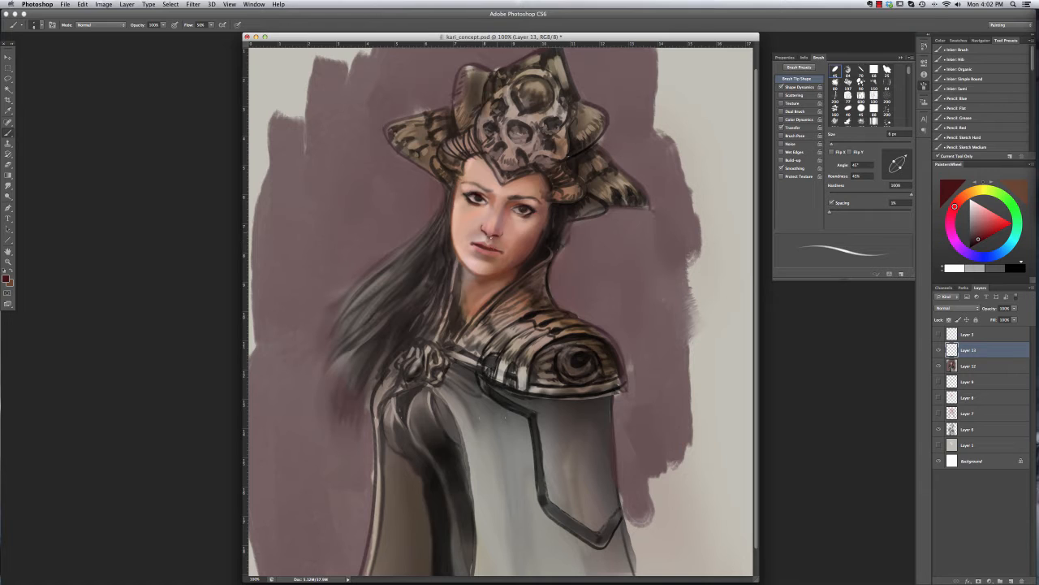
{"action": "left_click", "coordinate": [492, 239], "text": "alt"}
{"action": "right_click", "coordinate": [491, 227]}
{"action": "left_click", "coordinate": [500, 242]}
{"action": "left_click", "coordinate": [494, 240], "text": "alt"}
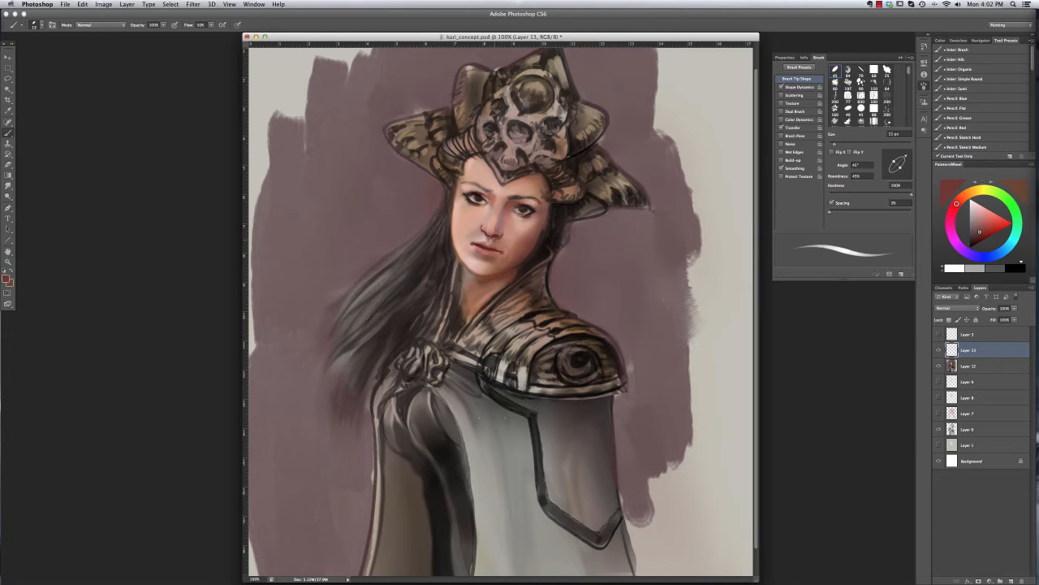
Step: Blend the new shading around the nose and upper lip with a 14 px Smudge brush
{"action": "left_click", "coordinate": [8, 186]}
{"action": "right_click", "coordinate": [488, 196]}
{"action": "left_click", "coordinate": [498, 213]}
{"action": "right_click", "coordinate": [454, 190]}
{"action": "left_click", "coordinate": [488, 239]}
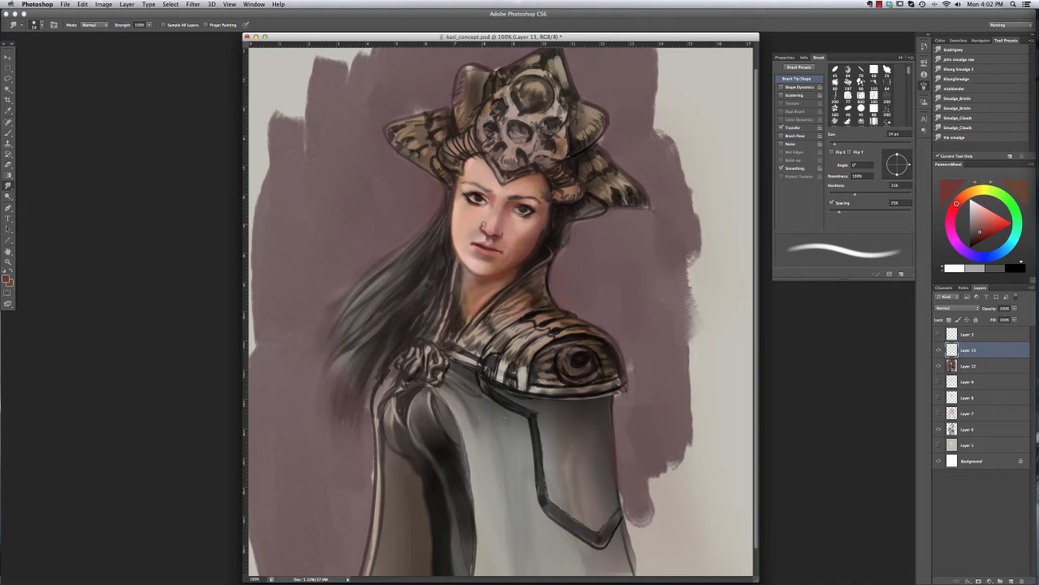
Step: Retouch the shadow between the nose bridge and shadow-side eye and soften it with an 18 px Smudge brush
{"action": "key", "text": "b"}
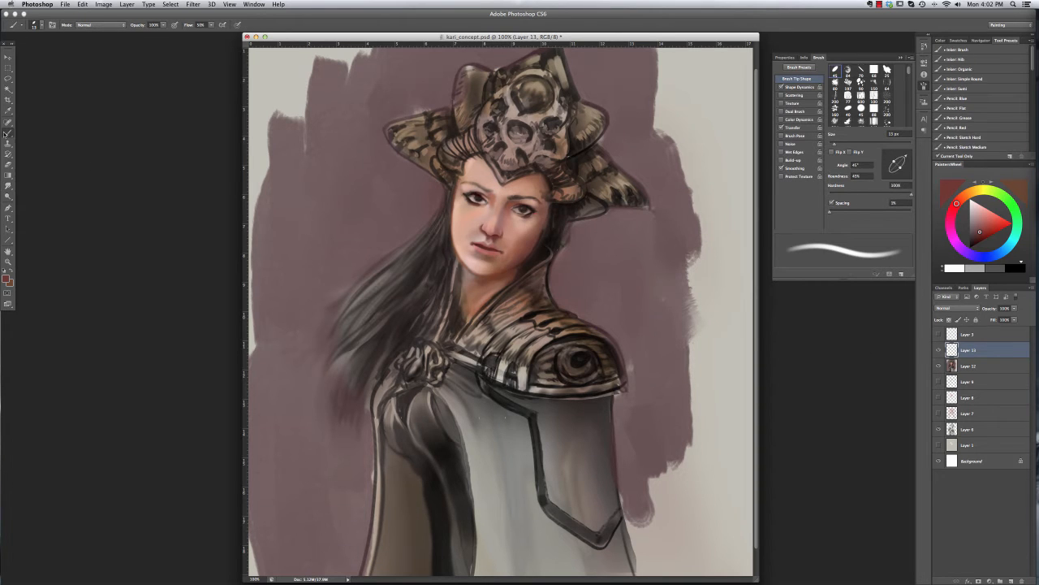
{"action": "key", "text": "r"}
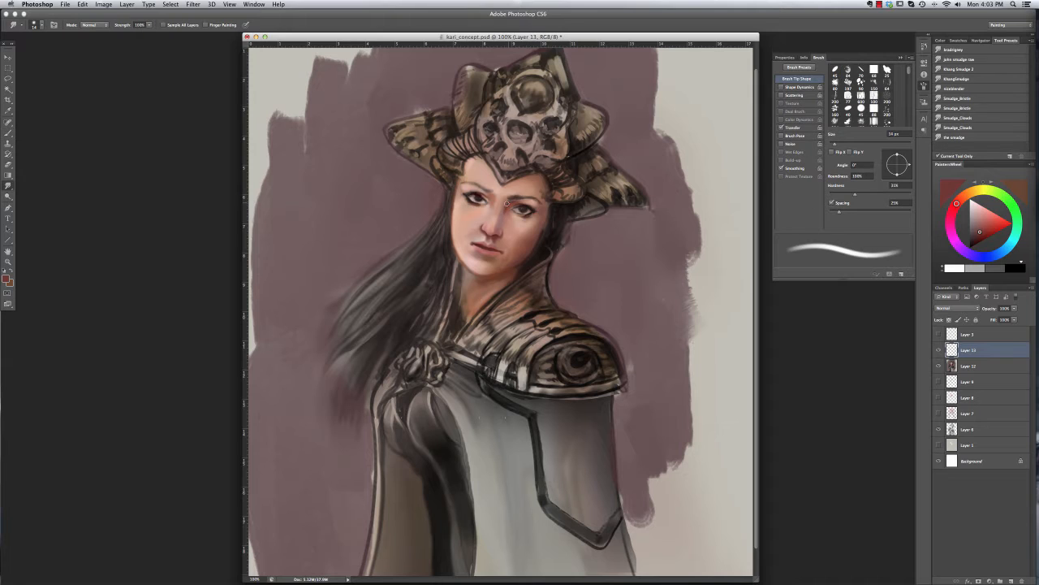
{"action": "right_click", "coordinate": [507, 203]}
{"action": "left_click", "coordinate": [515, 211]}
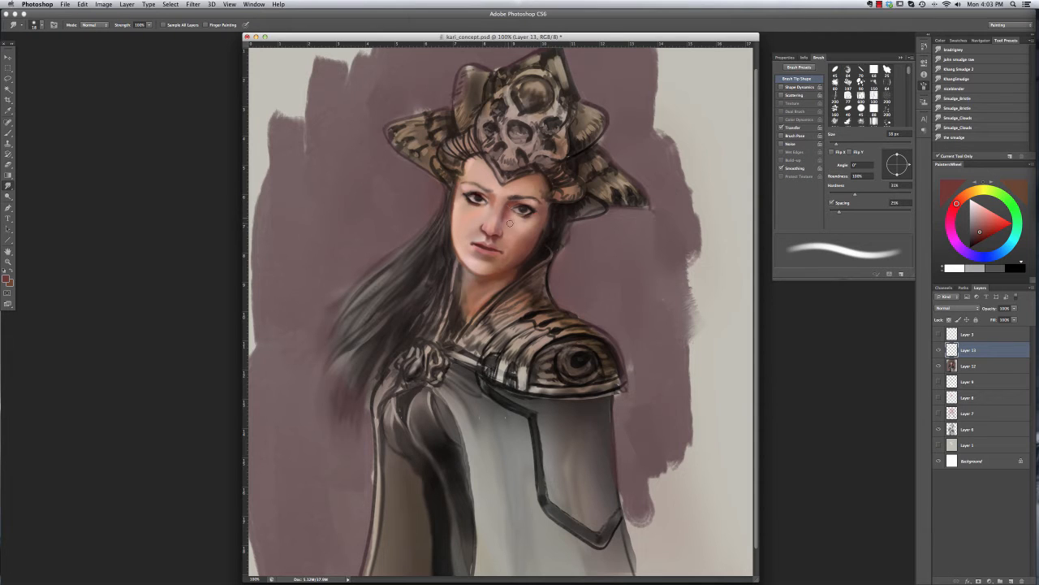
Step: Refine the shadow-side eyelid and brow area with sampled reddish skin tones and smudge the strokes
{"action": "key", "text": "b"}
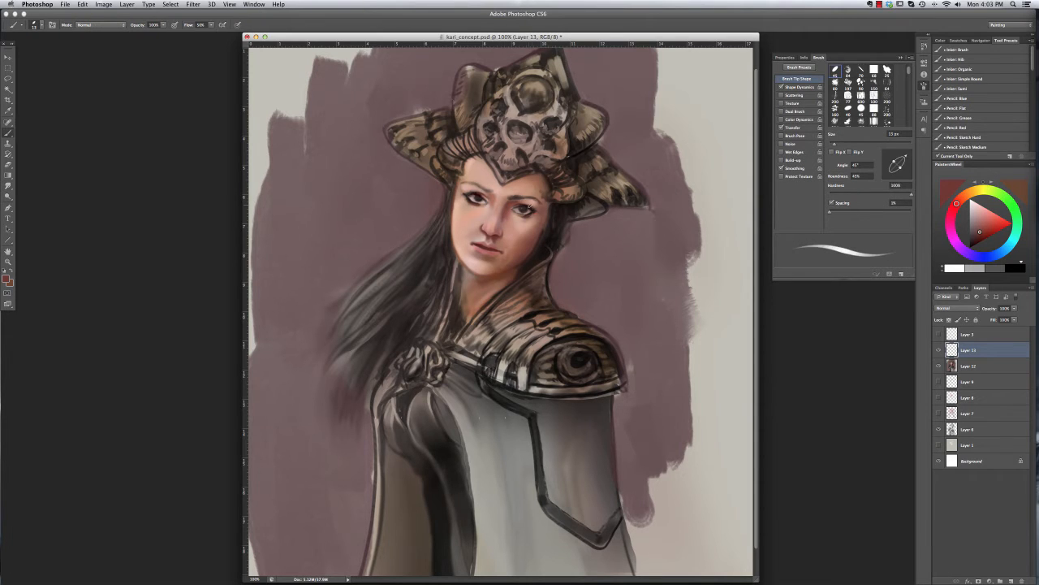
{"action": "key", "text": "r"}
{"action": "key", "text": "b"}
{"action": "left_click", "coordinate": [535, 202], "text": "alt"}
{"action": "left_click", "coordinate": [537, 203], "text": "alt"}
{"action": "key", "text": "r"}
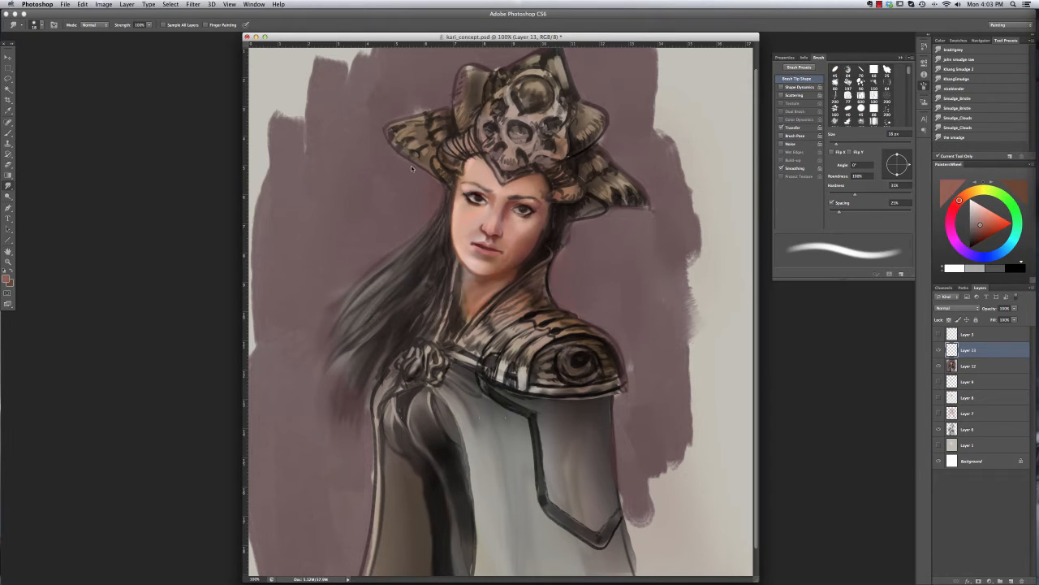
Step: Add a sampled reddish brown below the shadow-side eye and compare the face with Layer 13 hidden and shown
{"action": "key", "text": "b"}
{"action": "left_click", "coordinate": [534, 216], "text": "alt"}
{"action": "left_click", "coordinate": [939, 350]}
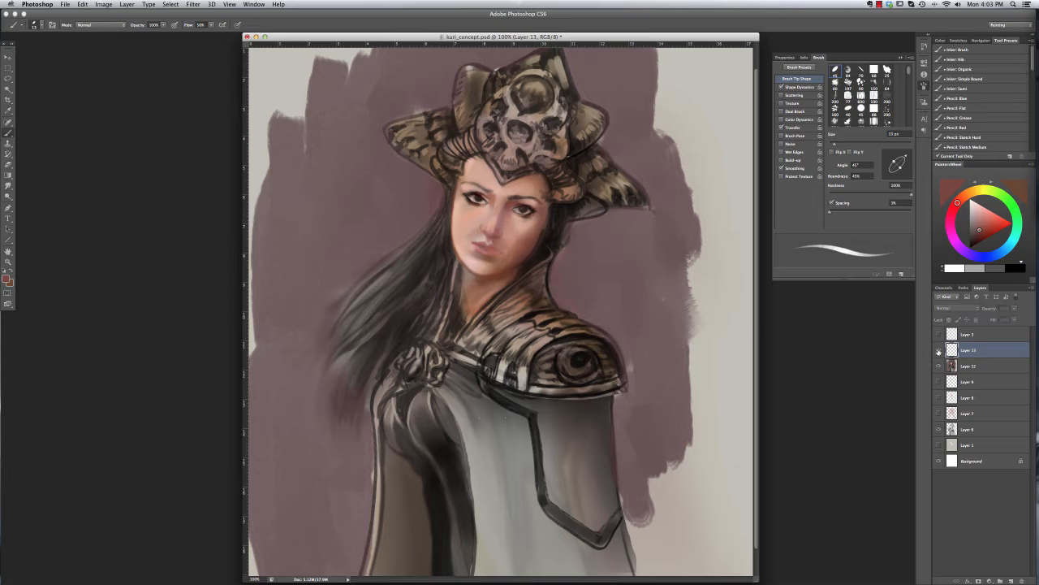
{"action": "left_click", "coordinate": [939, 350]}
Step: Deepen the lower lip with a 7 px brush in a slightly adjusted dark red and blend it with the Smudge tool
{"action": "key", "text": "r"}
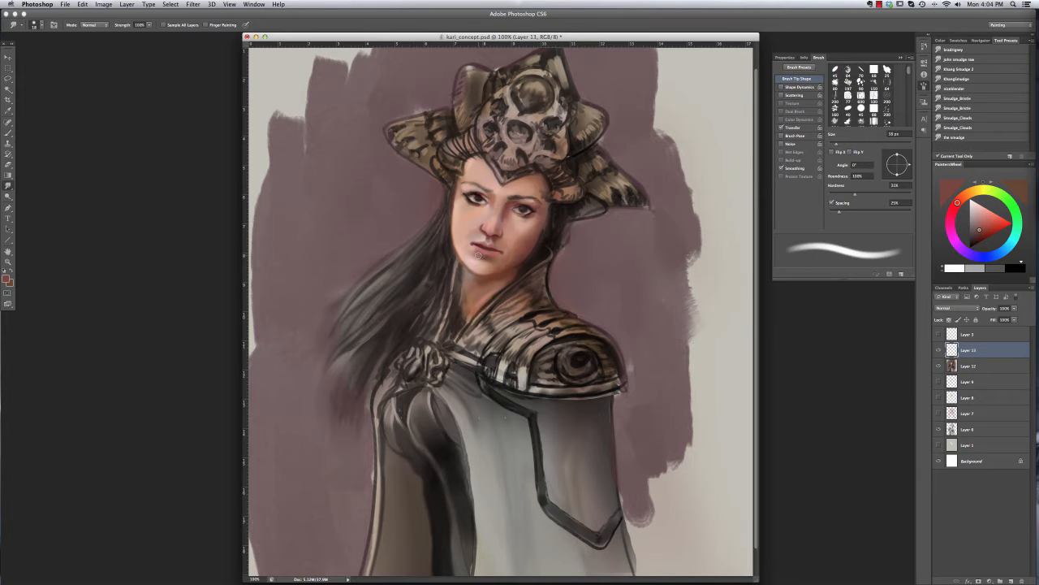
{"action": "key", "text": "b"}
{"action": "left_click", "coordinate": [981, 233]}
{"action": "right_click", "coordinate": [492, 251]}
{"action": "left_click_drag", "start_coordinate": [520, 253], "coordinate": [517, 253]}
{"action": "left_click_drag", "start_coordinate": [479, 254], "coordinate": [490, 256]}
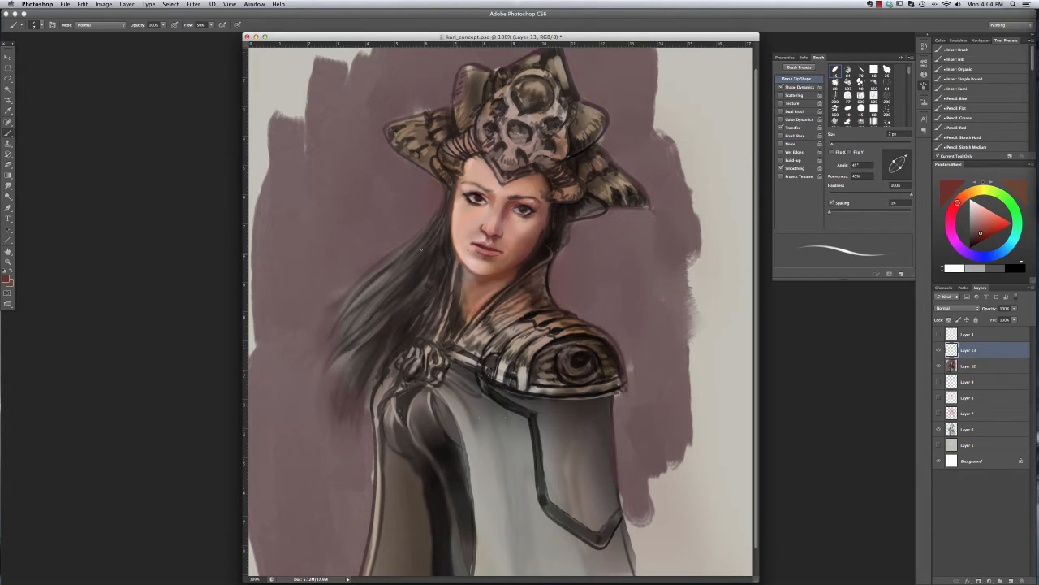
{"action": "key", "text": "r"}
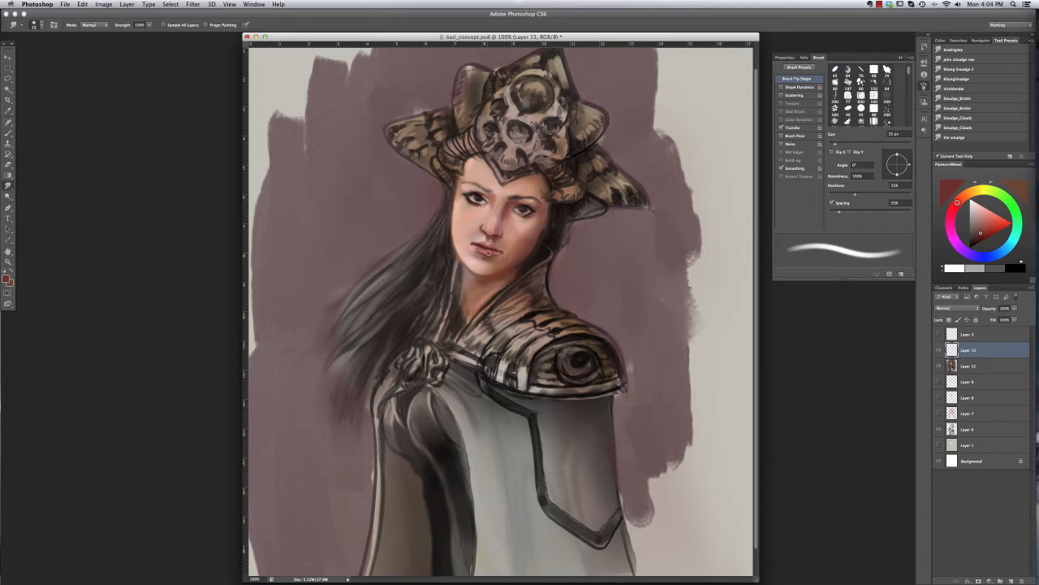
Step: Retouch the lips and nearby skin with lighter pink and a sampled skin tone, and smudge the strokes
{"action": "key", "text": "b"}
{"action": "left_click", "coordinate": [460, 233], "text": "alt"}
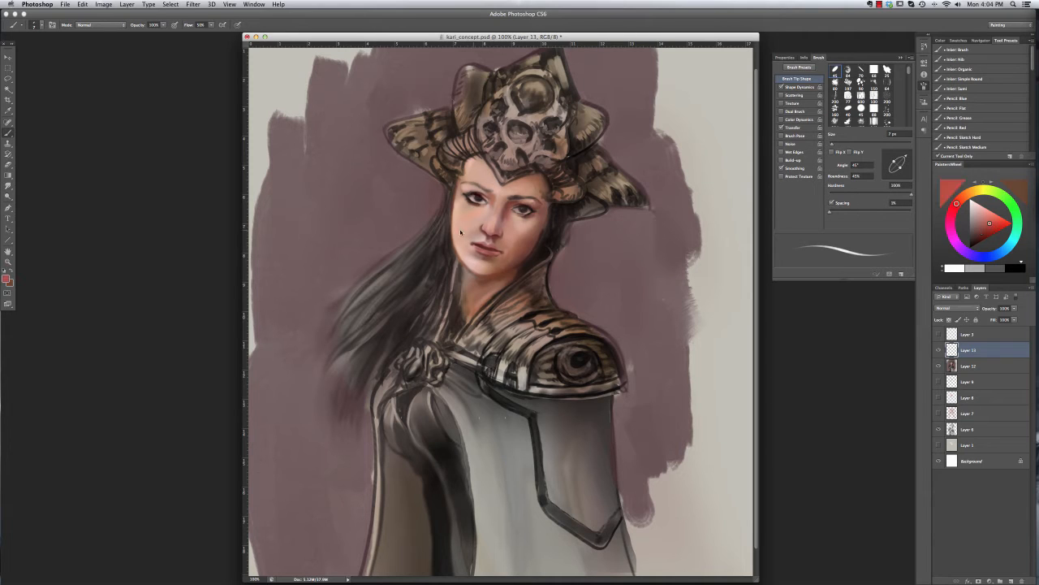
{"action": "left_click", "coordinate": [986, 215]}
{"action": "left_click", "coordinate": [984, 209]}
{"action": "left_click", "coordinate": [499, 233], "text": "alt"}
{"action": "key", "text": "r"}
Step: Shade the forehead beneath the headdress with a 21 px soft round brush in a pinkish-brown skin tone
{"action": "key", "text": "b"}
{"action": "right_click", "coordinate": [476, 231]}
{"action": "left_click", "coordinate": [502, 300]}
{"action": "right_click", "coordinate": [445, 161]}
{"action": "key", "text": "Return"}
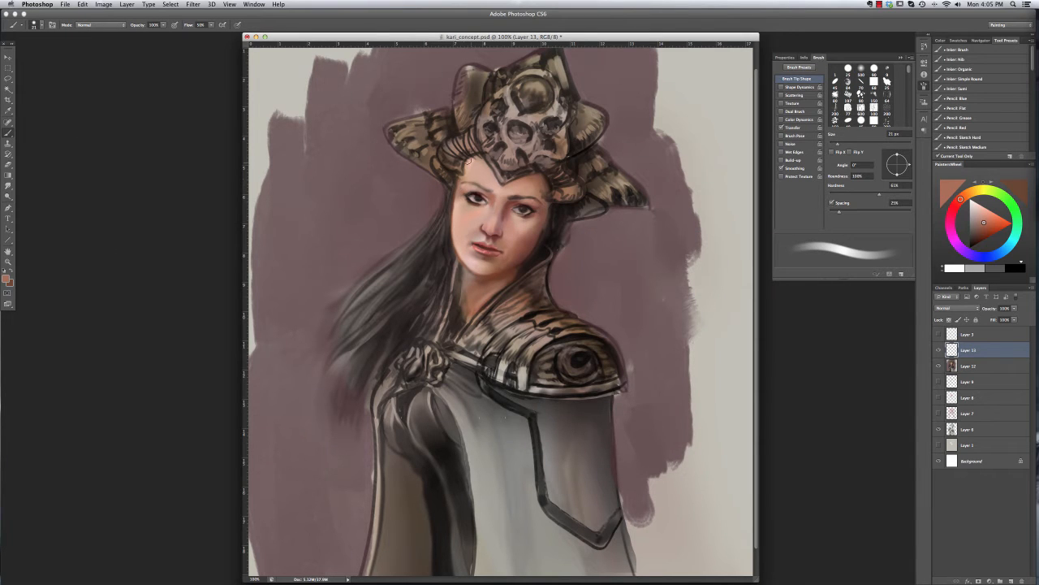
Step: Blend the forehead shading along the headdress edge with a larger soft Smudge brush
{"action": "key", "text": "r"}
{"action": "right_click", "coordinate": [472, 171]}
{"action": "double_click", "coordinate": [501, 241]}
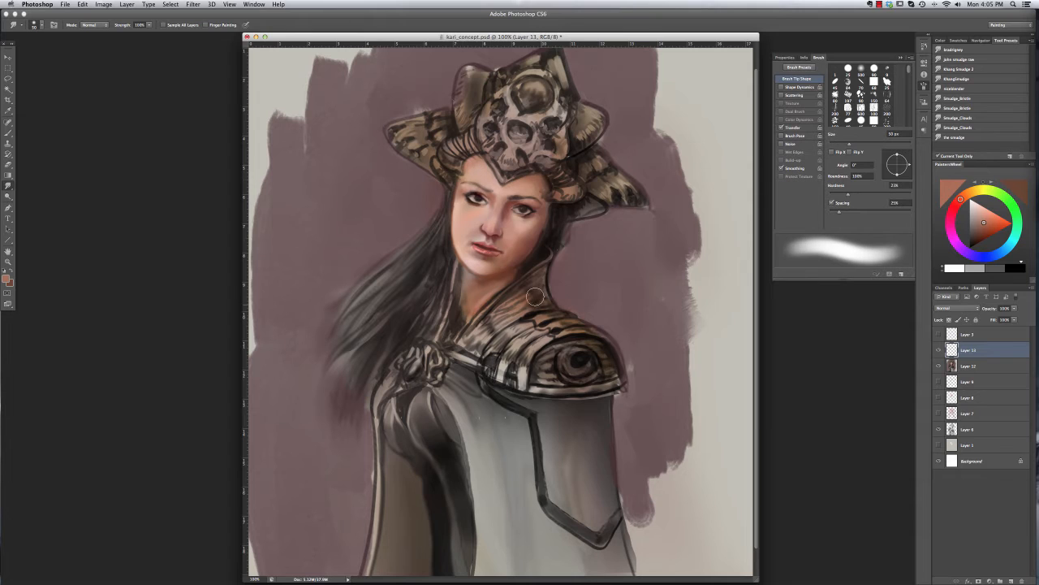
Step: Flip the whole canvas horizontally
{"action": "left_click", "coordinate": [103, 5]}
{"action": "mouse_move", "coordinate": [122, 91]}
{"action": "left_click", "coordinate": [208, 130]}
{"action": "left_click", "coordinate": [103, 5]}
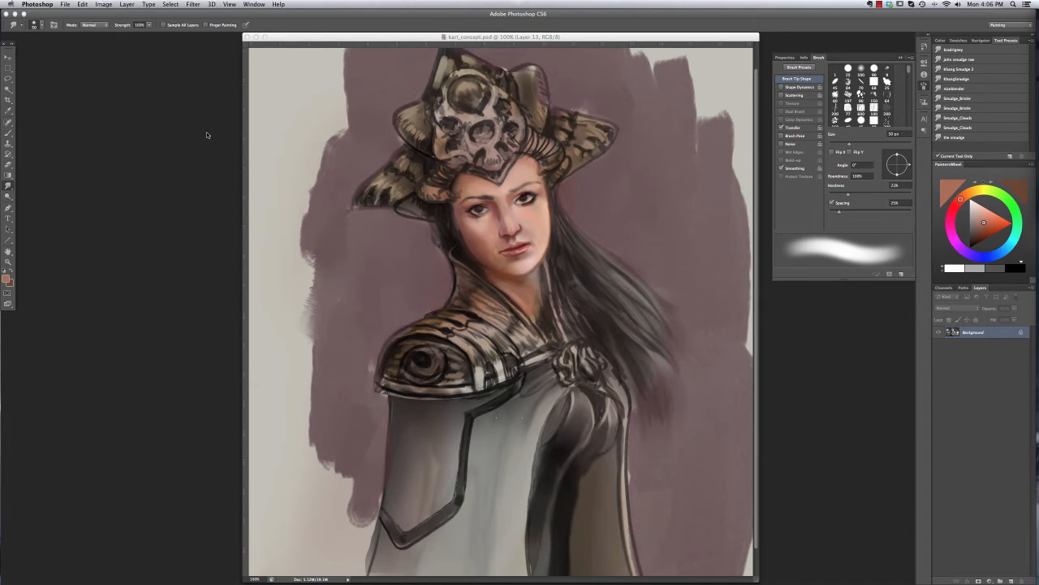
Step: Add a new layer and brush light pink skin highlights along the cheek beside the hair
{"action": "key", "text": "b"}
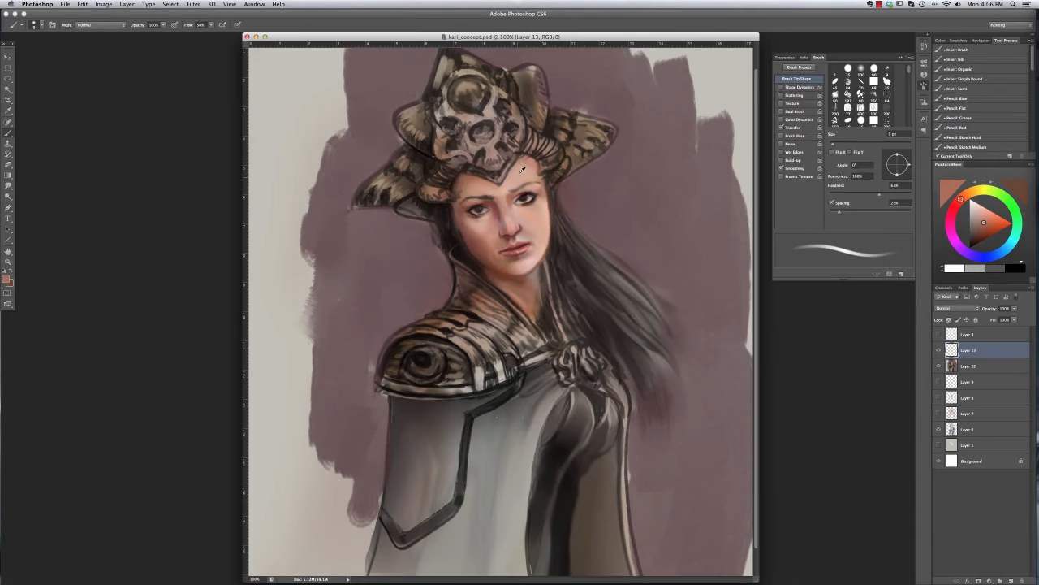
{"action": "left_click", "coordinate": [1012, 580]}
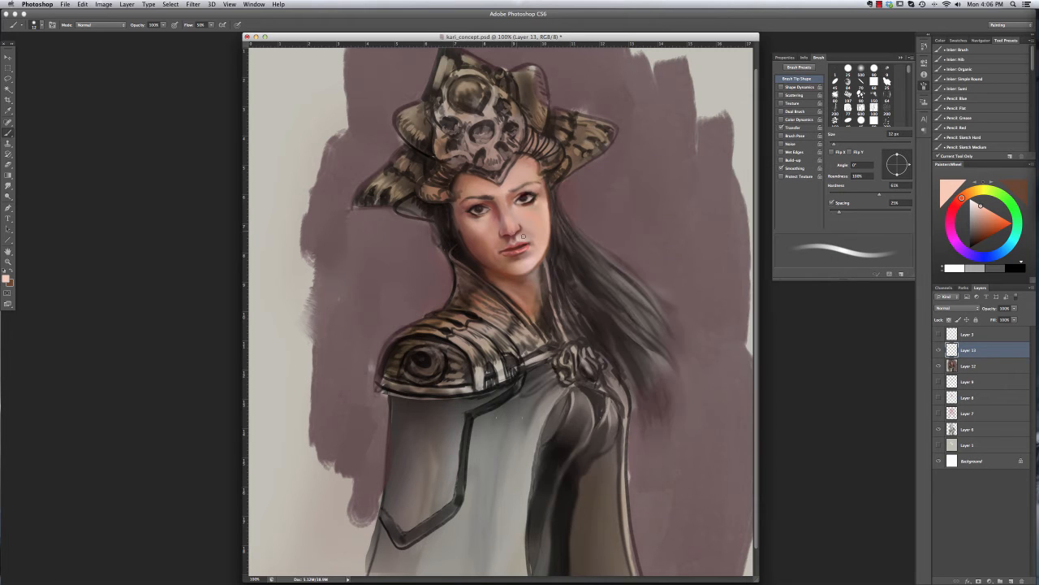
{"action": "key", "text": "bracketright"}
{"action": "key", "text": "bracketright"}
{"action": "mouse_move", "coordinate": [542, 237]}
{"action": "left_mouse_down"}
{"action": "mouse_move", "coordinate": [531, 226]}
{"action": "mouse_move", "coordinate": [539, 233]}
{"action": "mouse_move", "coordinate": [542, 214]}
{"action": "left_mouse_up"}
{"action": "key", "text": "super+z"}
{"action": "key", "text": "alt+super+z"}
{"action": "key", "text": "bracketleft"}
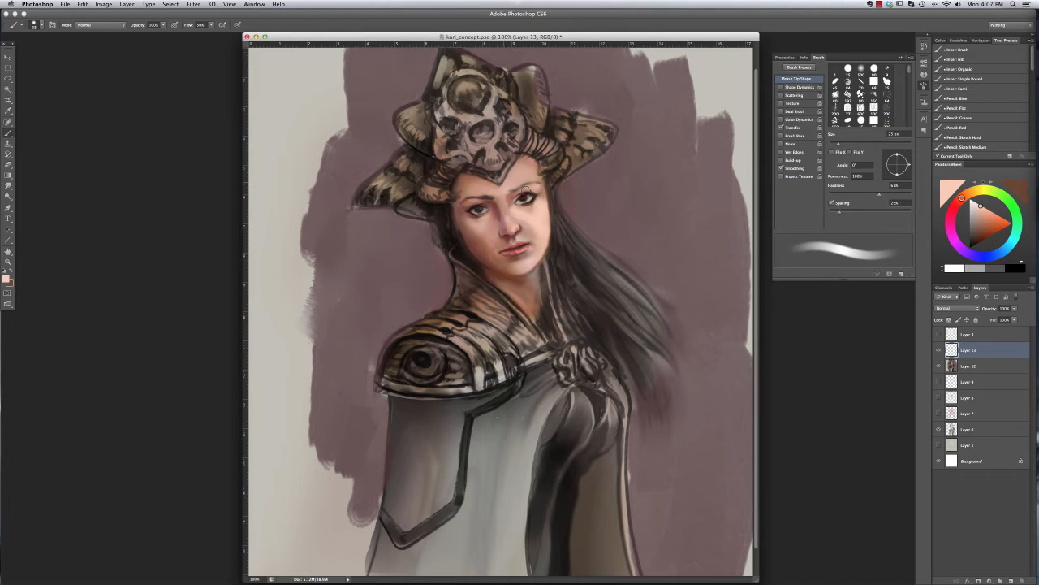
{"action": "key", "text": "bracketleft"}
Step: Blend the new cheek highlights with the Smudge tool at 30 px
{"action": "key", "text": "r"}
{"action": "right_click", "coordinate": [529, 214]}
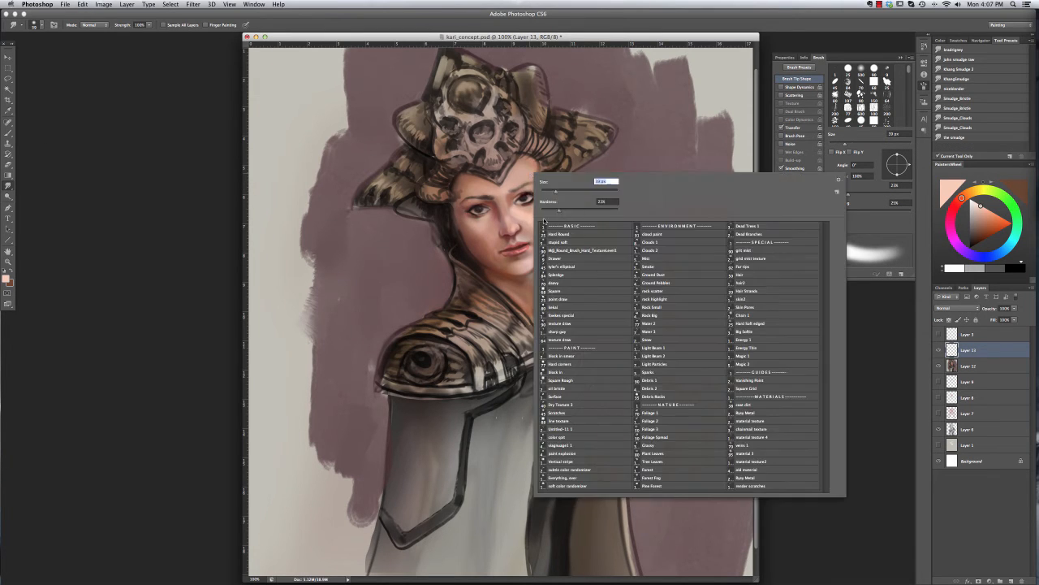
{"action": "left_click", "coordinate": [466, 170]}
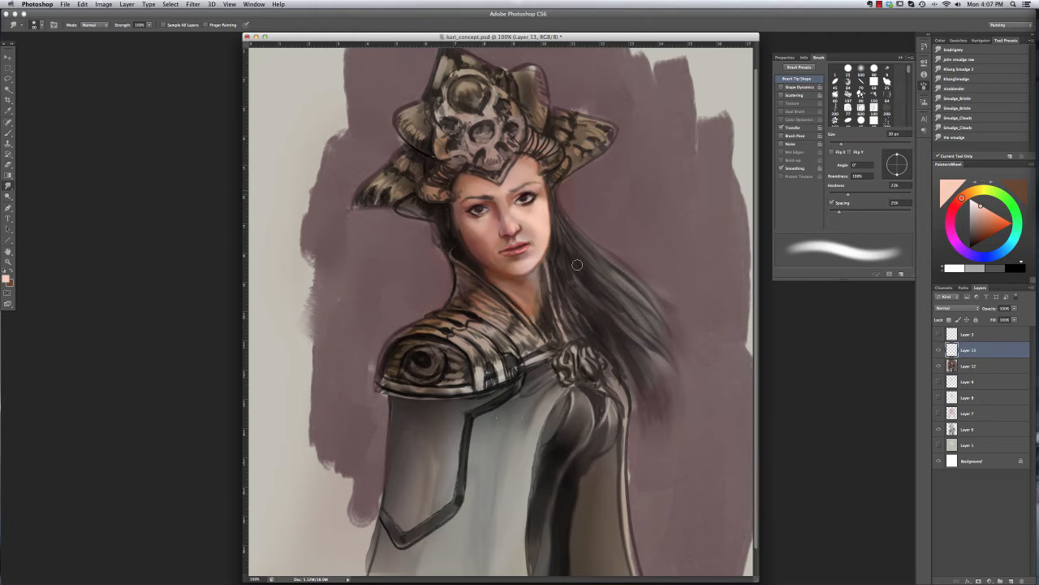
Step: Soften the cheek highlights with a smaller soft Eraser and merge the layer down into Layer 12
{"action": "key", "text": "e"}
{"action": "right_click", "coordinate": [529, 215]}
{"action": "right_click", "coordinate": [573, 200]}
{"action": "left_click_drag", "start_coordinate": [626, 218], "coordinate": [605, 218]}
{"action": "left_click", "coordinate": [546, 211]}
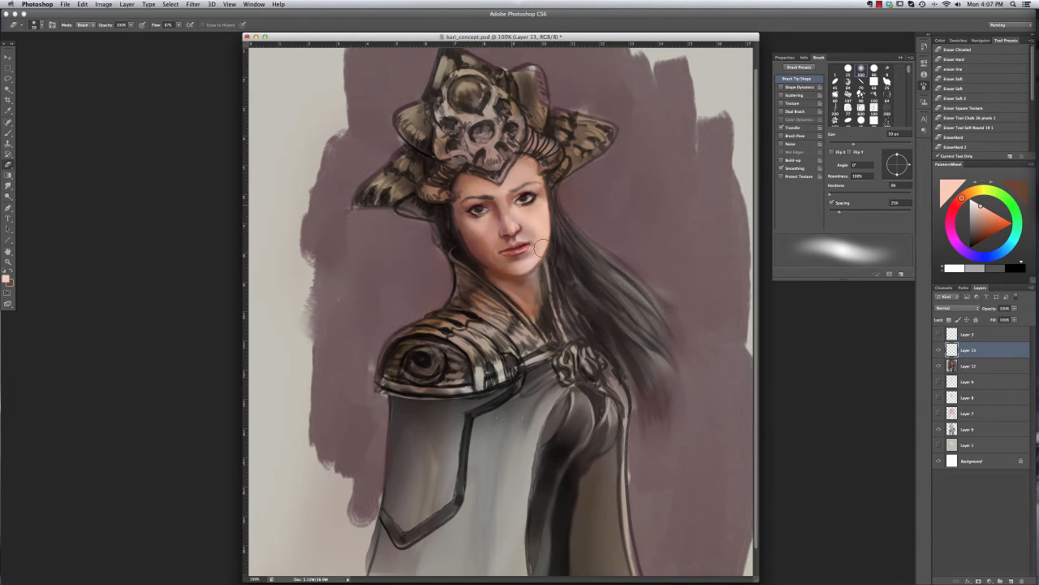
{"action": "key", "text": "super+minus"}
{"action": "key", "text": "super+e"}
{"action": "key", "text": "super+plus"}
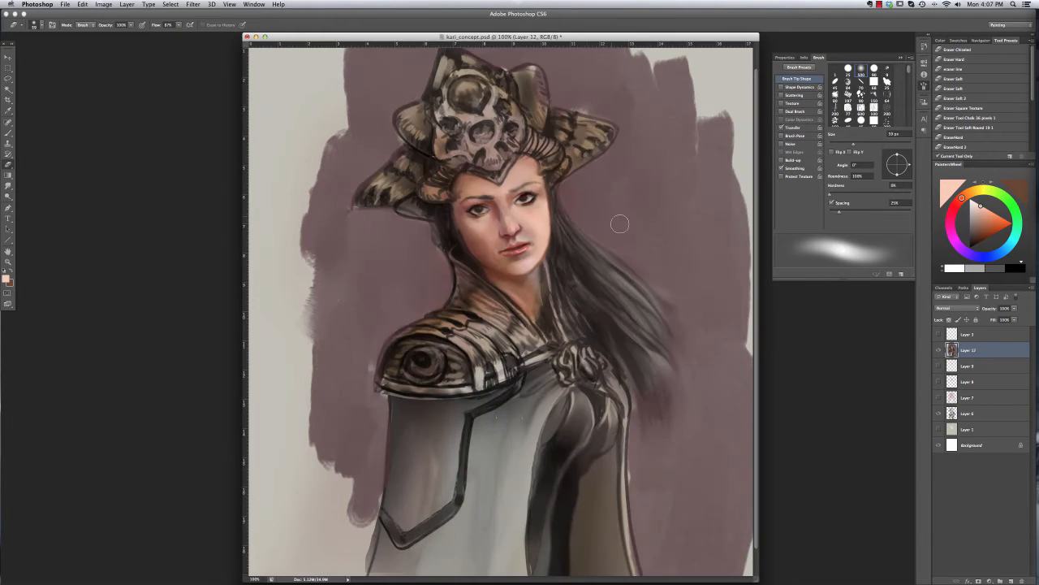
Step: Refine the eye lines with the elliptical brush at 7 px in a sampled dark brown, and save the document
{"action": "right_click", "coordinate": [586, 216]}
{"action": "left_click", "coordinate": [617, 315]}
{"action": "left_click", "coordinate": [622, 315]}
{"action": "key", "text": "Return"}
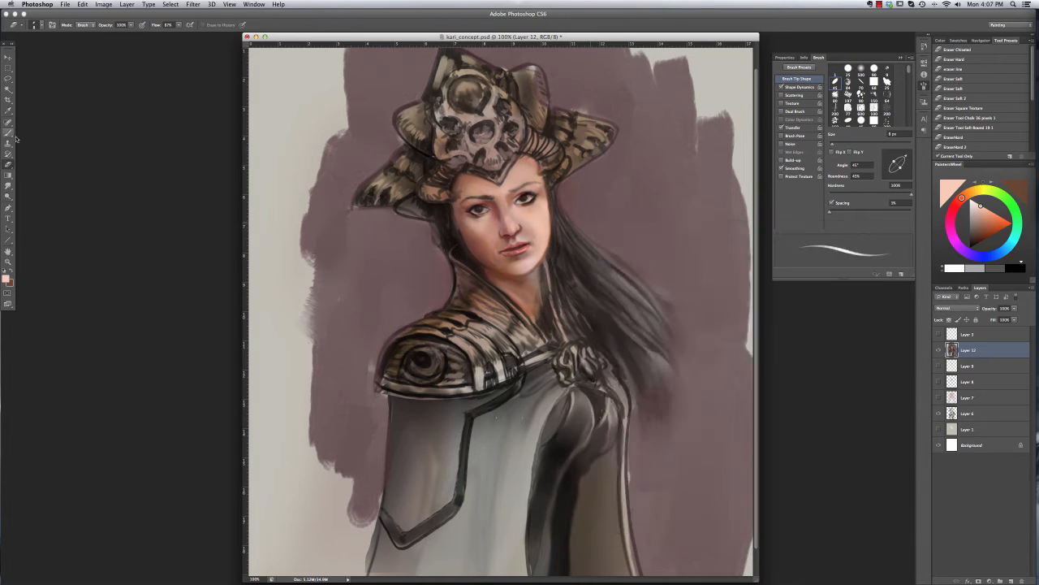
{"action": "key", "text": "b"}
{"action": "right_click", "coordinate": [434, 214]}
{"action": "left_click", "coordinate": [471, 301]}
{"action": "key", "text": "Return"}
{"action": "left_click", "coordinate": [483, 206], "text": "alt"}
{"action": "left_click", "coordinate": [456, 195], "text": "alt"}
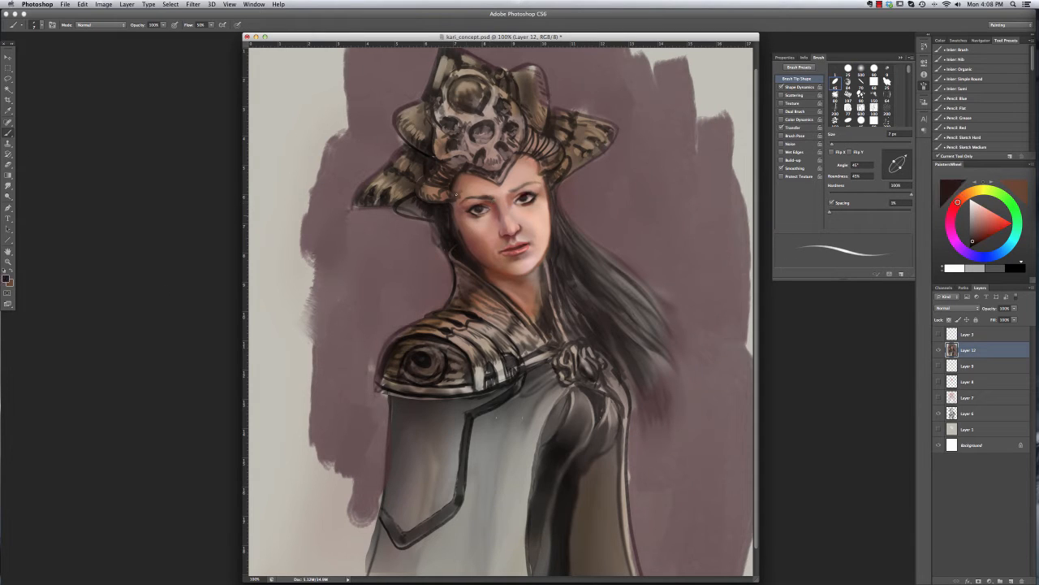
{"action": "key", "text": "super+s"}
Step: Detail both eyes with the 7 px elliptical brush, using dark and skin tones sampled from the face
{"action": "left_click", "coordinate": [479, 210]}
{"action": "left_click", "coordinate": [533, 195], "text": "alt"}
{"action": "left_click", "coordinate": [529, 198], "text": "alt"}
{"action": "left_click", "coordinate": [514, 236], "text": "alt"}
{"action": "left_click", "coordinate": [492, 215], "text": "alt"}
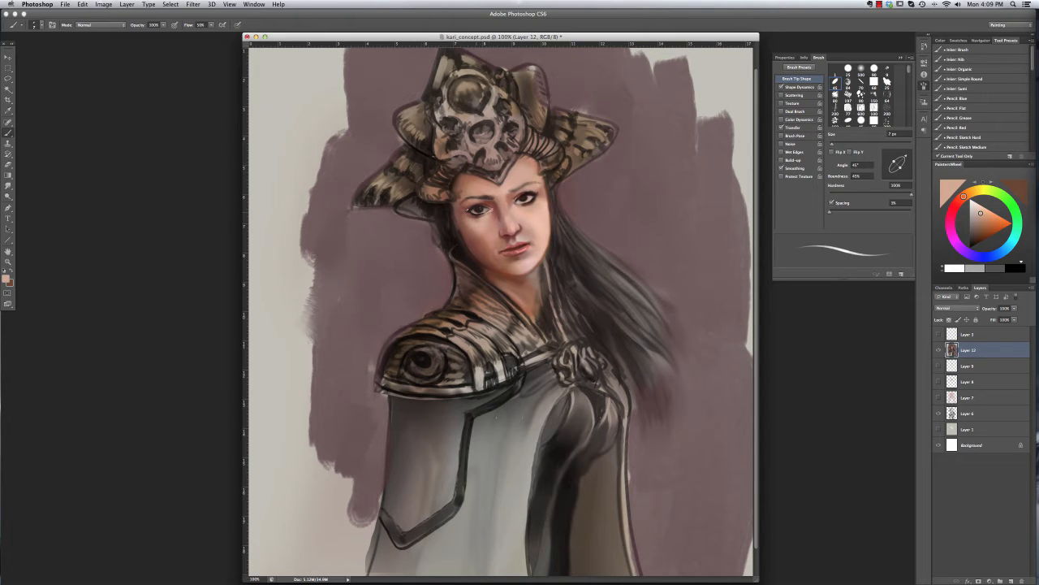
Step: Try a redder skin tone around the eyes and undo the latest strokes
{"action": "left_click", "coordinate": [491, 213], "text": "alt"}
{"action": "left_click", "coordinate": [960, 201]}
{"action": "left_click", "coordinate": [531, 193], "text": "alt"}
{"action": "key", "text": "super+z"}
{"action": "key", "text": "super+z"}
{"action": "key", "text": "super+z"}
Step: Tint the eyes with a dark blue using a small round brush
{"action": "right_click", "coordinate": [510, 238]}
{"action": "left_click", "coordinate": [553, 315]}
{"action": "key", "text": "Return"}
{"action": "left_click", "coordinate": [986, 256]}
{"action": "left_click", "coordinate": [981, 237]}
{"action": "right_click", "coordinate": [465, 186]}
{"action": "left_click", "coordinate": [503, 261]}
{"action": "key", "text": "Return"}
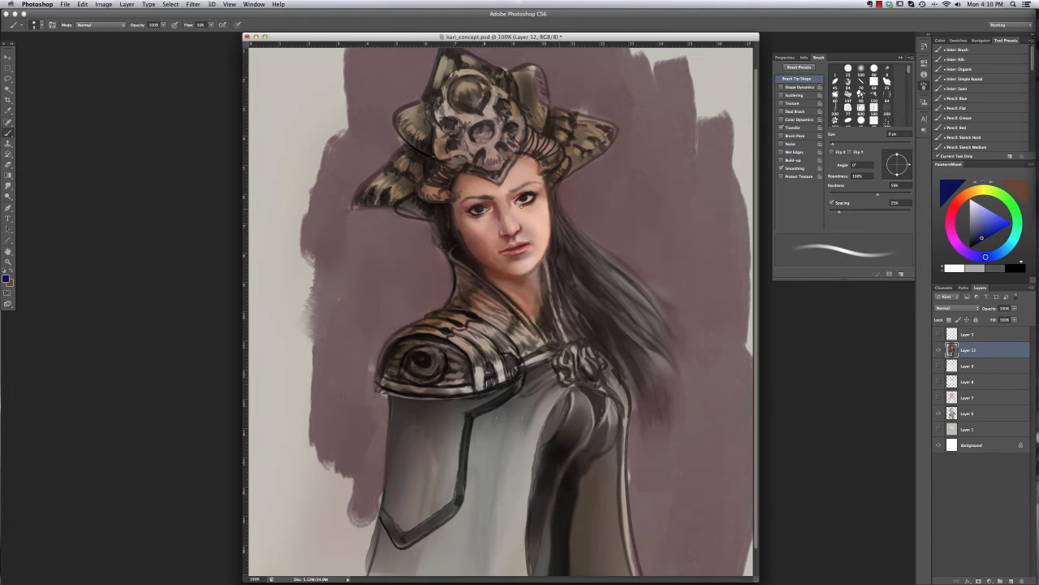
Step: Touch up the irises with a small round brush in tones sampled from the eye area
{"action": "left_click", "coordinate": [522, 206], "text": "alt"}
{"action": "right_click", "coordinate": [477, 162]}
{"action": "left_click", "coordinate": [517, 238]}
{"action": "key", "text": "Return"}
{"action": "left_click", "coordinate": [479, 212], "text": "alt"}
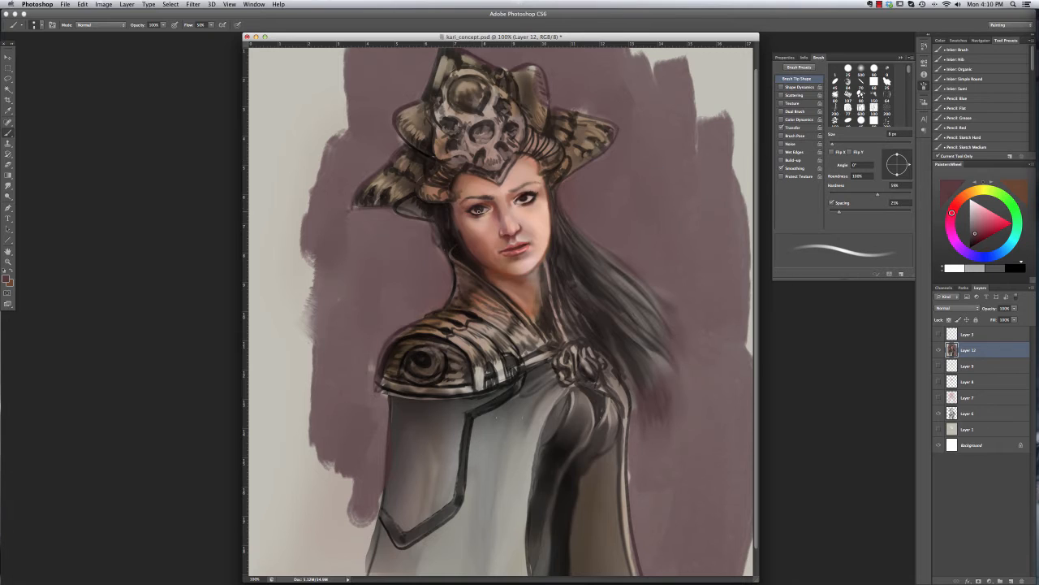
Step: Define the eye outlines in a sampled dark brown with a small round brush hardened to 95%
{"action": "right_click", "coordinate": [528, 174]}
{"action": "left_click", "coordinate": [593, 212]}
{"action": "key", "text": "Return"}
{"action": "left_click", "coordinate": [527, 200], "text": "alt"}
{"action": "right_click", "coordinate": [511, 158]}
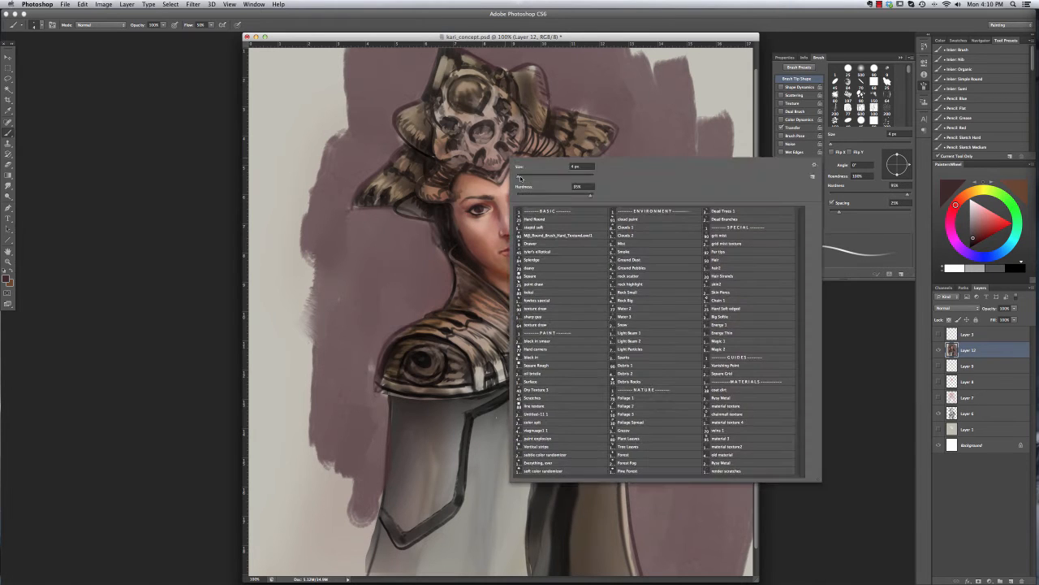
{"action": "left_click", "coordinate": [589, 196]}
{"action": "key", "text": "Return"}
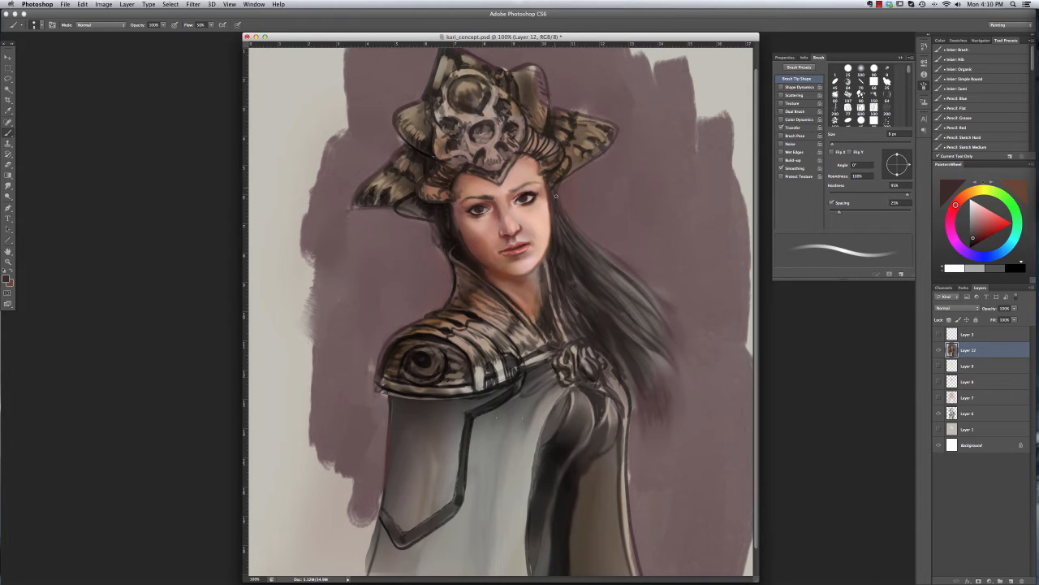
Step: Deepen the darkest parts of the eyes with a 6 px hard brush in sampled black and dark red tones
{"action": "right_click", "coordinate": [557, 187]}
{"action": "left_click", "coordinate": [574, 208]}
{"action": "key", "text": "Return"}
{"action": "left_click", "coordinate": [533, 200], "text": "alt"}
{"action": "left_click", "coordinate": [529, 198], "text": "alt"}
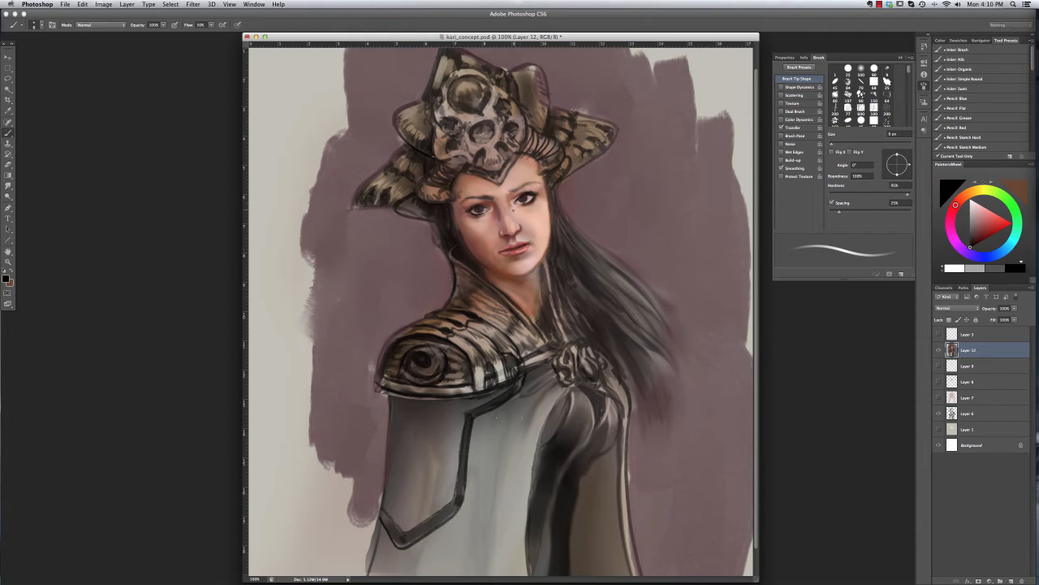
{"action": "left_click", "coordinate": [503, 218], "text": "alt"}
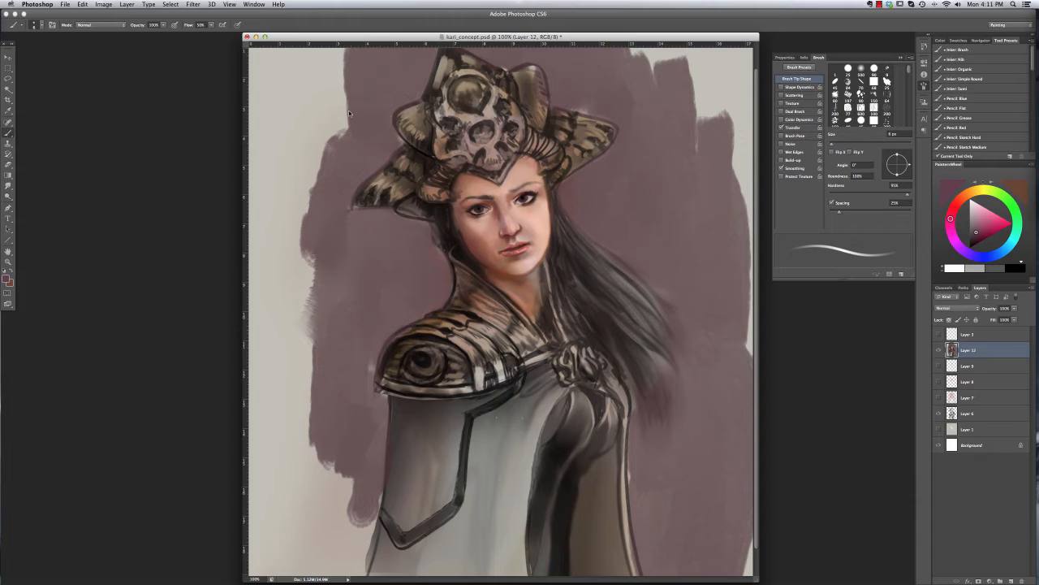
Step: Add small pale yellow highlights to the eyes with a tiny brush in Linear Dodge (Add) mode
{"action": "left_click", "coordinate": [101, 24]}
{"action": "left_click", "coordinate": [96, 97]}
{"action": "left_click", "coordinate": [988, 192]}
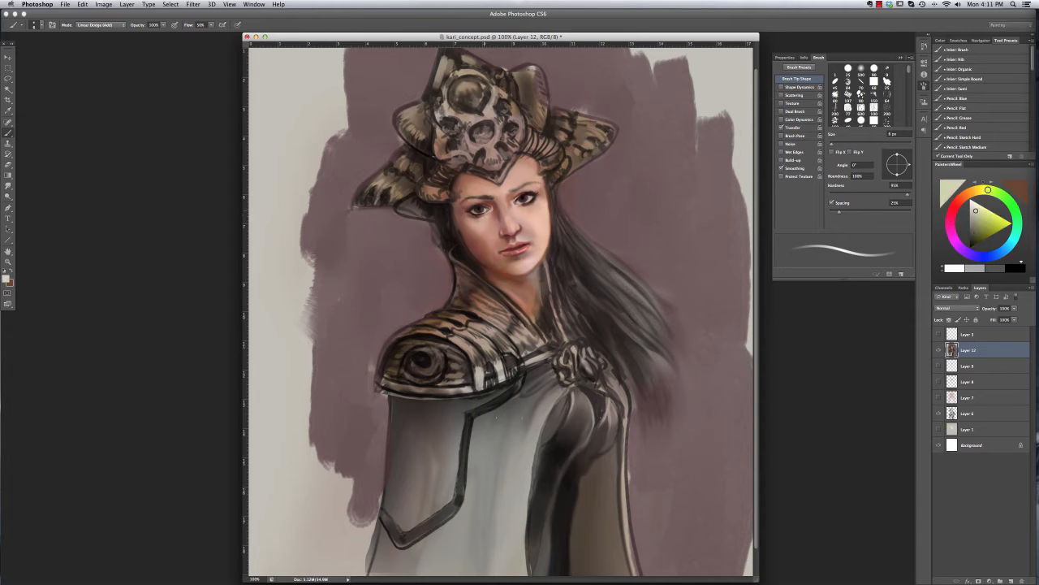
{"action": "right_click", "coordinate": [468, 171]}
{"action": "left_click", "coordinate": [478, 189]}
{"action": "key", "text": "Return"}
{"action": "right_click", "coordinate": [476, 171]}
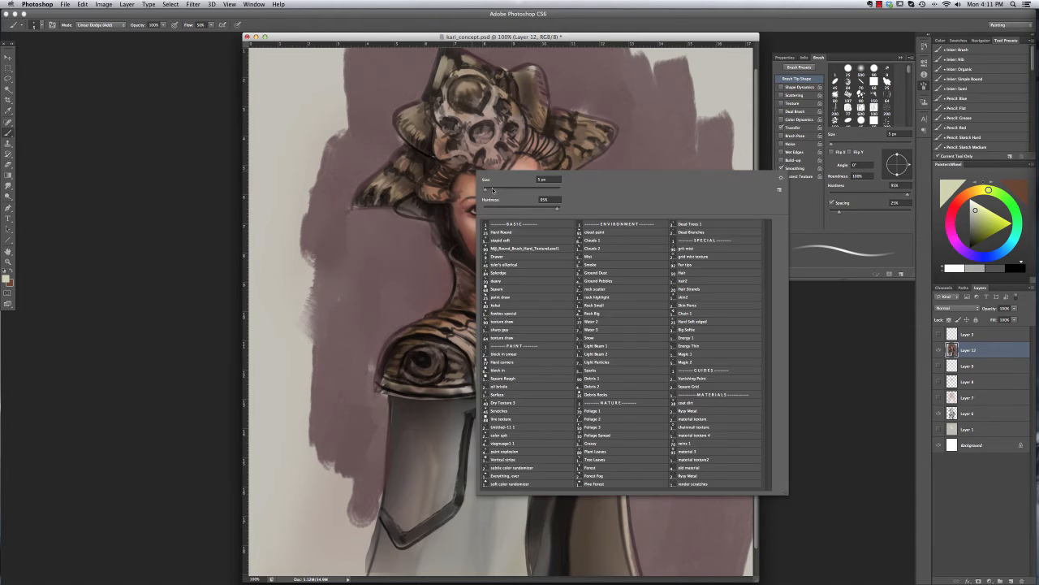
{"action": "left_click", "coordinate": [489, 190]}
{"action": "key", "text": "Return"}
Step: Add softer pale yellow highlights to the face with a 10 px round brush of reduced hardness
{"action": "right_click", "coordinate": [482, 183]}
{"action": "key", "text": "Return"}
{"action": "right_click", "coordinate": [474, 181]}
{"action": "left_click", "coordinate": [510, 217]}
{"action": "key", "text": "Return"}
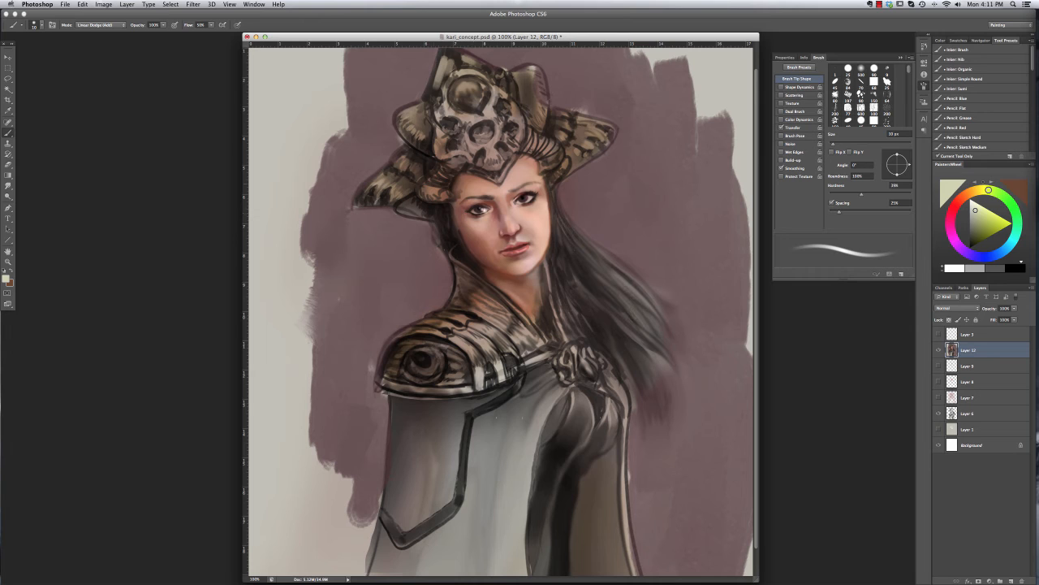
Step: Darken and redden the lips in Multiply mode with a small round brush in a sampled lip colour
{"action": "right_click", "coordinate": [512, 160]}
{"action": "left_click", "coordinate": [522, 179]}
{"action": "left_click", "coordinate": [563, 199]}
{"action": "key", "text": "Return"}
{"action": "left_click", "coordinate": [100, 25]}
{"action": "left_click", "coordinate": [86, 47]}
{"action": "left_click", "coordinate": [516, 251], "text": "alt"}
{"action": "right_click", "coordinate": [539, 211]}
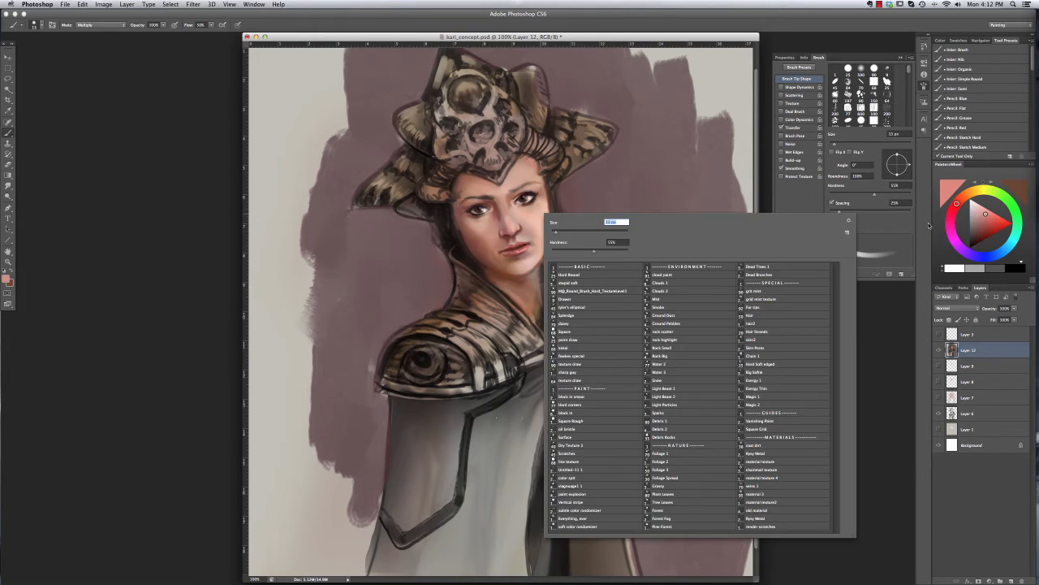
{"action": "left_click", "coordinate": [553, 231]}
{"action": "key", "text": "Return"}
{"action": "key", "text": "super+z"}
{"action": "mouse_move", "coordinate": [505, 254]}
{"action": "left_mouse_down"}
{"action": "mouse_move", "coordinate": [524, 249]}
{"action": "mouse_move", "coordinate": [513, 245]}
{"action": "left_mouse_up"}
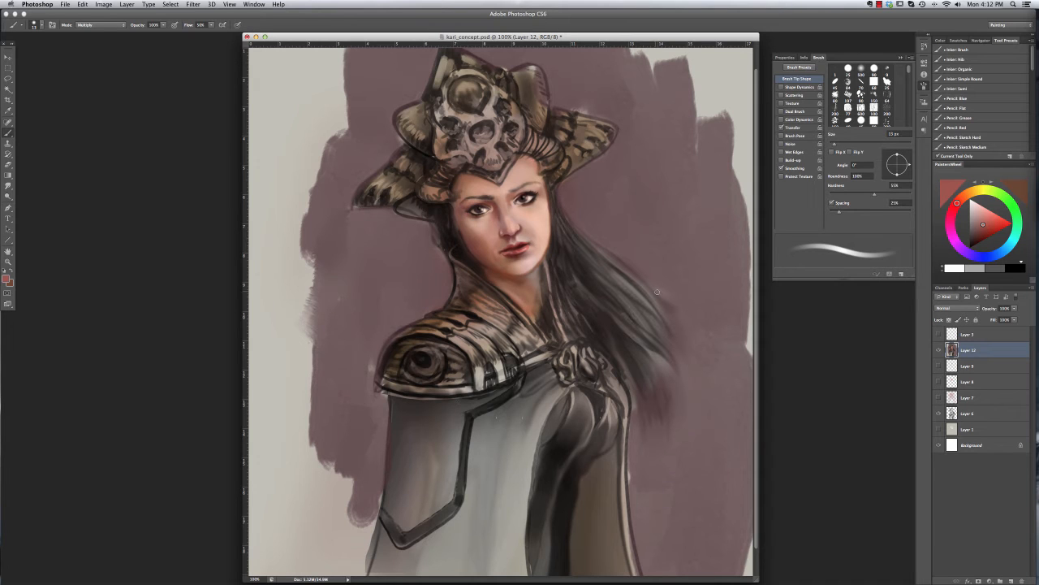
Step: Return the brush to Normal mode and add a new layer above Layer 12
{"action": "right_click", "coordinate": [522, 236]}
{"action": "left_click", "coordinate": [537, 254]}
{"action": "left_click", "coordinate": [99, 25]}
{"action": "left_click", "coordinate": [85, 8]}
{"action": "left_click", "coordinate": [1011, 581]}
Step: Texture the skin on the face and neck with the Skin Pores brush in sampled skin tones
{"action": "right_click", "coordinate": [544, 258]}
{"action": "left_click", "coordinate": [576, 345]}
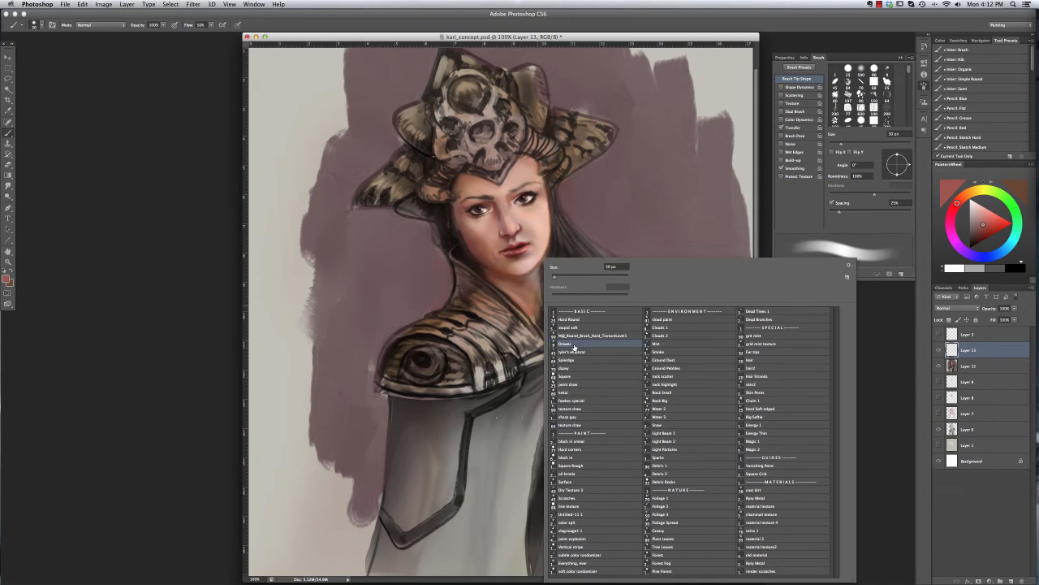
{"action": "left_click", "coordinate": [760, 392]}
{"action": "key", "text": "Return"}
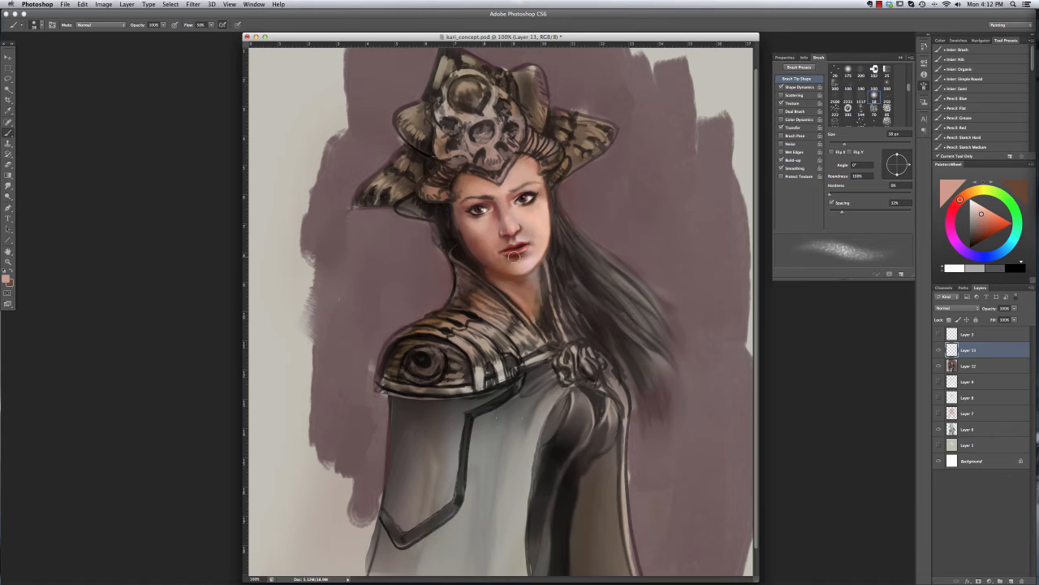
{"action": "left_click", "coordinate": [540, 239], "text": "alt"}
{"action": "left_click", "coordinate": [508, 182], "text": "alt"}
{"action": "left_click_drag", "start_coordinate": [532, 285], "coordinate": [535, 308]}
Step: Add finer speckled skin texture to the cheek with a 45 px textured brush in sampled pink
{"action": "right_click", "coordinate": [483, 244]}
{"action": "left_click", "coordinate": [802, 392]}
{"action": "key", "text": "Return"}
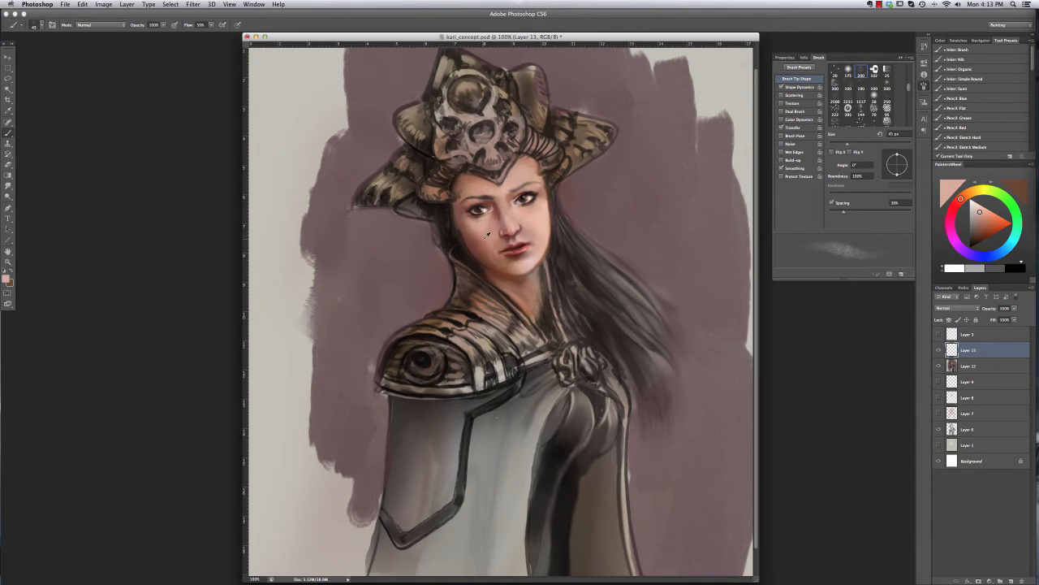
{"action": "left_click", "coordinate": [479, 233], "text": "alt"}
Step: Reinforce the eyebrow with the small elliptical brush in dark brown
{"action": "right_click", "coordinate": [493, 177]}
{"action": "left_click", "coordinate": [519, 267]}
{"action": "key", "text": "Return"}
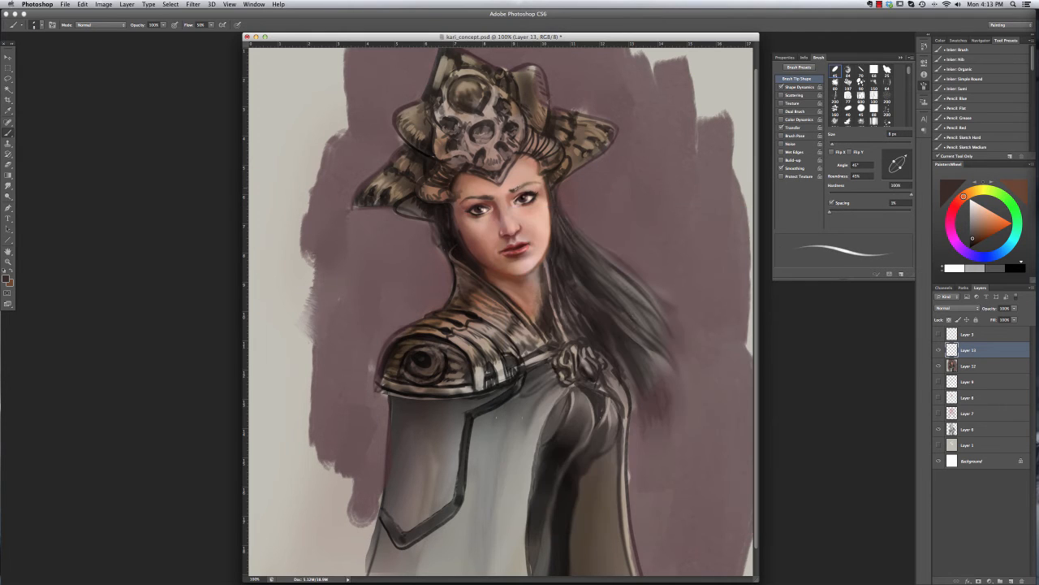
{"action": "left_click_drag", "start_coordinate": [469, 199], "coordinate": [492, 194]}
Step: Try a light pink highlight beside the mouth with the Hard Round brush and undo the strokes
{"action": "right_click", "coordinate": [498, 265]}
{"action": "left_click", "coordinate": [538, 327]}
{"action": "left_click_drag", "start_coordinate": [531, 275], "coordinate": [523, 274]}
{"action": "key", "text": "Return"}
{"action": "left_click", "coordinate": [538, 251], "text": "alt"}
{"action": "key", "text": "super+z"}
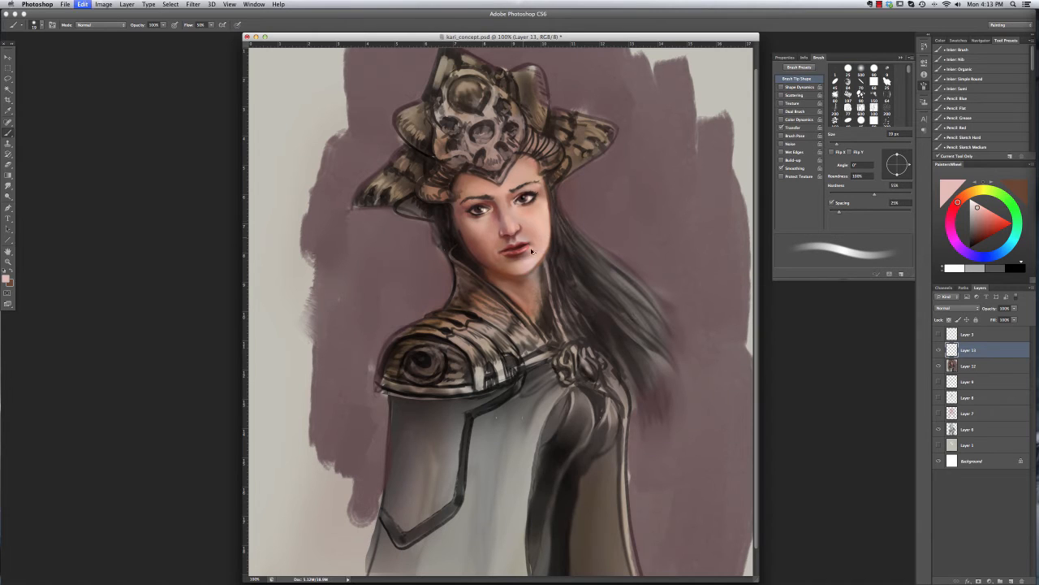
{"action": "key", "text": "alt+super+z"}
Step: Retouch the skin around the mouth and cheek with an 11 px round brush in sampled skin tones
{"action": "right_click", "coordinate": [577, 224]}
{"action": "left_click_drag", "start_coordinate": [599, 231], "coordinate": [595, 231]}
{"action": "key", "text": "Return"}
{"action": "left_click", "coordinate": [526, 234], "text": "alt"}
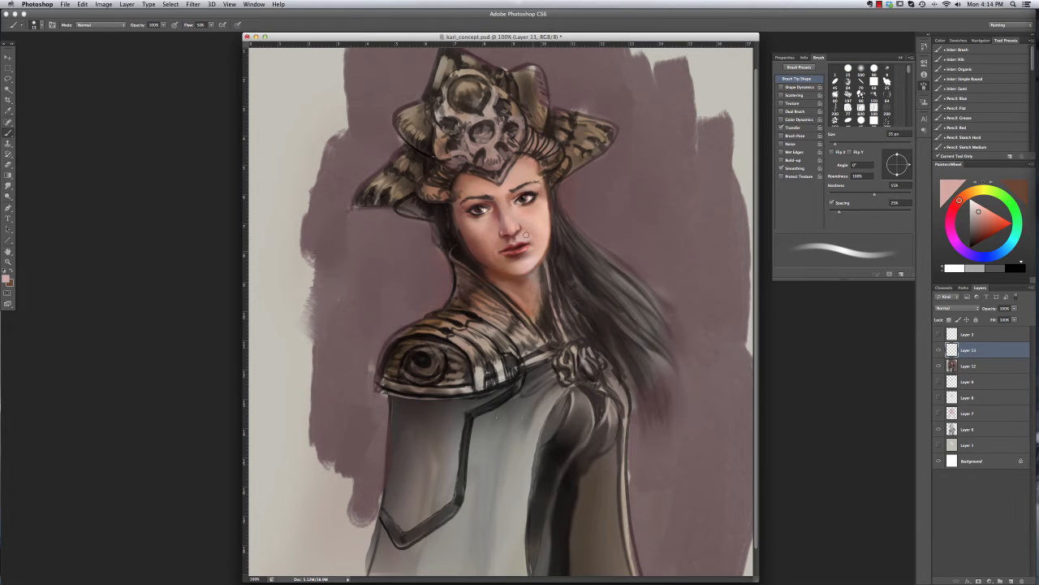
{"action": "left_click", "coordinate": [543, 203], "text": "alt"}
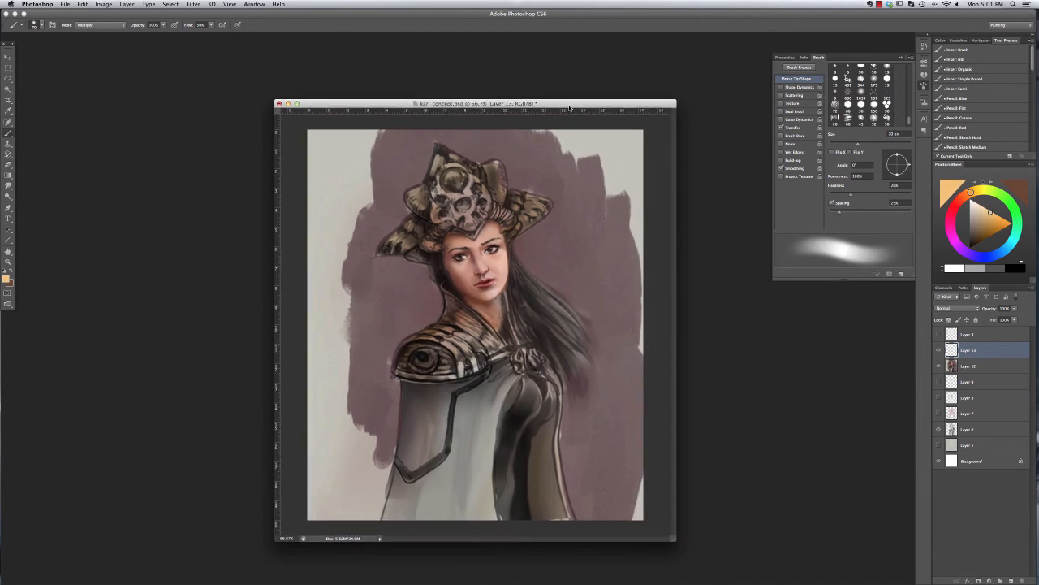
Step: Try an orange Multiply wash over the face and headdress with a 172 px soft brush, and discard it
{"action": "left_click_drag", "start_coordinate": [570, 107], "coordinate": [568, 106]}
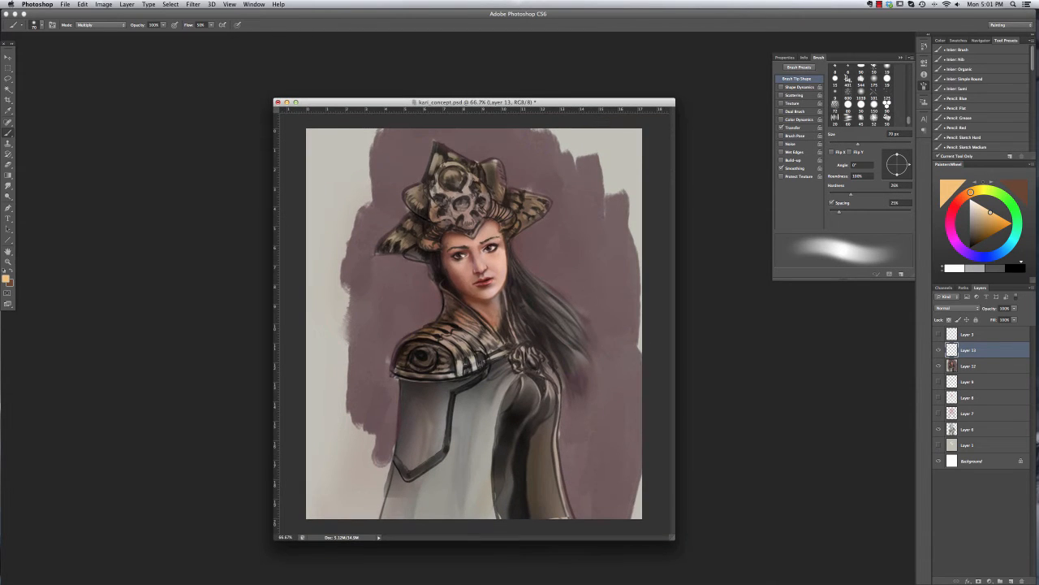
{"action": "left_click", "coordinate": [490, 280], "text": "alt"}
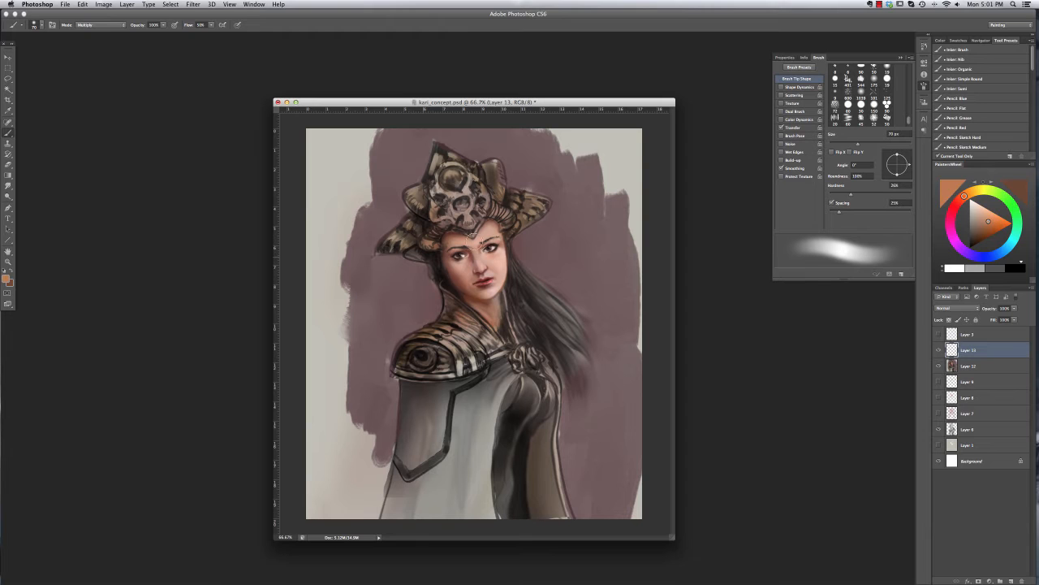
{"action": "right_click", "coordinate": [503, 235]}
{"action": "left_click_drag", "start_coordinate": [615, 256], "coordinate": [718, 256]}
{"action": "left_click_drag", "start_coordinate": [495, 231], "coordinate": [492, 318]}
{"action": "left_click_drag", "start_coordinate": [457, 240], "coordinate": [460, 333]}
{"action": "left_click", "coordinate": [957, 309]}
{"action": "left_click", "coordinate": [951, 328]}
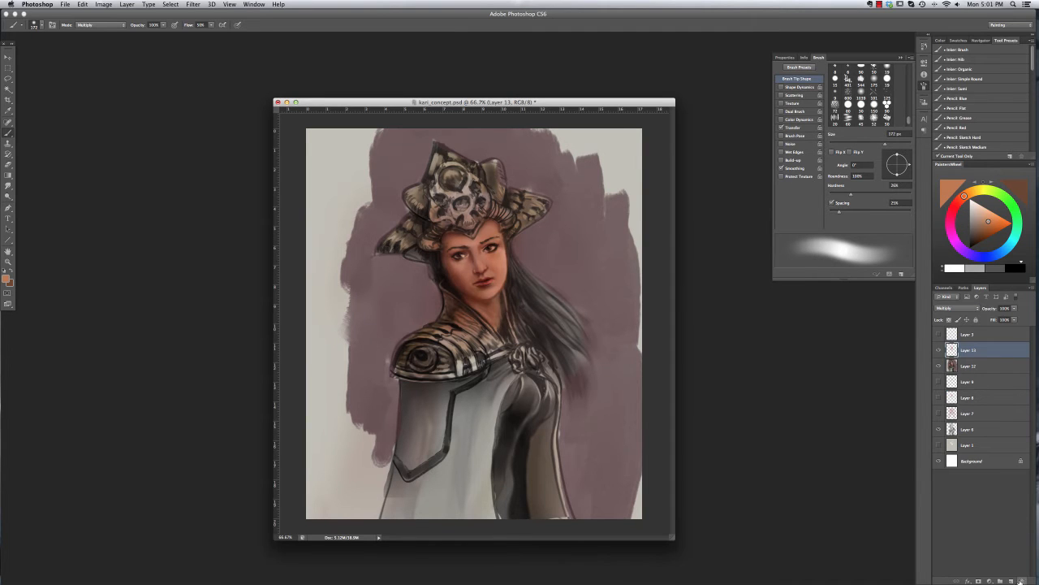
{"action": "key", "text": "super+b"}
{"action": "key", "text": "Return"}
{"action": "key", "text": "super+e"}
Step: On a new layer, wash pale green over the figure with a 321 px soft brush and set the layer to Multiply
{"action": "left_click", "coordinate": [1011, 580]}
{"action": "left_click", "coordinate": [414, 194], "text": "alt"}
{"action": "right_click", "coordinate": [444, 168]}
{"action": "left_click_drag", "start_coordinate": [659, 190], "coordinate": [698, 189]}
{"action": "mouse_move", "coordinate": [412, 195]}
{"action": "left_mouse_down"}
{"action": "mouse_move", "coordinate": [404, 357]}
{"action": "mouse_move", "coordinate": [504, 438]}
{"action": "mouse_move", "coordinate": [434, 447]}
{"action": "left_mouse_up"}
{"action": "left_click", "coordinate": [960, 308]}
{"action": "left_click", "coordinate": [965, 328]}
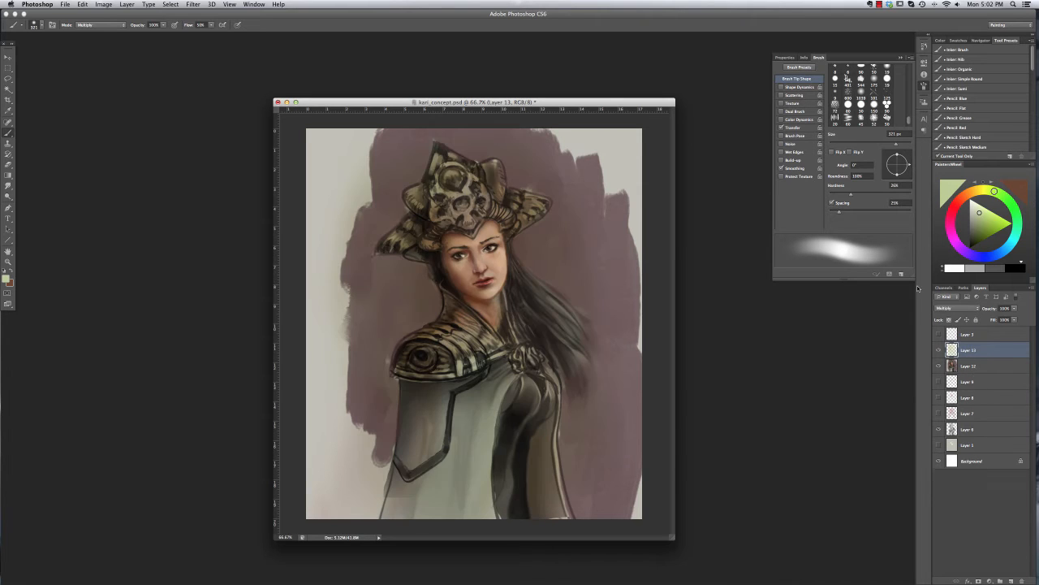
Step: Compare the painting with and without the green wash, and lower that layer's opacity
{"action": "left_click", "coordinate": [940, 350]}
{"action": "left_click", "coordinate": [940, 350]}
{"action": "left_click_drag", "start_coordinate": [1014, 309], "coordinate": [1004, 327]}
Step: On a new layer, lasso the face and brush a sampled pale skin tone over it with a 97 px soft brush
{"action": "left_click", "coordinate": [1010, 581]}
{"action": "left_click", "coordinate": [483, 296], "text": "alt"}
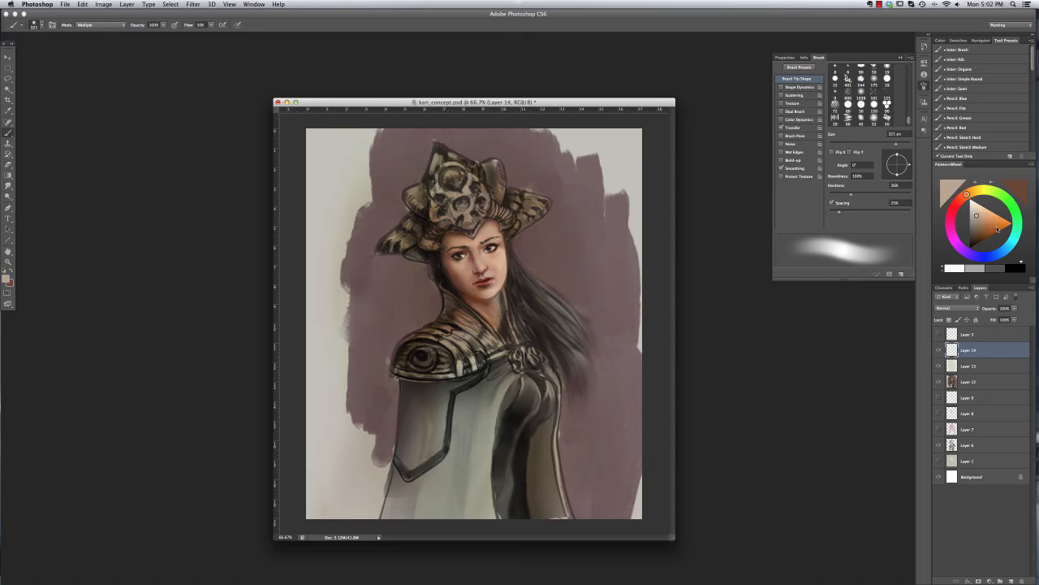
{"action": "left_click", "coordinate": [491, 262], "text": "alt"}
{"action": "right_click", "coordinate": [501, 258]}
{"action": "key", "text": "Escape"}
{"action": "key", "text": "l"}
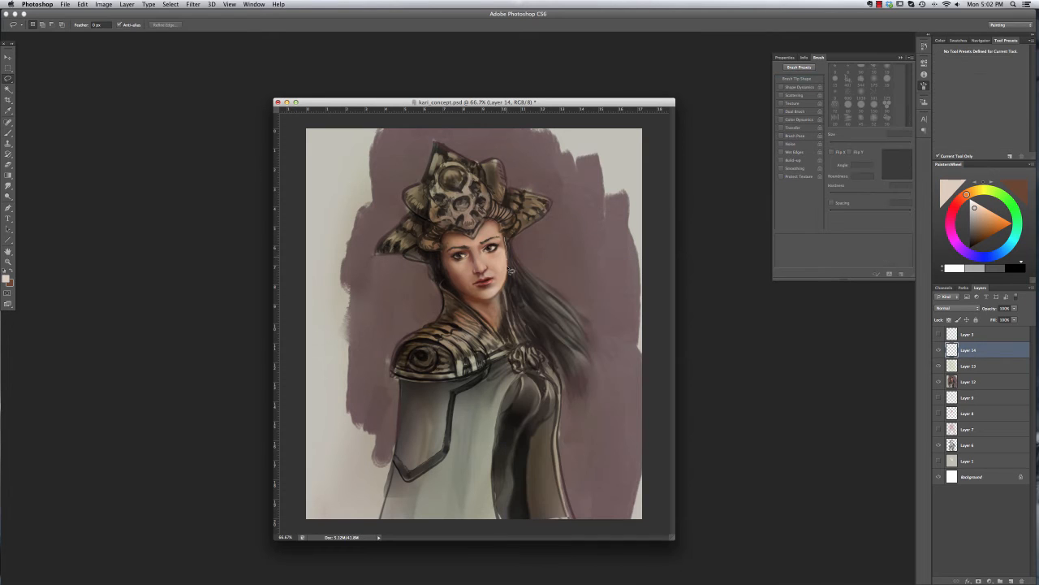
{"action": "mouse_move", "coordinate": [511, 270]}
{"action": "left_mouse_down"}
{"action": "mouse_move", "coordinate": [437, 244]}
{"action": "mouse_move", "coordinate": [502, 233]}
{"action": "left_mouse_up"}
{"action": "key", "text": "b"}
{"action": "mouse_move", "coordinate": [511, 296]}
{"action": "left_mouse_down"}
{"action": "mouse_move", "coordinate": [473, 254]}
{"action": "mouse_move", "coordinate": [482, 297]}
{"action": "left_mouse_up"}
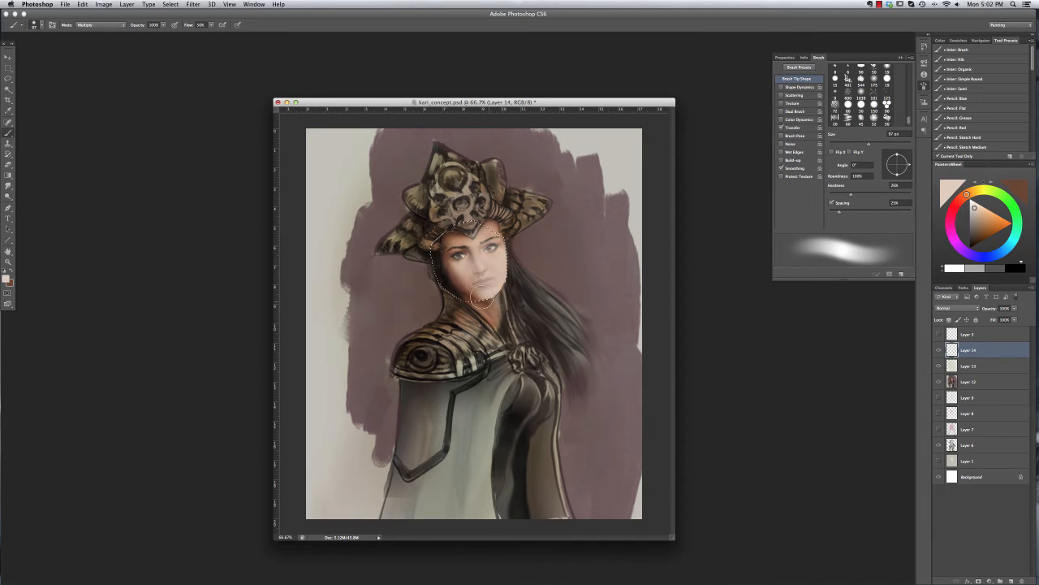
Step: Try Overlay on the pale face layer, settle on Linear Light blending, and lower the layer's opacity
{"action": "left_click", "coordinate": [957, 308]}
{"action": "left_click", "coordinate": [962, 368]}
{"action": "key", "text": "Down"}
{"action": "key", "text": "Down"}
{"action": "left_click", "coordinate": [956, 308]}
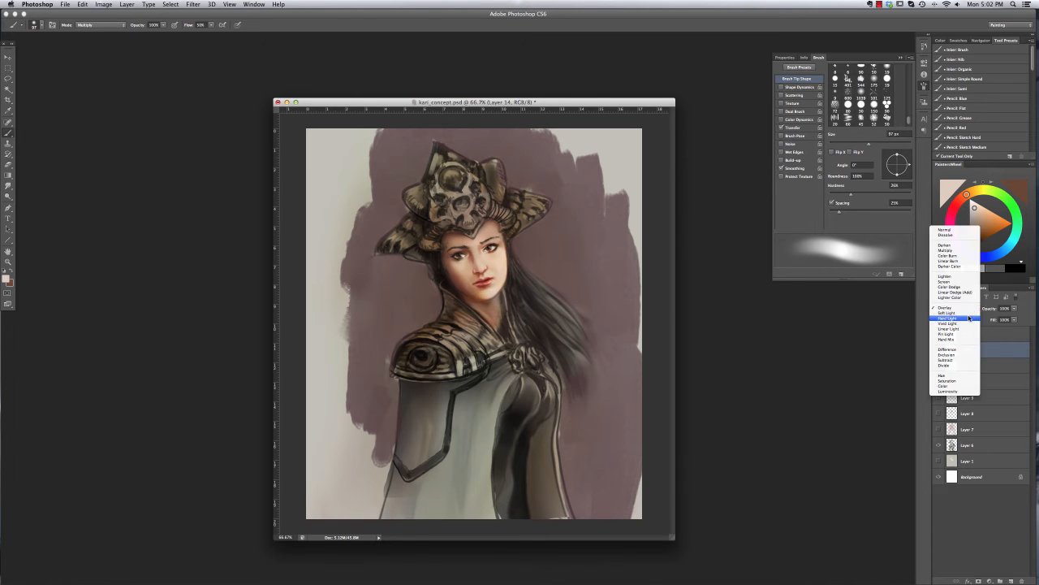
{"action": "left_click", "coordinate": [963, 334]}
{"action": "left_click", "coordinate": [1014, 309]}
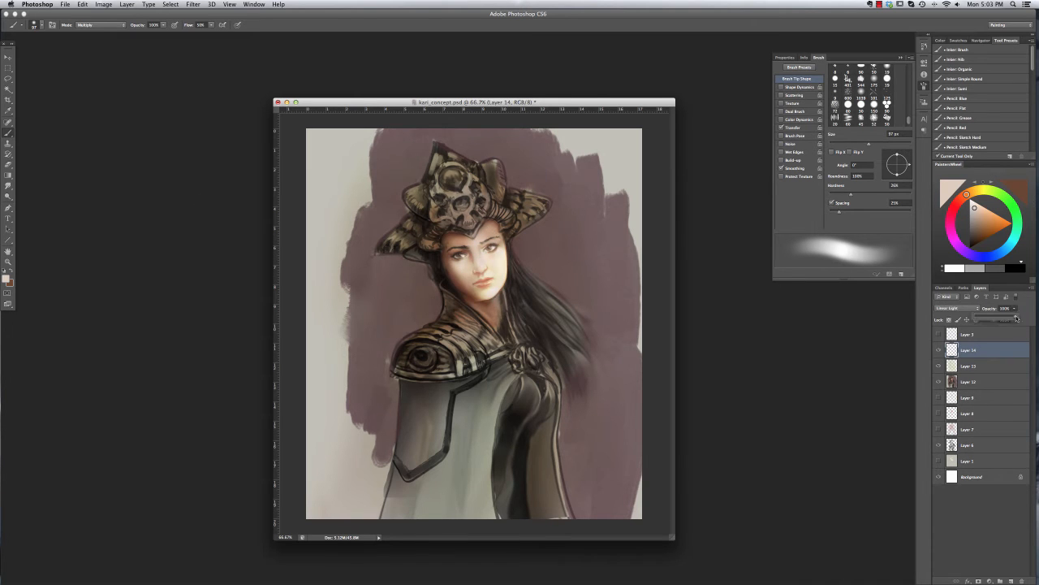
{"action": "left_click_drag", "start_coordinate": [1016, 318], "coordinate": [999, 318]}
Step: Soften the pale face highlights with the Smudge tool at 25 px and a soft eraser at 40 px
{"action": "key", "text": "r"}
{"action": "right_click", "coordinate": [548, 292]}
{"action": "left_click", "coordinate": [573, 319]}
{"action": "left_click", "coordinate": [596, 296]}
{"action": "key", "text": "Return"}
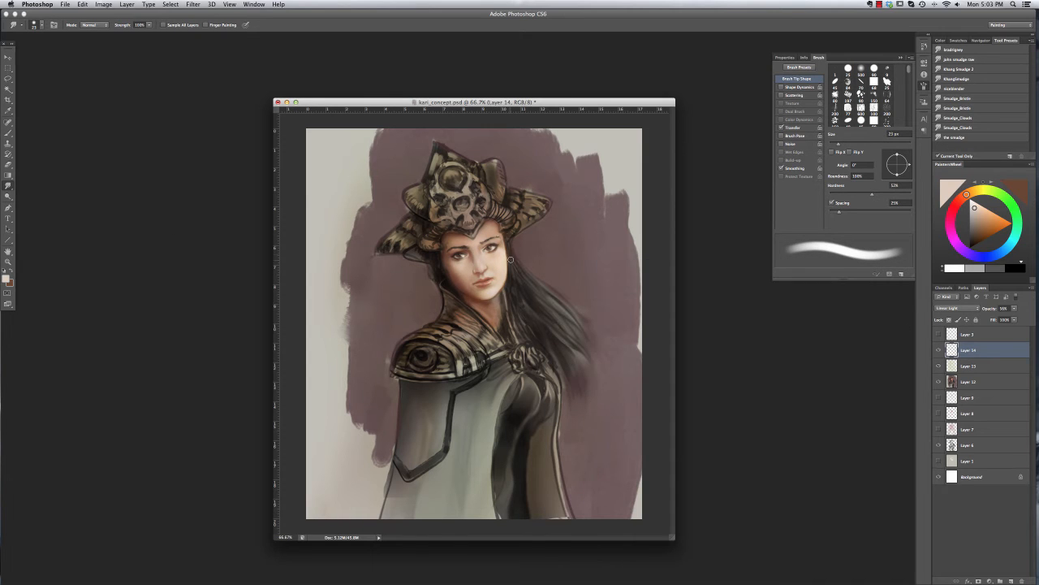
{"action": "left_click", "coordinate": [8, 164]}
{"action": "right_click", "coordinate": [547, 268]}
{"action": "left_click", "coordinate": [573, 311]}
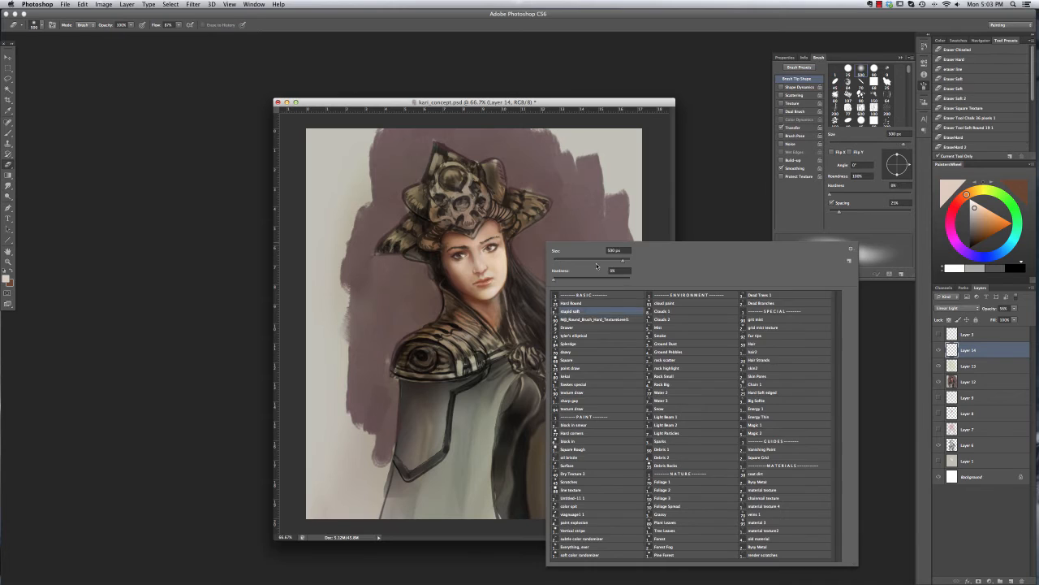
{"action": "left_click", "coordinate": [591, 281]}
{"action": "key", "text": "Return"}
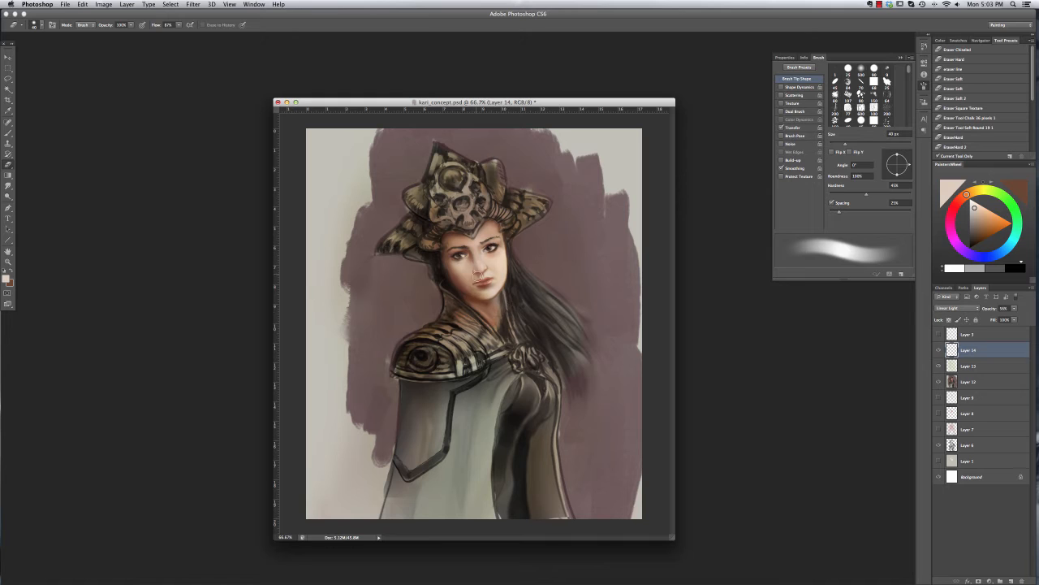
Step: Refine the face highlights with a 23 px eraser and undo the last two changes
{"action": "right_click", "coordinate": [486, 271]}
{"action": "left_click", "coordinate": [509, 264]}
{"action": "left_click", "coordinate": [515, 280]}
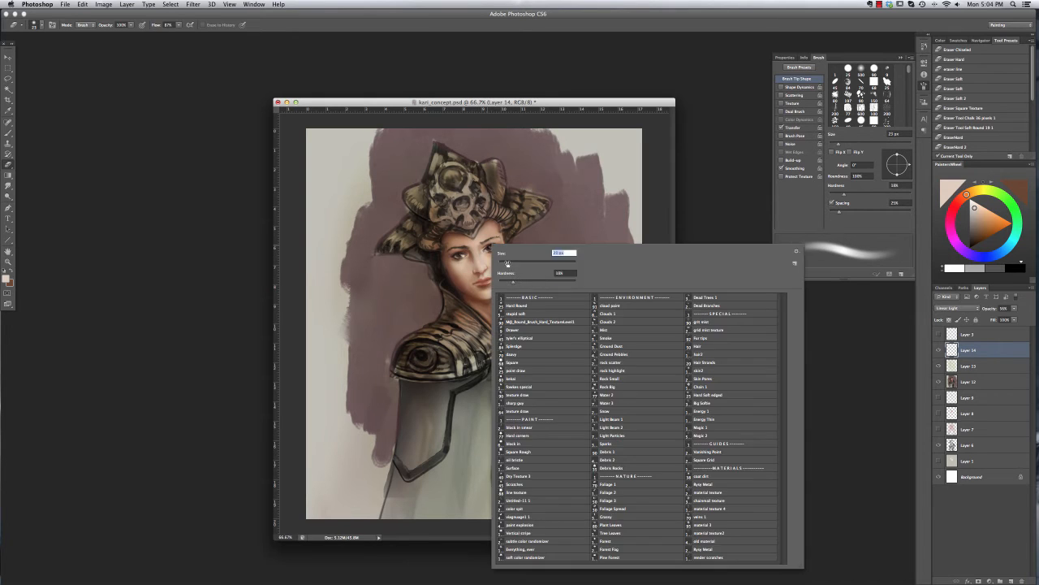
{"action": "key", "text": "Return"}
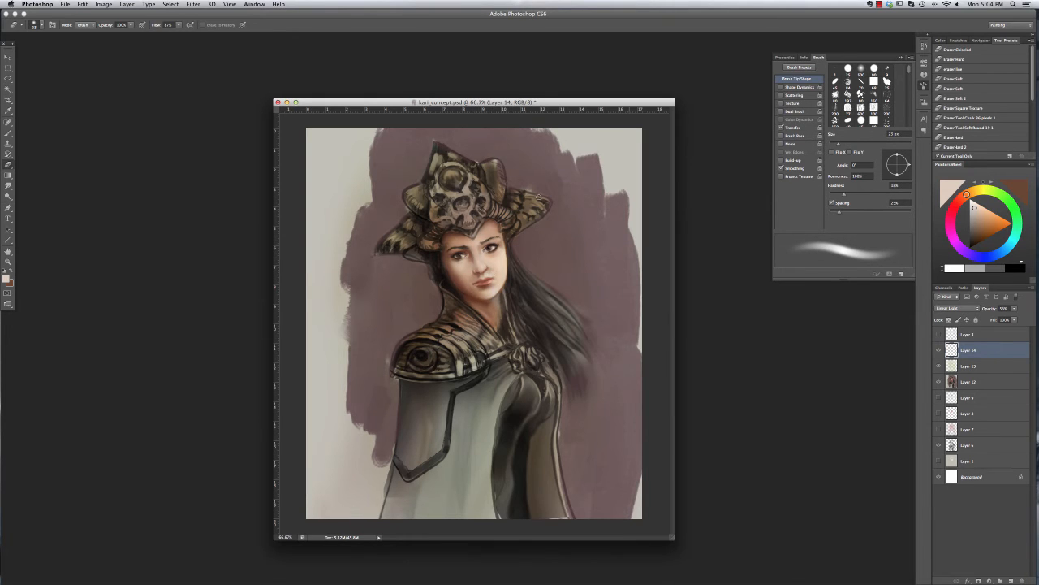
{"action": "key", "text": "super+z"}
{"action": "key", "text": "super+z"}
Step: Compare the face with and without the highlight layer, adjust its opacity, and merge it with the two painting layers below
{"action": "left_click", "coordinate": [939, 350]}
{"action": "left_click", "coordinate": [939, 350]}
{"action": "left_click", "coordinate": [1015, 309]}
{"action": "left_click", "coordinate": [1012, 381], "text": "shift"}
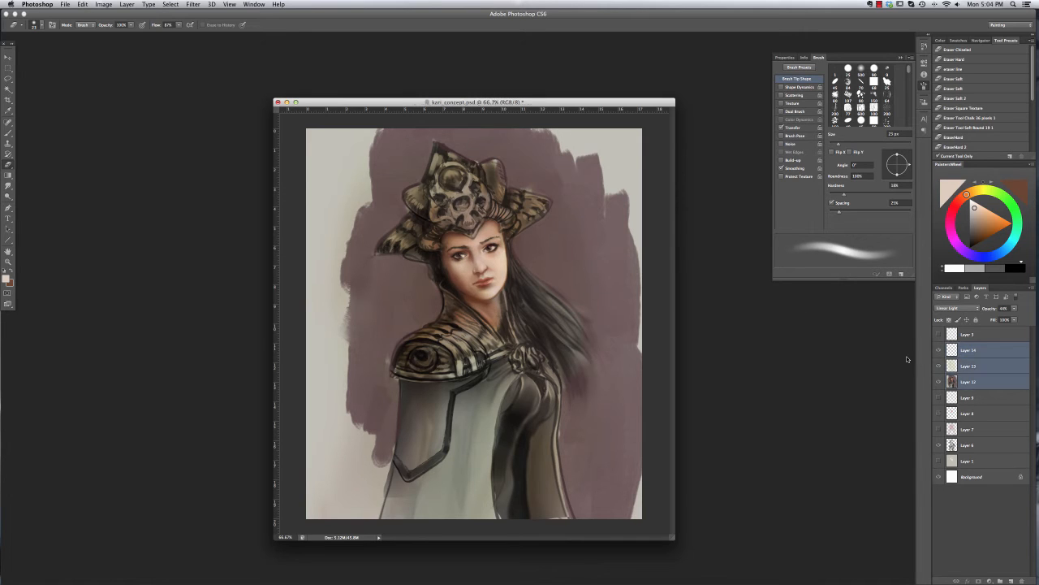
{"action": "key", "text": "super+e"}
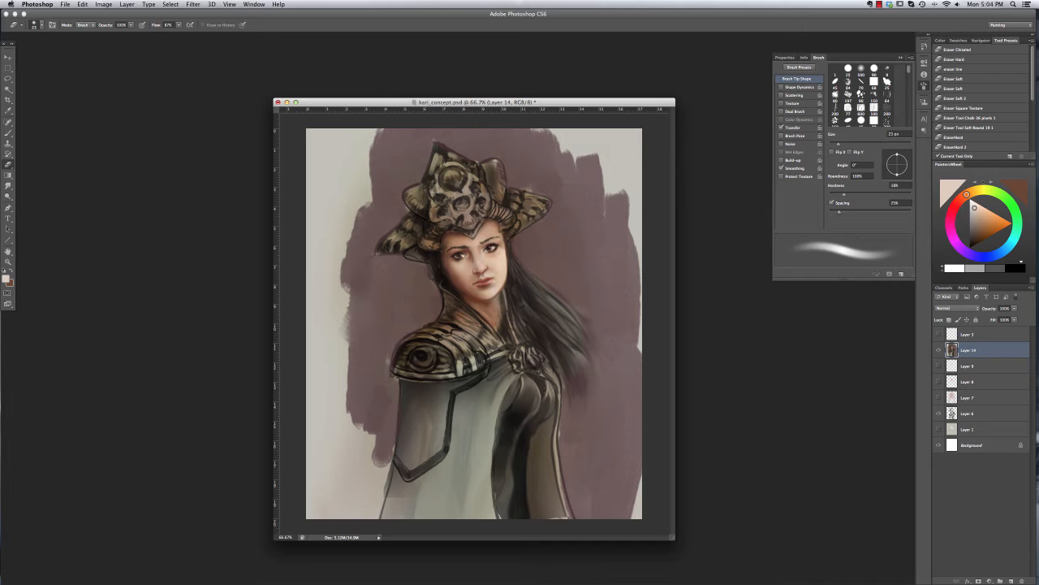
Step: Paint sampled near-black strands through the hair beside the face with a 21 px Flat Blunt bristle brush
{"action": "key", "text": "b"}
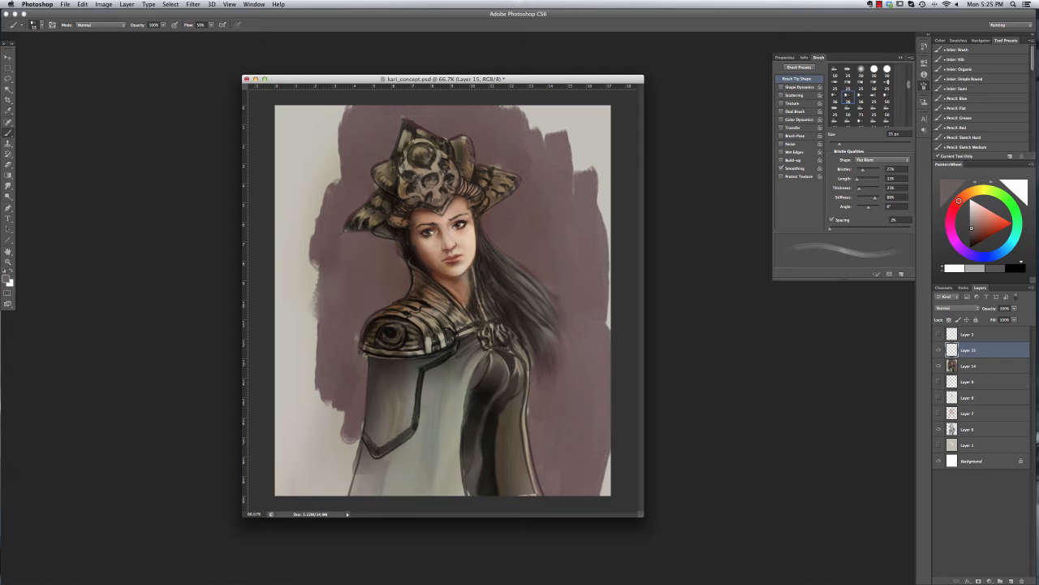
{"action": "left_click", "coordinate": [480, 243], "text": "alt"}
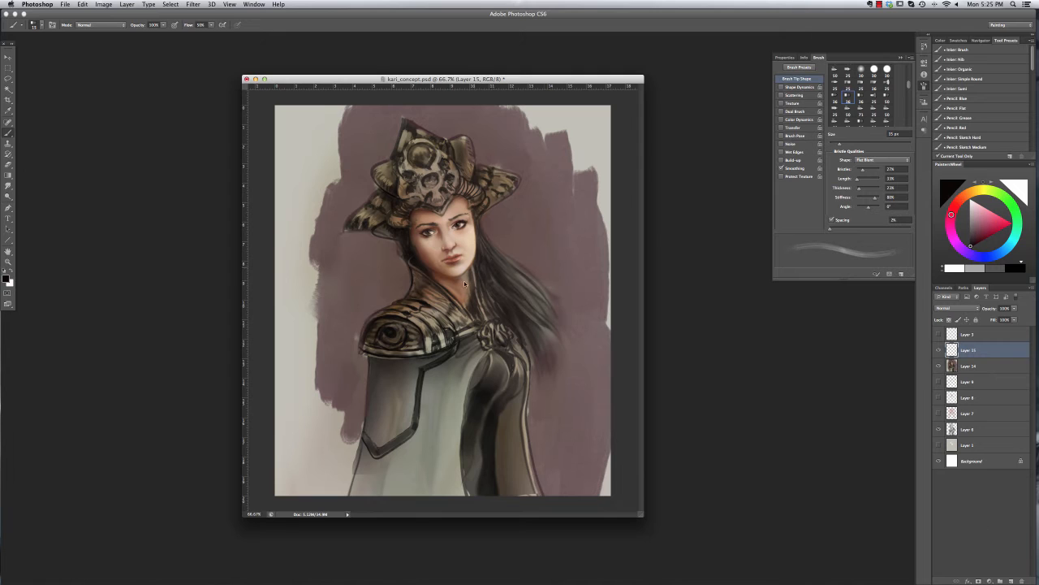
{"action": "right_click", "coordinate": [496, 220]}
{"action": "mouse_move", "coordinate": [476, 221]}
{"action": "left_mouse_down"}
{"action": "mouse_move", "coordinate": [489, 293]}
{"action": "mouse_move", "coordinate": [517, 277]}
{"action": "left_mouse_up"}
{"action": "key", "text": "super+z"}
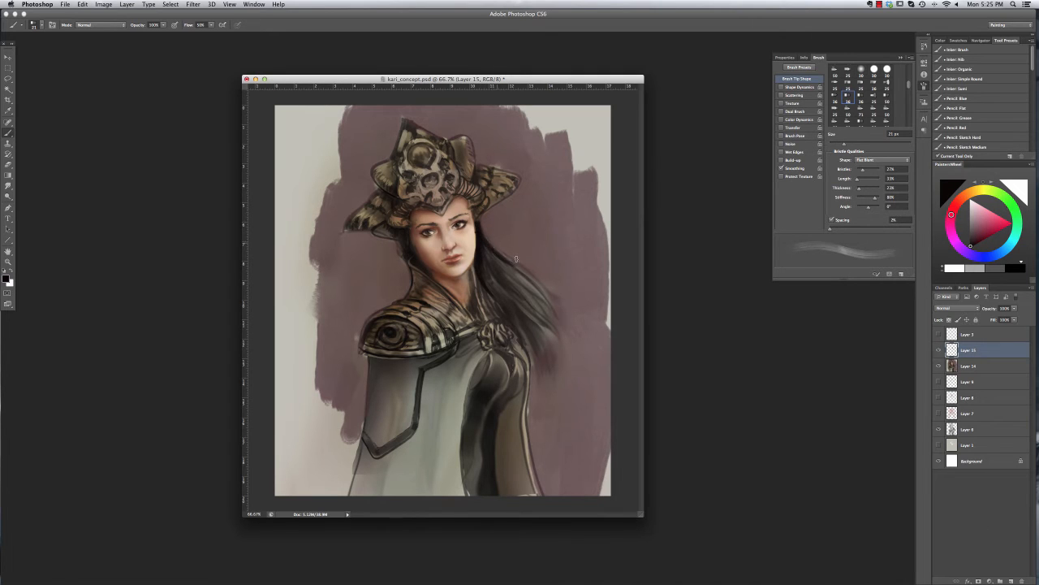
{"action": "left_click_drag", "start_coordinate": [489, 238], "coordinate": [551, 297]}
{"action": "key", "text": "super+z"}
{"action": "left_click_drag", "start_coordinate": [403, 234], "coordinate": [407, 249]}
{"action": "key", "text": "super+z"}
{"action": "left_click_drag", "start_coordinate": [493, 246], "coordinate": [543, 294]}
{"action": "mouse_move", "coordinate": [485, 247]}
{"action": "left_mouse_down"}
{"action": "mouse_move", "coordinate": [529, 307]}
{"action": "mouse_move", "coordinate": [524, 294]}
{"action": "left_mouse_up"}
{"action": "left_click", "coordinate": [542, 297], "text": "alt"}
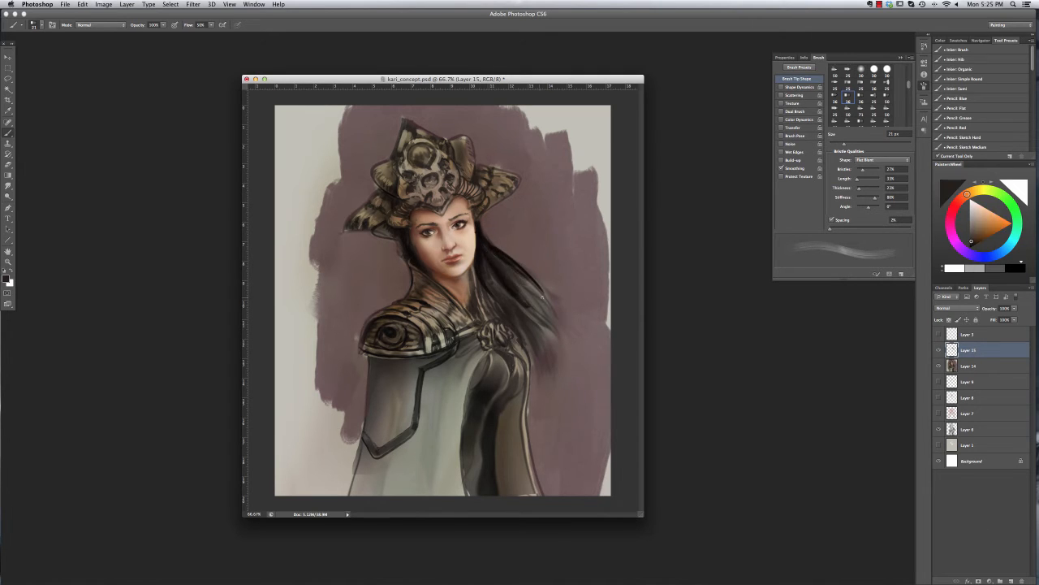
{"action": "left_click", "coordinate": [484, 241], "text": "alt"}
{"action": "mouse_move", "coordinate": [486, 253]}
{"action": "left_mouse_down"}
{"action": "mouse_move", "coordinate": [500, 297]}
{"action": "mouse_move", "coordinate": [541, 308]}
{"action": "left_mouse_up"}
Step: Switch to a 25 px Flat Angle bristle brush and paint loose dark strands down the hair and beside the far cheek
{"action": "right_click", "coordinate": [519, 301]}
{"action": "right_click", "coordinate": [504, 285]}
{"action": "left_click", "coordinate": [712, 364]}
{"action": "key", "text": "Return"}
{"action": "key", "text": "bracketleft"}
{"action": "key", "text": "bracketleft"}
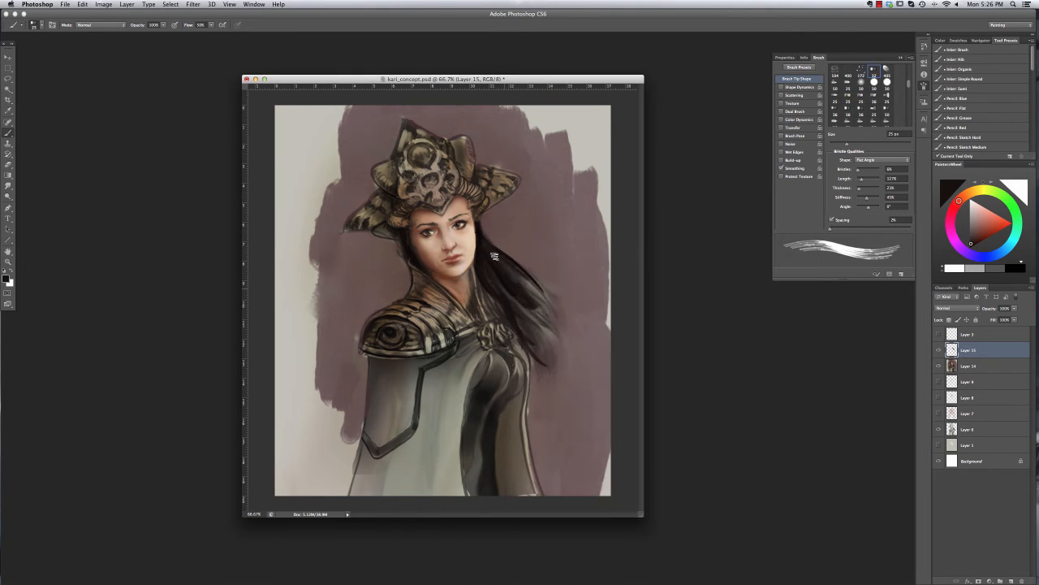
{"action": "key", "text": "super+z"}
{"action": "left_click_drag", "start_coordinate": [494, 256], "coordinate": [545, 314]}
{"action": "mouse_move", "coordinate": [467, 211]}
{"action": "left_mouse_down"}
{"action": "mouse_move", "coordinate": [512, 240]}
{"action": "mouse_move", "coordinate": [482, 216]}
{"action": "mouse_move", "coordinate": [531, 265]}
{"action": "mouse_move", "coordinate": [557, 326]}
{"action": "left_mouse_up"}
{"action": "key", "text": "super+z"}
{"action": "mouse_move", "coordinate": [524, 306]}
{"action": "left_mouse_down"}
{"action": "mouse_move", "coordinate": [560, 330]}
{"action": "mouse_move", "coordinate": [554, 346]}
{"action": "left_mouse_up"}
{"action": "left_click_drag", "start_coordinate": [397, 237], "coordinate": [409, 267]}
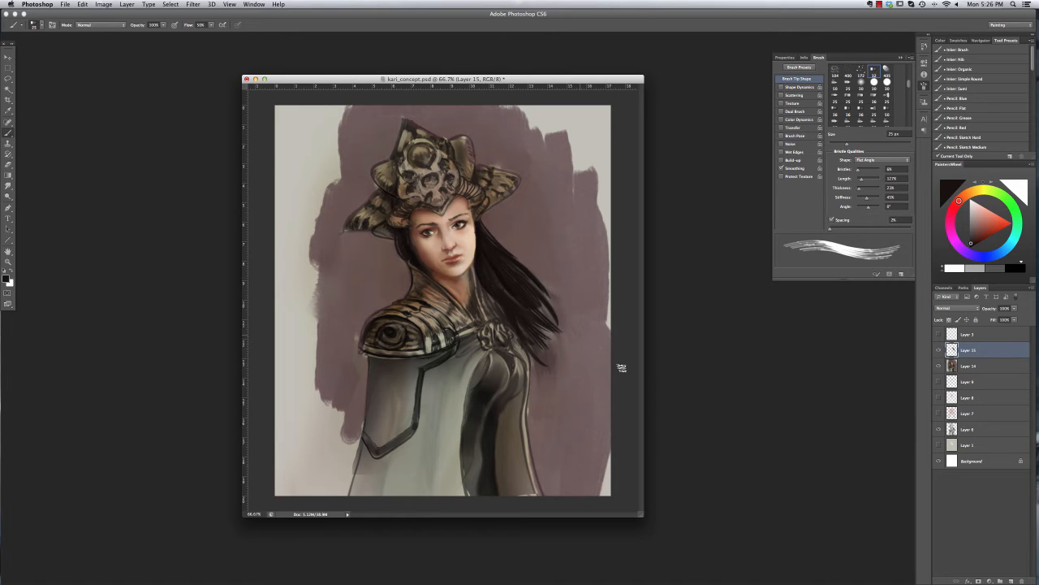
Step: Smudge the trailing ends of the hair outward with a 20 px Erodible Square tip
{"action": "key", "text": "r"}
{"action": "right_click", "coordinate": [570, 327]}
{"action": "left_click", "coordinate": [782, 380]}
{"action": "key", "text": "bracketleft"}
{"action": "key", "text": "Return"}
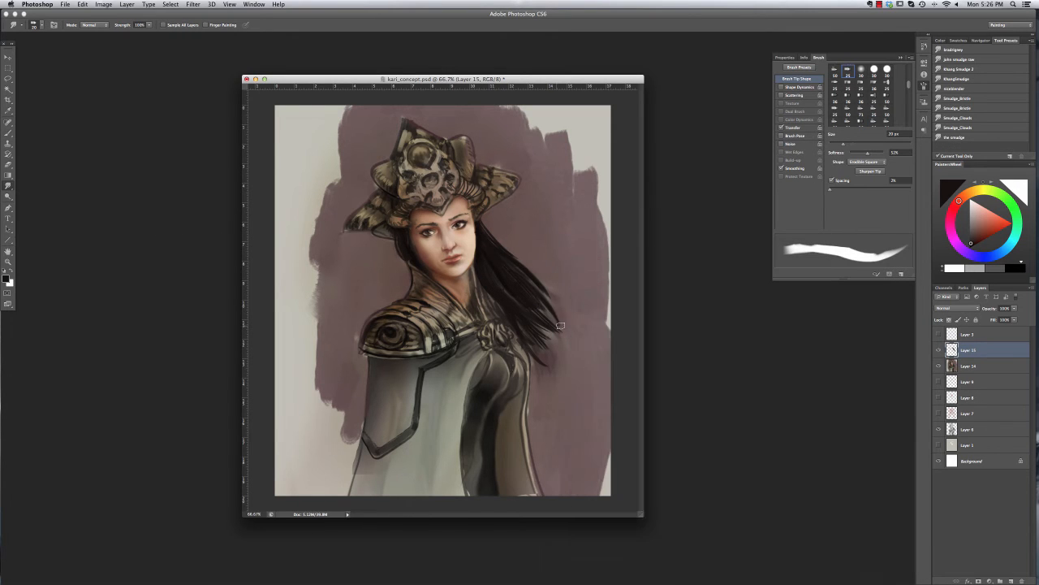
{"action": "mouse_move", "coordinate": [510, 283]}
{"action": "left_mouse_down"}
{"action": "mouse_move", "coordinate": [579, 332]}
{"action": "mouse_move", "coordinate": [571, 335]}
{"action": "left_mouse_up"}
{"action": "key", "text": "super+z"}
{"action": "left_click_drag", "start_coordinate": [529, 307], "coordinate": [562, 338]}
{"action": "left_click_drag", "start_coordinate": [524, 318], "coordinate": [552, 356]}
Step: Compare several brush tips, choose the textured Erodible Square brush at 15 px, and sample a dark colour near the hair
{"action": "key", "text": "b"}
{"action": "right_click", "coordinate": [515, 323]}
{"action": "left_click", "coordinate": [757, 351]}
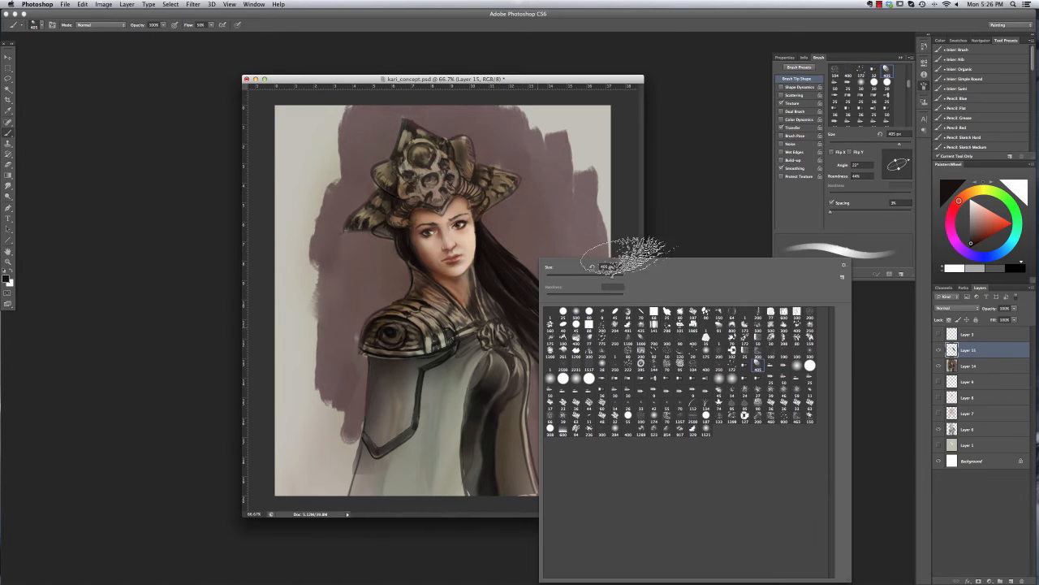
{"action": "left_click", "coordinate": [770, 366]}
{"action": "left_click", "coordinate": [757, 366]}
{"action": "left_click", "coordinate": [784, 366]}
{"action": "left_click_drag", "start_coordinate": [586, 276], "coordinate": [558, 266]}
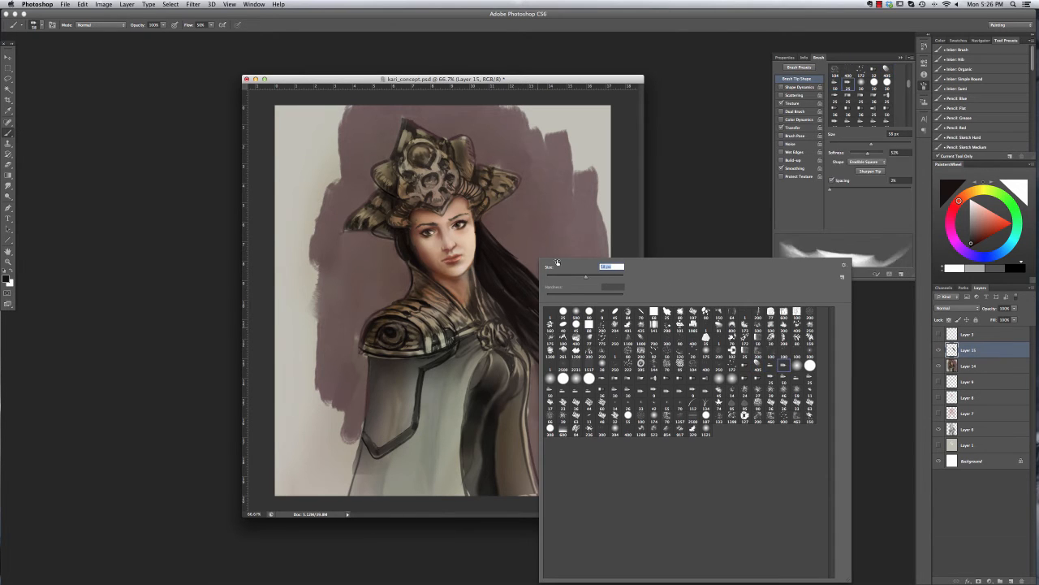
{"action": "key", "text": "Return"}
{"action": "left_click", "coordinate": [538, 281], "text": "alt"}
{"action": "right_click", "coordinate": [487, 234]}
{"action": "left_click", "coordinate": [498, 253]}
{"action": "key", "text": "Return"}
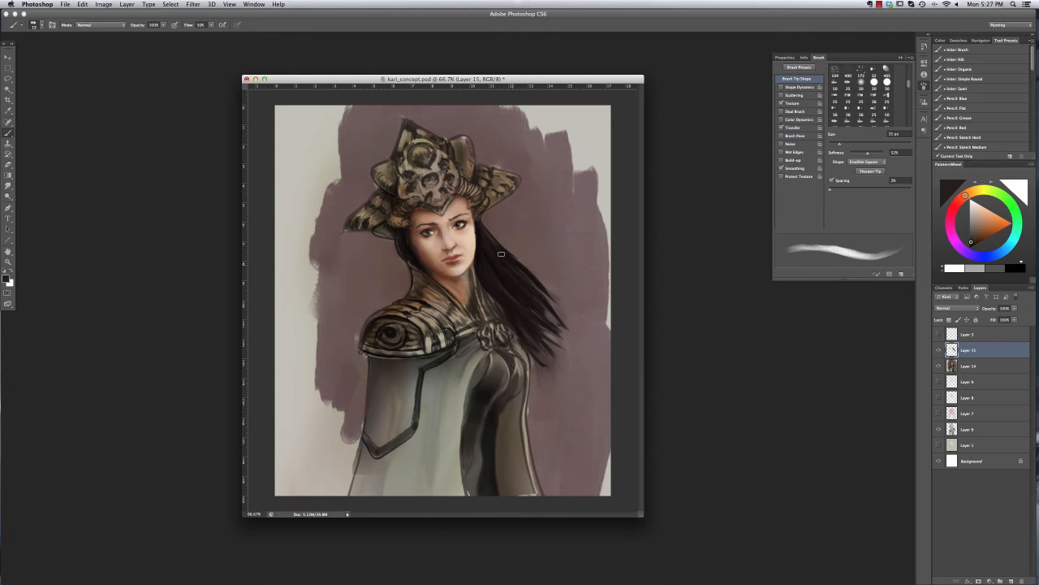
Step: Paint fine strands along the upper hair beside the face in dark tones sampled from the hair
{"action": "left_click_drag", "start_coordinate": [483, 231], "coordinate": [511, 281]}
{"action": "left_click", "coordinate": [547, 298], "text": "alt"}
{"action": "left_click", "coordinate": [507, 297], "text": "alt"}
{"action": "left_click", "coordinate": [497, 276], "text": "alt"}
{"action": "left_click_drag", "start_coordinate": [483, 232], "coordinate": [507, 272]}
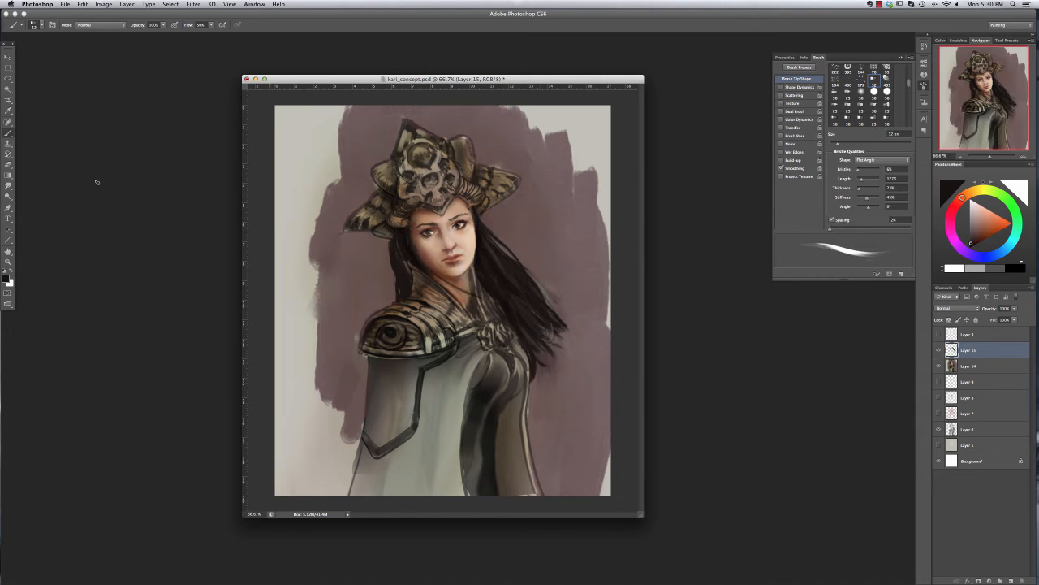
Step: On a new layer, paint dark violet highlights down the hair with the Flat Angle bristle brush enlarged to 21 px
{"action": "left_click", "coordinate": [1010, 581]}
{"action": "left_click", "coordinate": [484, 235], "text": "alt"}
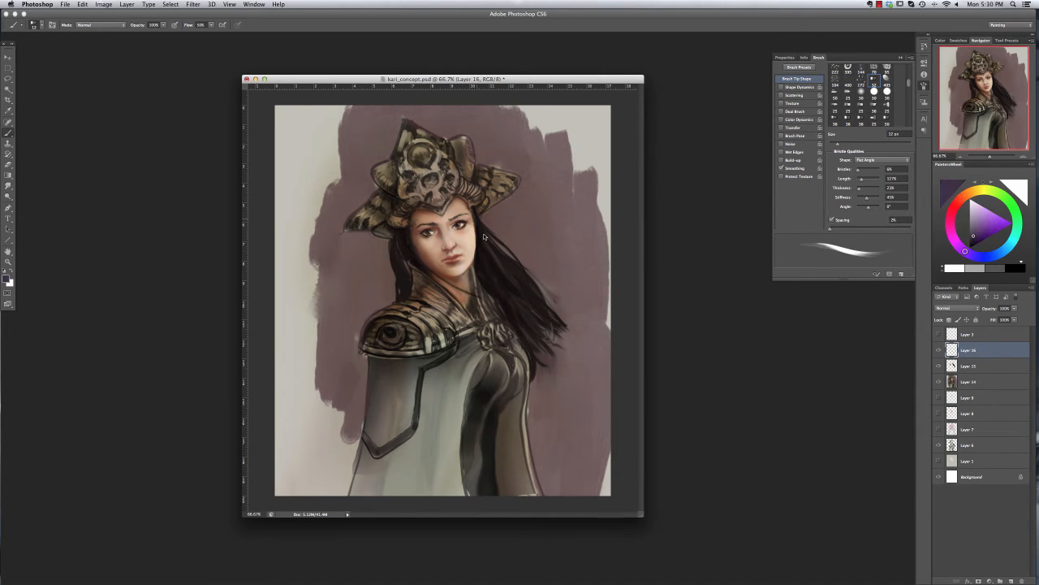
{"action": "left_click", "coordinate": [483, 230], "text": "alt"}
{"action": "left_click_drag", "start_coordinate": [477, 218], "coordinate": [488, 240]}
{"action": "key", "text": "super+z"}
{"action": "right_click", "coordinate": [497, 248]}
{"action": "left_click_drag", "start_coordinate": [532, 268], "coordinate": [591, 268]}
{"action": "mouse_move", "coordinate": [486, 243]}
{"action": "left_mouse_down"}
{"action": "mouse_move", "coordinate": [525, 301]}
{"action": "mouse_move", "coordinate": [489, 259]}
{"action": "mouse_move", "coordinate": [511, 304]}
{"action": "left_mouse_up"}
{"action": "left_click", "coordinate": [508, 271], "text": "alt"}
{"action": "right_click", "coordinate": [498, 237]}
Step: Blend the violet hair highlights along the strands using the Smudge tool with an 80 px soft round tip
{"action": "key", "text": "r"}
{"action": "right_click", "coordinate": [523, 255]}
{"action": "left_click", "coordinate": [669, 312]}
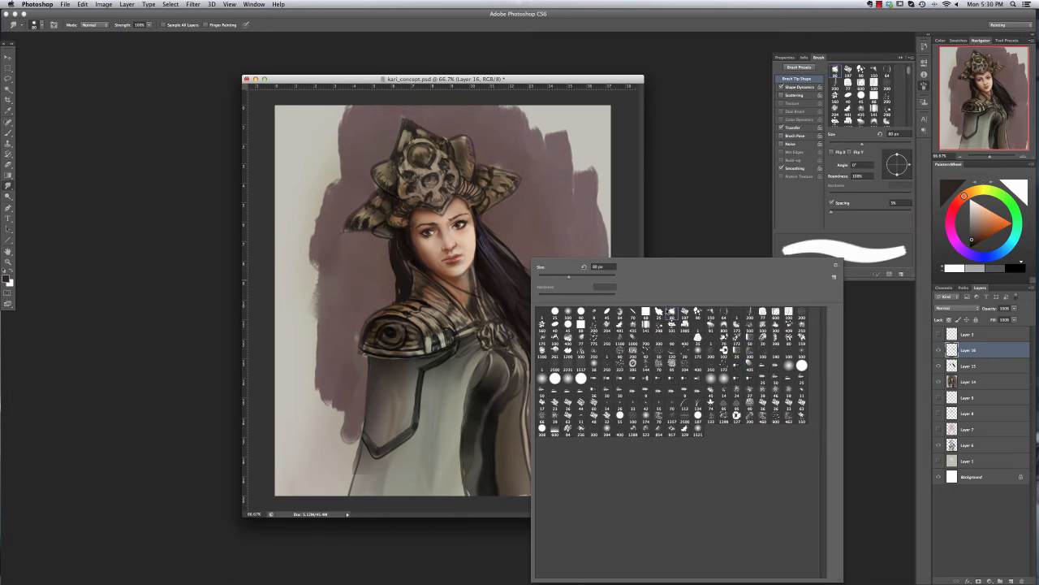
{"action": "left_click", "coordinate": [581, 312]}
{"action": "left_click", "coordinate": [569, 276]}
{"action": "left_click", "coordinate": [484, 252]}
{"action": "left_click_drag", "start_coordinate": [480, 231], "coordinate": [510, 260]}
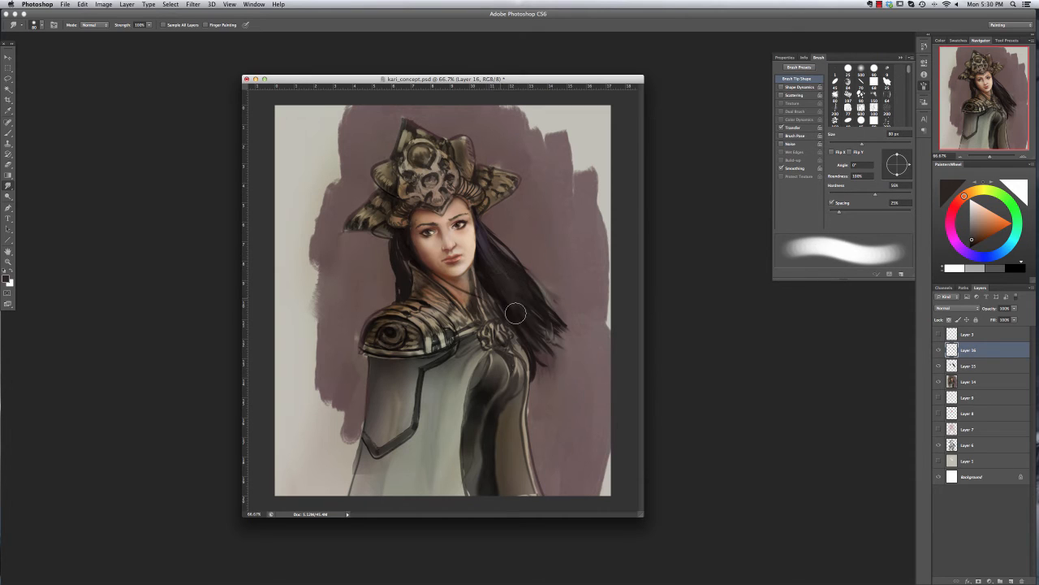
{"action": "left_click_drag", "start_coordinate": [515, 313], "coordinate": [526, 326]}
{"action": "left_click_drag", "start_coordinate": [492, 246], "coordinate": [518, 297]}
{"action": "key", "text": "super+z"}
{"action": "left_click_drag", "start_coordinate": [489, 243], "coordinate": [519, 293]}
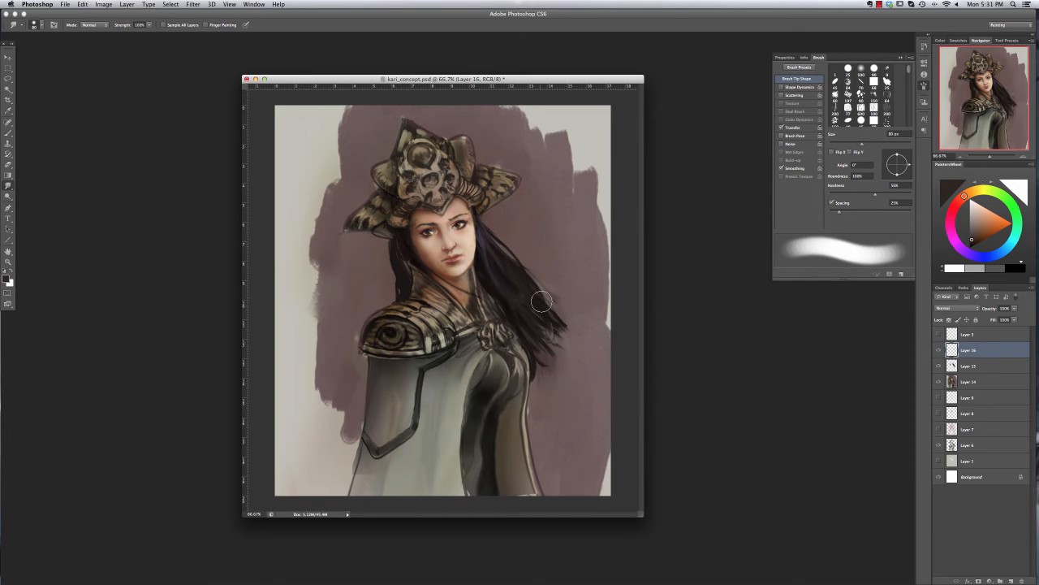
Step: Add more violet strands through the hair with a 17 px Erodible Square brush, shifting the hue towards magenta
{"action": "key", "text": "b"}
{"action": "left_click", "coordinate": [513, 281], "text": "alt"}
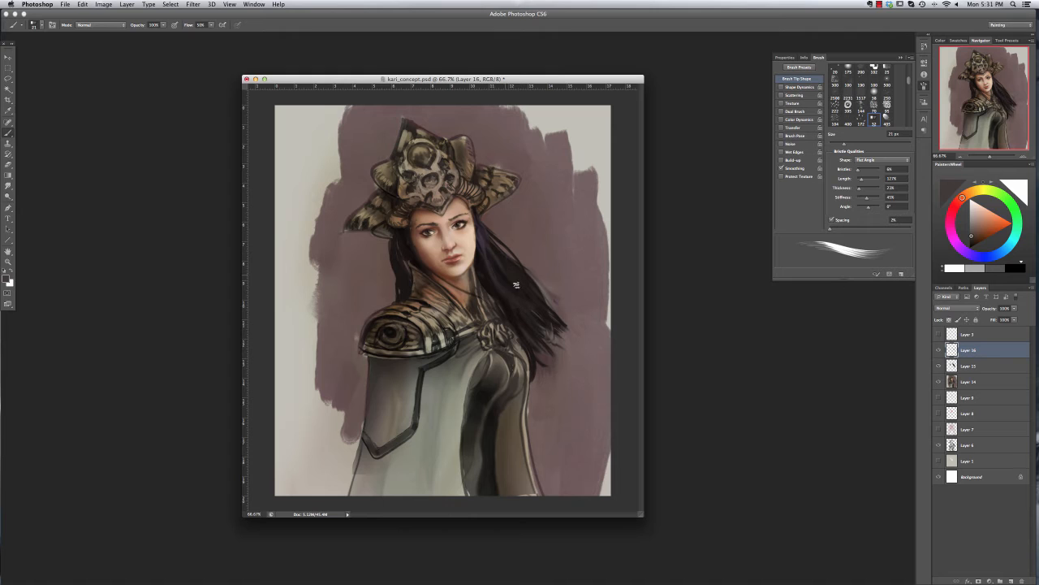
{"action": "left_click", "coordinate": [484, 235], "text": "alt"}
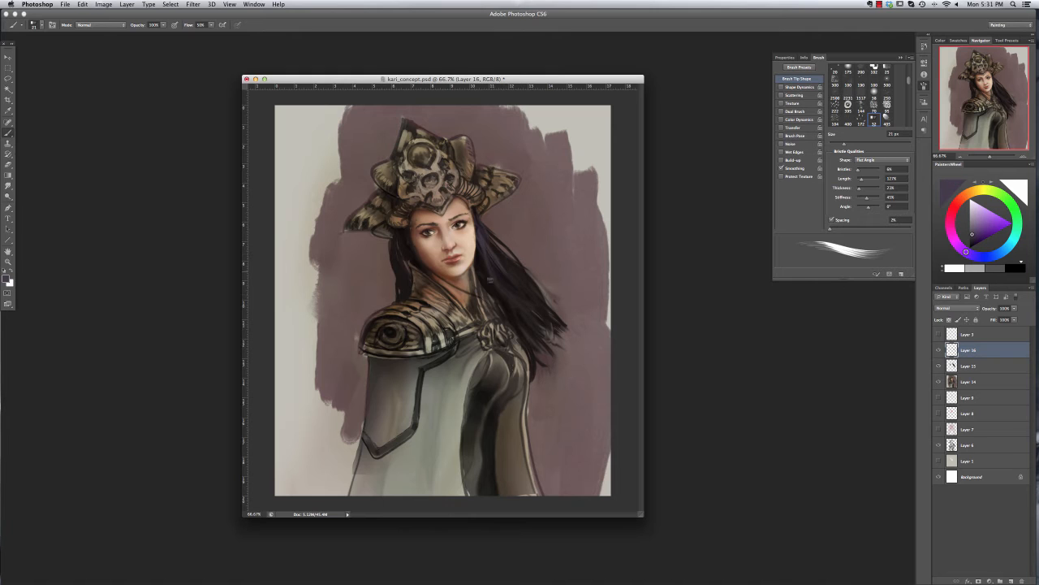
{"action": "right_click", "coordinate": [544, 306]}
{"action": "left_click", "coordinate": [725, 362]}
{"action": "left_click_drag", "start_coordinate": [494, 252], "coordinate": [555, 325]}
{"action": "left_click", "coordinate": [952, 235]}
{"action": "left_click_drag", "start_coordinate": [510, 294], "coordinate": [545, 320]}
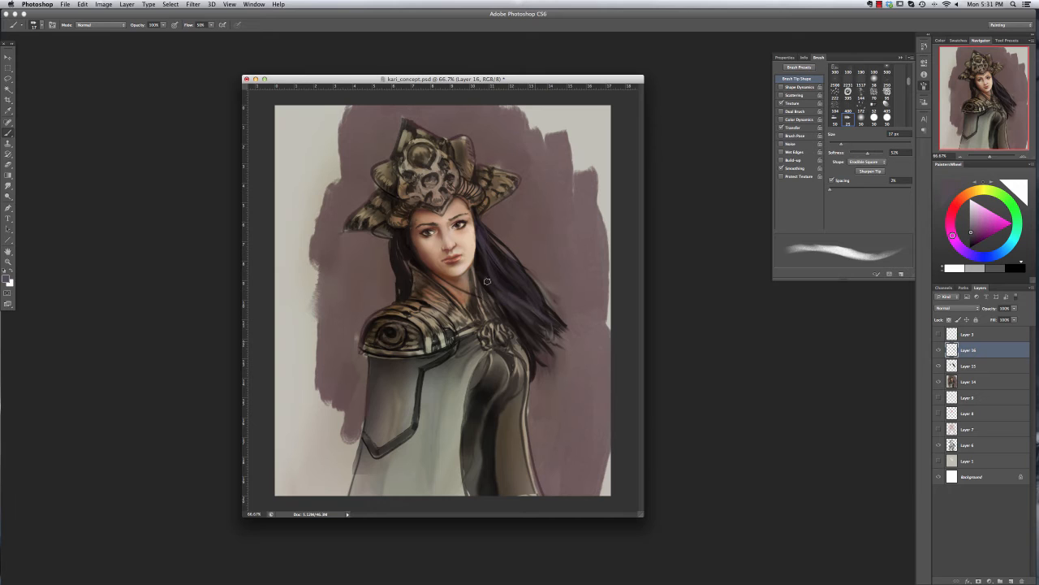
Step: Sample the mauve background beside the hair and reduce the Erodible Square brush to 10 px
{"action": "key", "text": "r"}
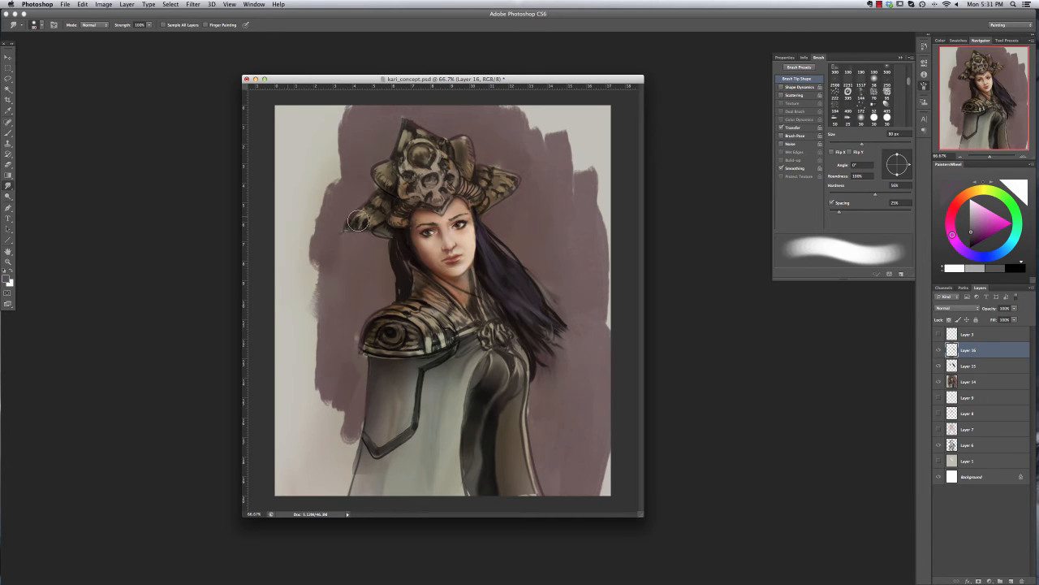
{"action": "key", "text": "b"}
{"action": "left_click", "coordinate": [555, 258], "text": "alt"}
{"action": "right_click", "coordinate": [555, 258]}
{"action": "key", "text": "["}
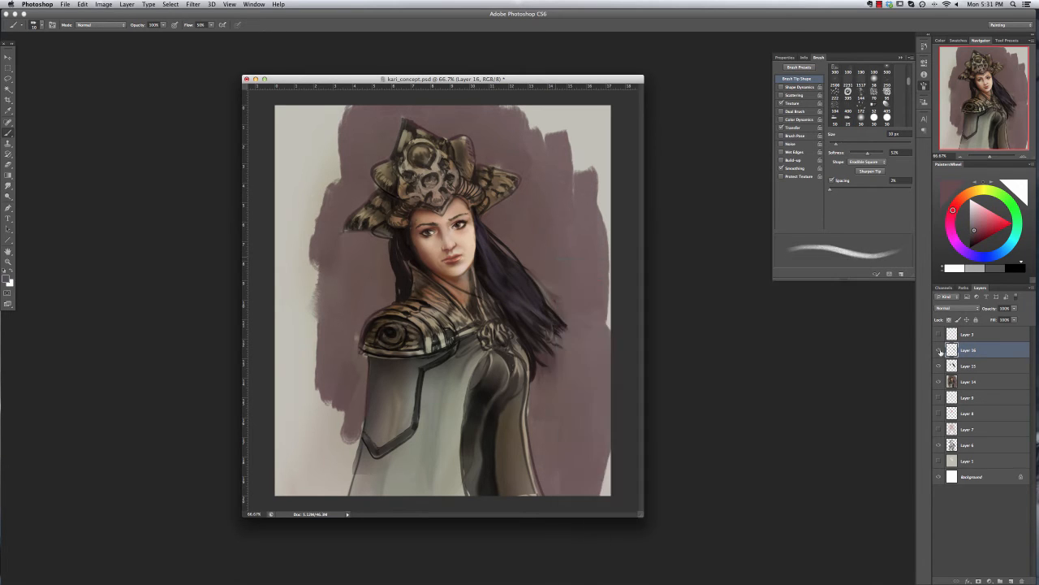
Step: Erase parts of the violet hair highlights with a soft round eraser, enlarging it to 77 px
{"action": "left_click", "coordinate": [8, 165]}
{"action": "right_click", "coordinate": [539, 257]}
{"action": "left_click", "coordinate": [575, 311]}
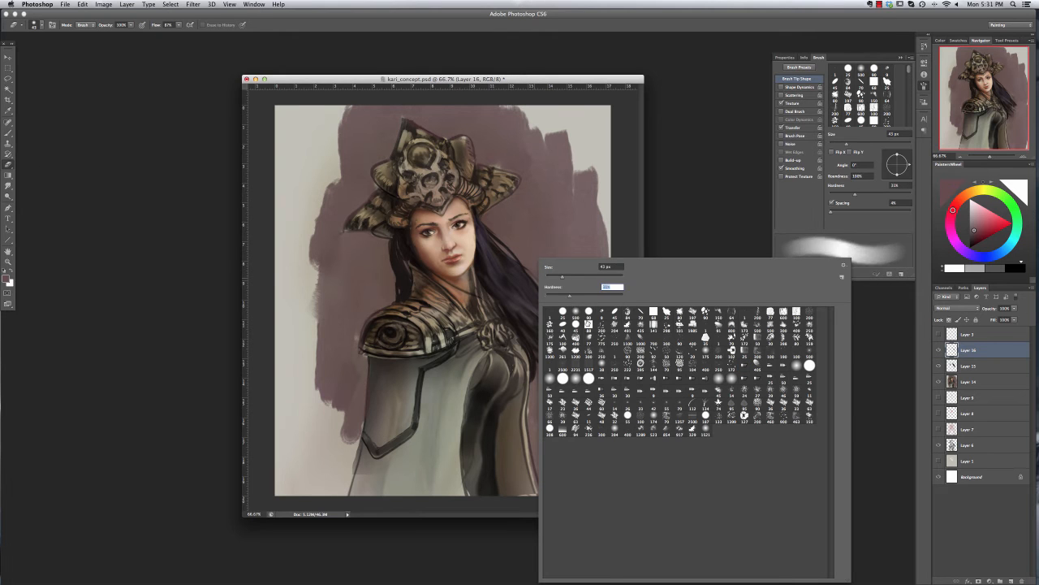
{"action": "left_click", "coordinate": [528, 274]}
{"action": "right_click", "coordinate": [501, 228]}
{"action": "left_click", "coordinate": [537, 247]}
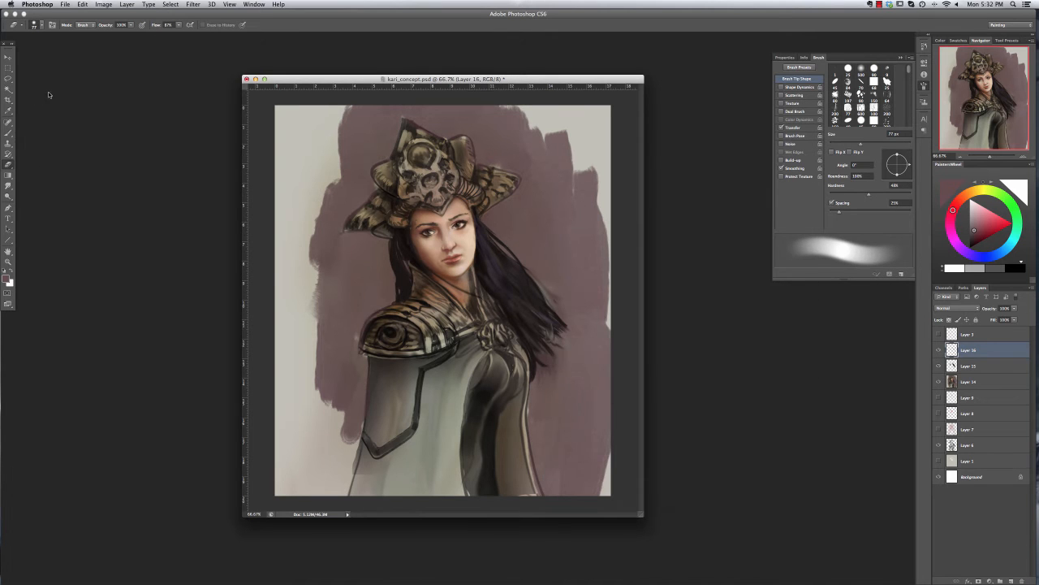
Step: Merge the violet highlight layer into the hair layer below and set the brush size to 6 px
{"action": "key", "text": "b"}
{"action": "key", "text": "ctrl+e"}
{"action": "right_click", "coordinate": [480, 242]}
{"action": "double_click", "coordinate": [497, 262]}
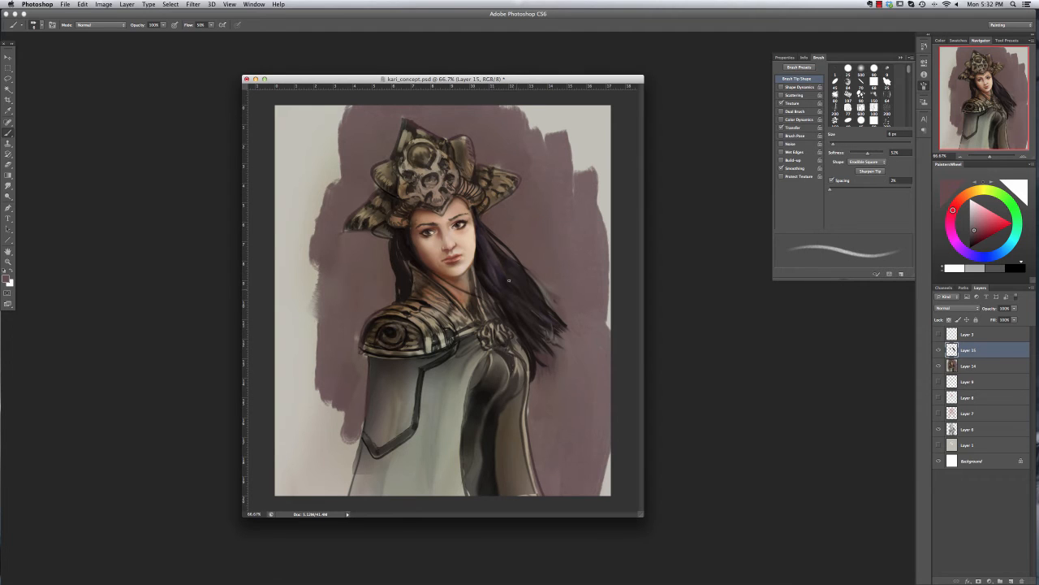
Step: Pick a violet hue, undo the last hair stroke and add a new layer above the hair layer
{"action": "left_click", "coordinate": [963, 249]}
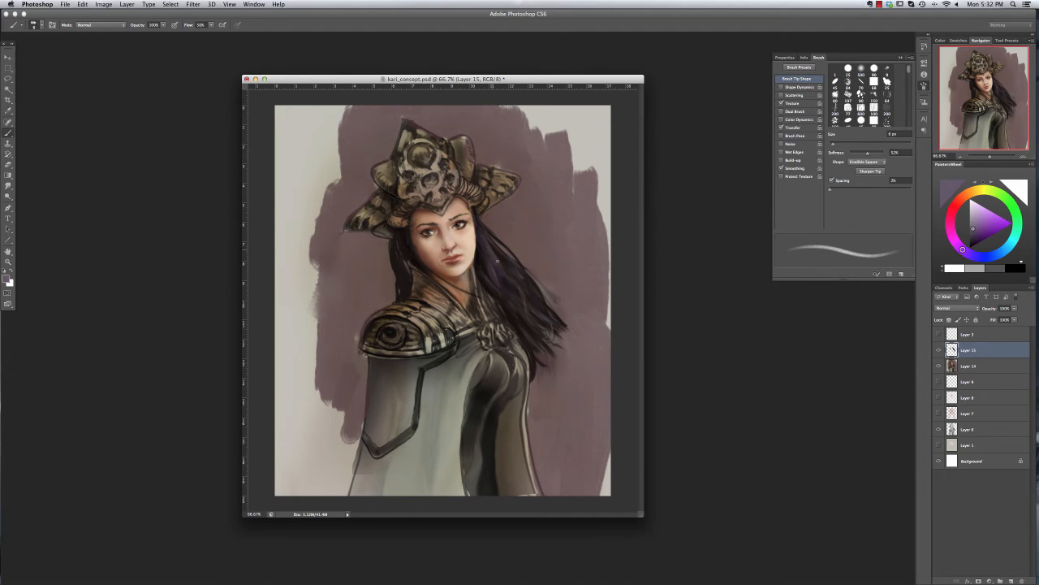
{"action": "key", "text": "super+z"}
{"action": "left_click", "coordinate": [1011, 581]}
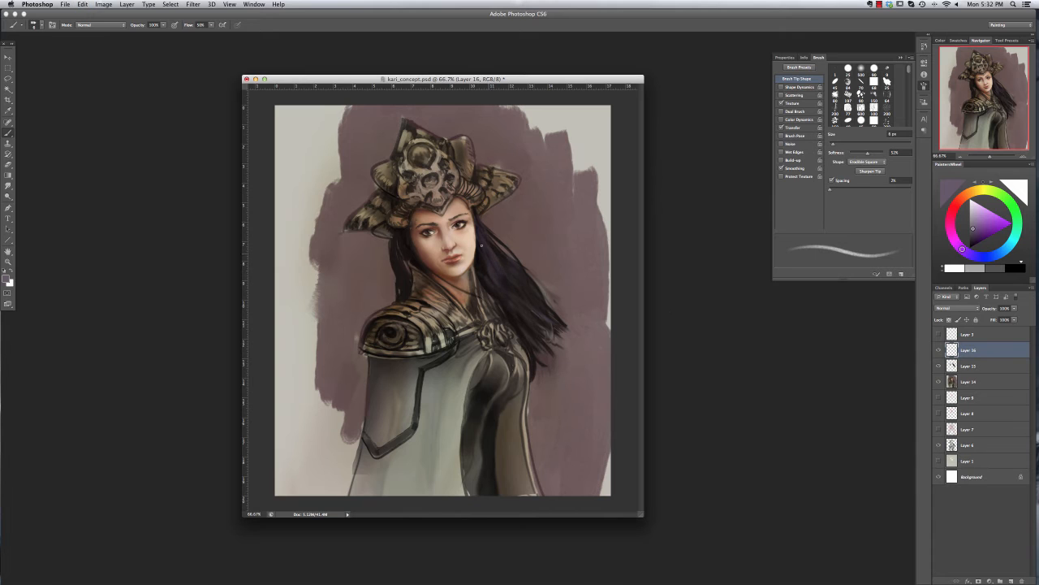
{"action": "key", "text": "r"}
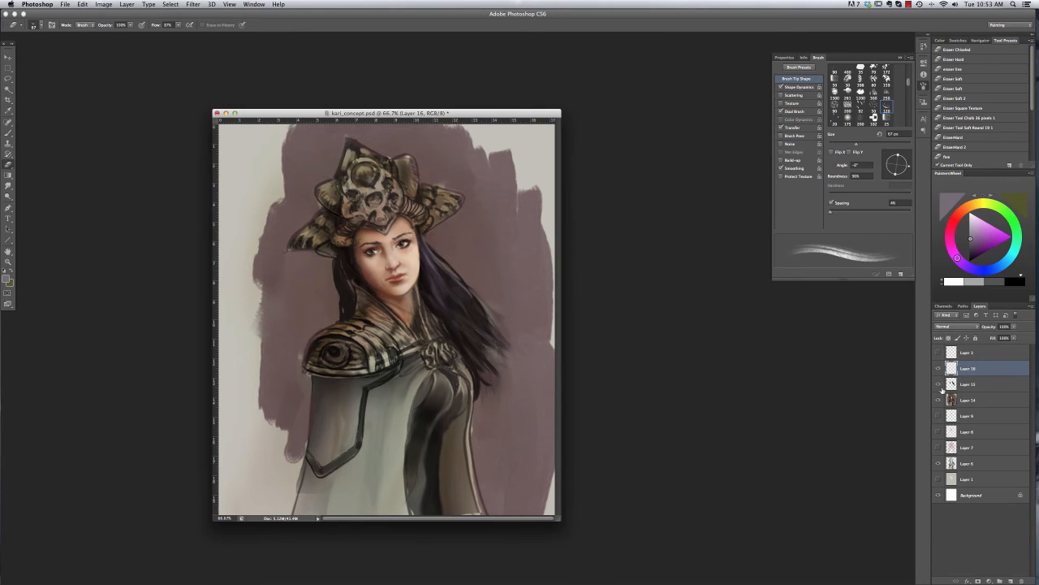
{"action": "right_click", "coordinate": [602, 414]}
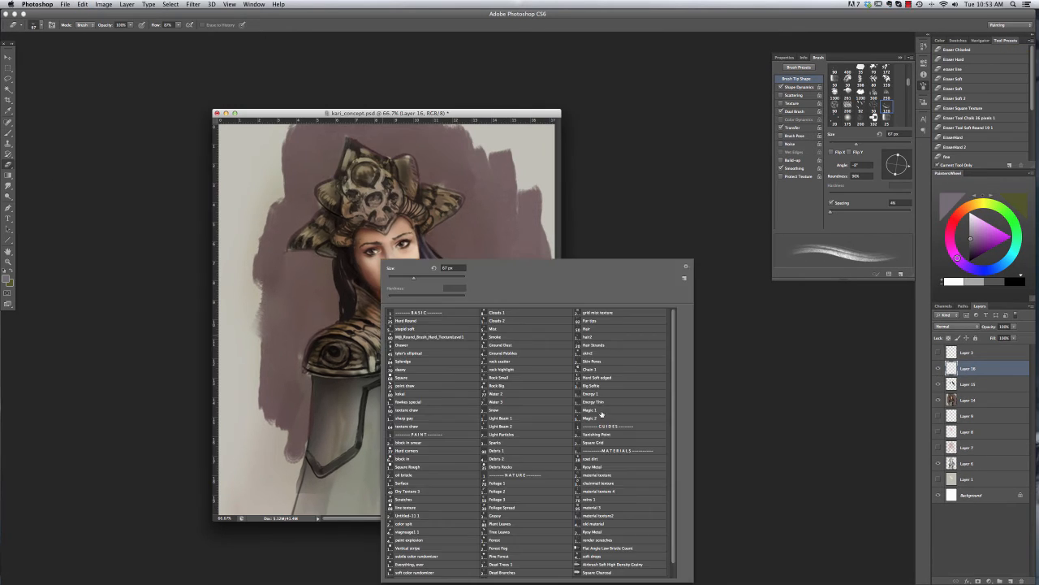
{"action": "scroll", "coordinate": [602, 414], "scroll_direction": "down", "scroll_amount": 2}
{"action": "left_click", "coordinate": [602, 557]}
{"action": "key", "text": "Escape"}
Step: Select the Square Charcoal brush for painting at 25 px and undo the test stroke
{"action": "key", "text": "b"}
{"action": "right_click", "coordinate": [416, 373]}
{"action": "left_click", "coordinate": [633, 542]}
{"action": "left_click", "coordinate": [635, 558]}
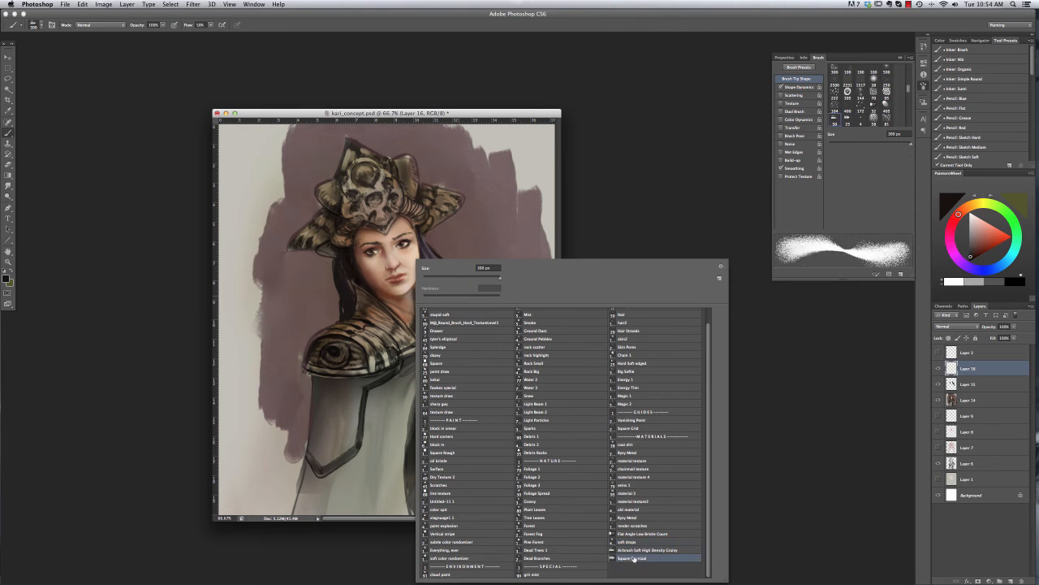
{"action": "right_click", "coordinate": [436, 236]}
{"action": "key", "text": "Return"}
{"action": "key", "text": "super+z"}
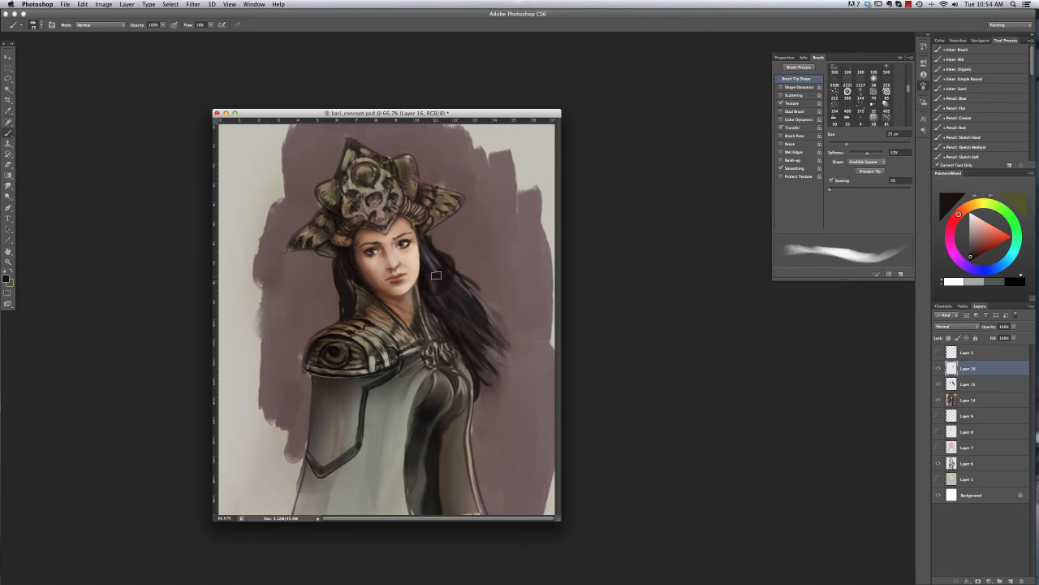
Step: Paint darker, wavier strands on both sides of the face, sampling tones from the hair and the background
{"action": "left_click_drag", "start_coordinate": [334, 256], "coordinate": [335, 293]}
{"action": "left_click", "coordinate": [473, 274], "text": "alt"}
{"action": "left_click_drag", "start_coordinate": [456, 269], "coordinate": [484, 313]}
{"action": "left_click", "coordinate": [442, 272], "text": "alt"}
{"action": "left_click_drag", "start_coordinate": [425, 234], "coordinate": [479, 323]}
{"action": "left_click", "coordinate": [436, 265], "text": "alt"}
{"action": "left_click", "coordinate": [442, 246], "text": "alt"}
Step: Enlarge the Erodible Square brush to 38 px and cut back the long hair's outer edge with sampled mauve
{"action": "left_click", "coordinate": [472, 289], "text": "alt"}
{"action": "right_click", "coordinate": [495, 281]}
{"action": "left_click_drag", "start_coordinate": [516, 278], "coordinate": [531, 278]}
{"action": "mouse_move", "coordinate": [463, 283]}
{"action": "left_mouse_down"}
{"action": "mouse_move", "coordinate": [481, 331]}
{"action": "mouse_move", "coordinate": [510, 349]}
{"action": "left_mouse_up"}
{"action": "left_click", "coordinate": [510, 362], "text": "alt"}
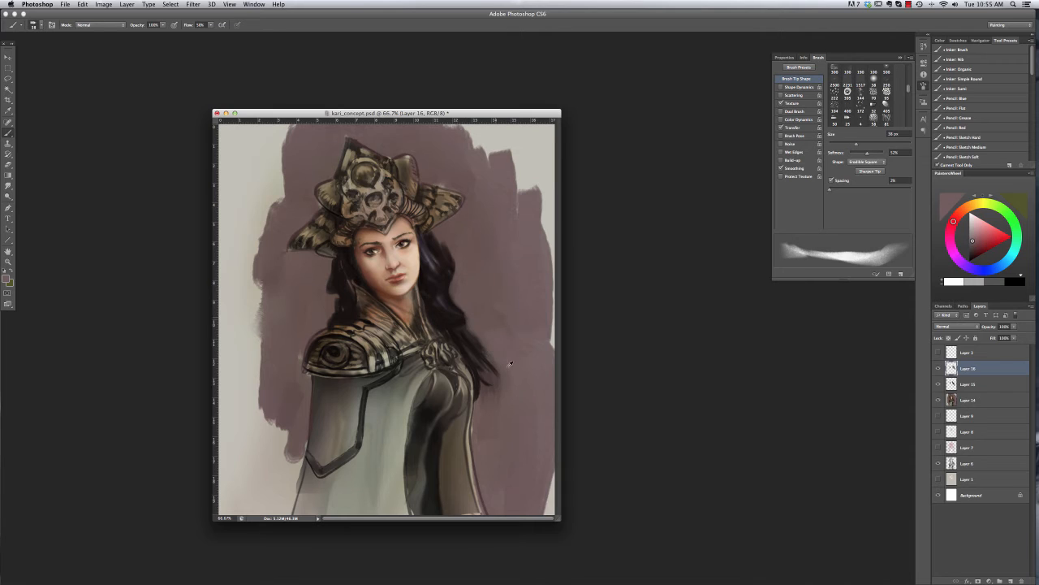
Step: Resize the brush and rework the strands from the headdress to the hair's lower ends with sampled dark tones
{"action": "right_click", "coordinate": [439, 240]}
{"action": "left_click_drag", "start_coordinate": [474, 237], "coordinate": [460, 237]}
{"action": "left_click", "coordinate": [447, 275], "text": "alt"}
{"action": "left_click", "coordinate": [439, 296], "text": "alt"}
{"action": "left_click_drag", "start_coordinate": [456, 305], "coordinate": [494, 354]}
Step: Delete the reworked hair layer, stroke a sampled dark tone over the hair ends and add a new empty layer
{"action": "left_click", "coordinate": [1021, 579]}
{"action": "left_click", "coordinate": [481, 312], "text": "alt"}
{"action": "mouse_move", "coordinate": [483, 304]}
{"action": "left_mouse_down"}
{"action": "mouse_move", "coordinate": [506, 341]}
{"action": "mouse_move", "coordinate": [498, 365]}
{"action": "left_mouse_up"}
{"action": "left_click", "coordinate": [1011, 580]}
Step: Sample the cape's grey and paint a blue-grey patch over the background beside the headdress and long hair
{"action": "left_click", "coordinate": [399, 382], "text": "alt"}
{"action": "right_click", "coordinate": [439, 248]}
{"action": "mouse_move", "coordinate": [460, 235]}
{"action": "left_mouse_down"}
{"action": "mouse_move", "coordinate": [491, 235]}
{"action": "mouse_move", "coordinate": [450, 257]}
{"action": "mouse_move", "coordinate": [443, 247]}
{"action": "mouse_move", "coordinate": [473, 267]}
{"action": "left_mouse_up"}
{"action": "left_click_drag", "start_coordinate": [468, 259], "coordinate": [438, 227]}
{"action": "mouse_move", "coordinate": [463, 236]}
{"action": "left_mouse_down"}
{"action": "mouse_move", "coordinate": [487, 274]}
{"action": "mouse_move", "coordinate": [474, 288]}
{"action": "left_mouse_up"}
Step: Extend the blue-grey background beside the long hair with the 141 px Vertical stripe brush, sampling nearby tones
{"action": "left_click", "coordinate": [482, 311], "text": "alt"}
{"action": "right_click", "coordinate": [482, 313]}
{"action": "left_click", "coordinate": [526, 557]}
{"action": "left_click", "coordinate": [526, 533]}
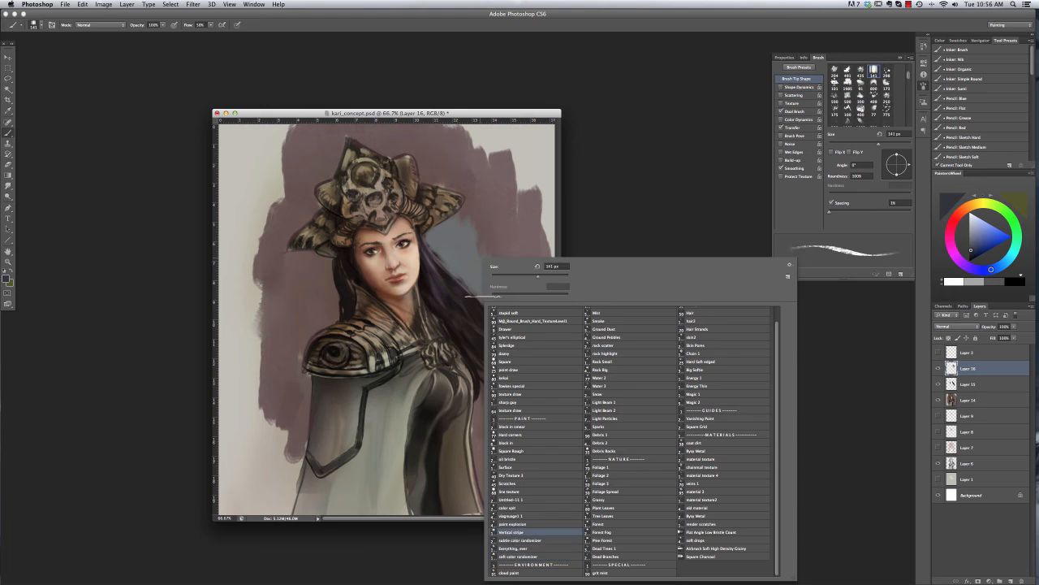
{"action": "mouse_move", "coordinate": [474, 242]}
{"action": "left_mouse_down"}
{"action": "mouse_move", "coordinate": [468, 219]}
{"action": "mouse_move", "coordinate": [486, 284]}
{"action": "mouse_move", "coordinate": [492, 213]}
{"action": "left_mouse_up"}
{"action": "left_click", "coordinate": [487, 284], "text": "alt"}
{"action": "left_click", "coordinate": [487, 293], "text": "alt"}
{"action": "left_click_drag", "start_coordinate": [486, 284], "coordinate": [447, 242]}
{"action": "left_click", "coordinate": [474, 260], "text": "alt"}
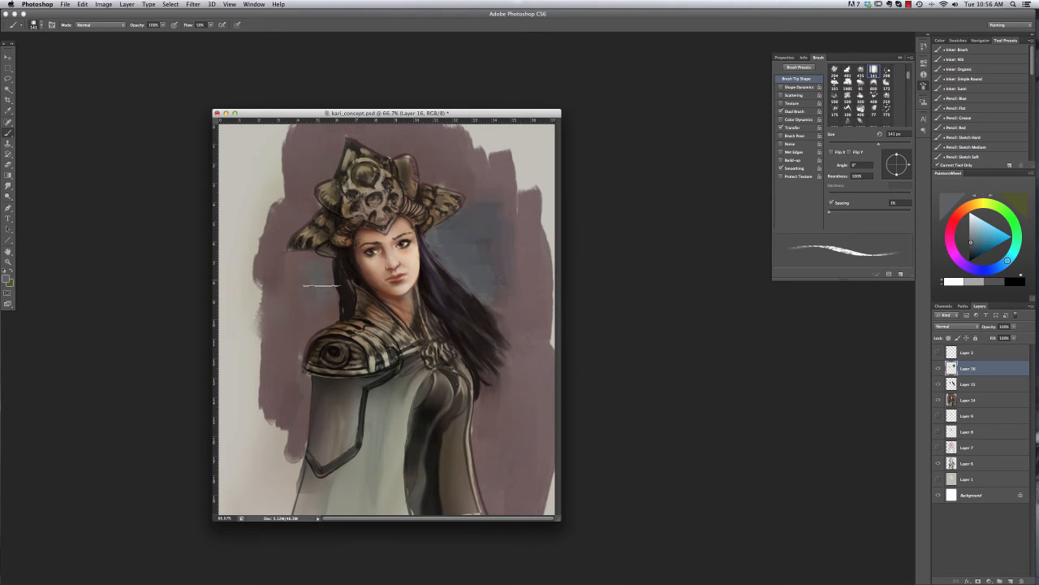
Step: Paint blue-grey over the background between the short side of the hair and the shoulder armour
{"action": "left_click_drag", "start_coordinate": [317, 285], "coordinate": [327, 309]}
{"action": "left_click_drag", "start_coordinate": [327, 308], "coordinate": [302, 335]}
{"action": "right_click", "coordinate": [401, 197]}
{"action": "key", "text": "Escape"}
Step: Reduce the Vertical stripe brush to 100 px and paint sampled blue-grey around the headdress and down its far side
{"action": "left_click", "coordinate": [489, 195], "text": "alt"}
{"action": "key", "text": "bracketleft"}
{"action": "key", "text": "bracketleft"}
{"action": "left_click_drag", "start_coordinate": [432, 167], "coordinate": [486, 188]}
{"action": "mouse_move", "coordinate": [424, 154]}
{"action": "left_mouse_down"}
{"action": "mouse_move", "coordinate": [367, 133]}
{"action": "mouse_move", "coordinate": [329, 147]}
{"action": "mouse_move", "coordinate": [319, 188]}
{"action": "left_mouse_up"}
{"action": "mouse_move", "coordinate": [318, 189]}
{"action": "left_mouse_down"}
{"action": "mouse_move", "coordinate": [286, 230]}
{"action": "mouse_move", "coordinate": [289, 258]}
{"action": "left_mouse_up"}
{"action": "left_click", "coordinate": [285, 267], "text": "alt"}
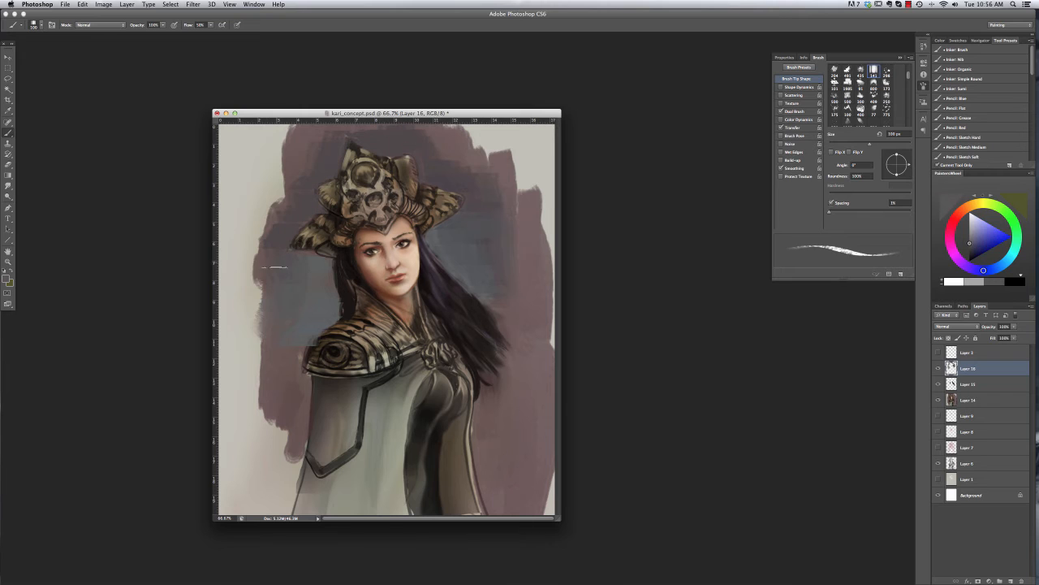
Step: Blend the long hair's outer edge and the lower background with tones sampled from the hair and the mauve
{"action": "left_click", "coordinate": [497, 309], "text": "alt"}
{"action": "left_click", "coordinate": [482, 303], "text": "alt"}
{"action": "left_click_drag", "start_coordinate": [482, 303], "coordinate": [490, 331]}
{"action": "left_click", "coordinate": [520, 371], "text": "alt"}
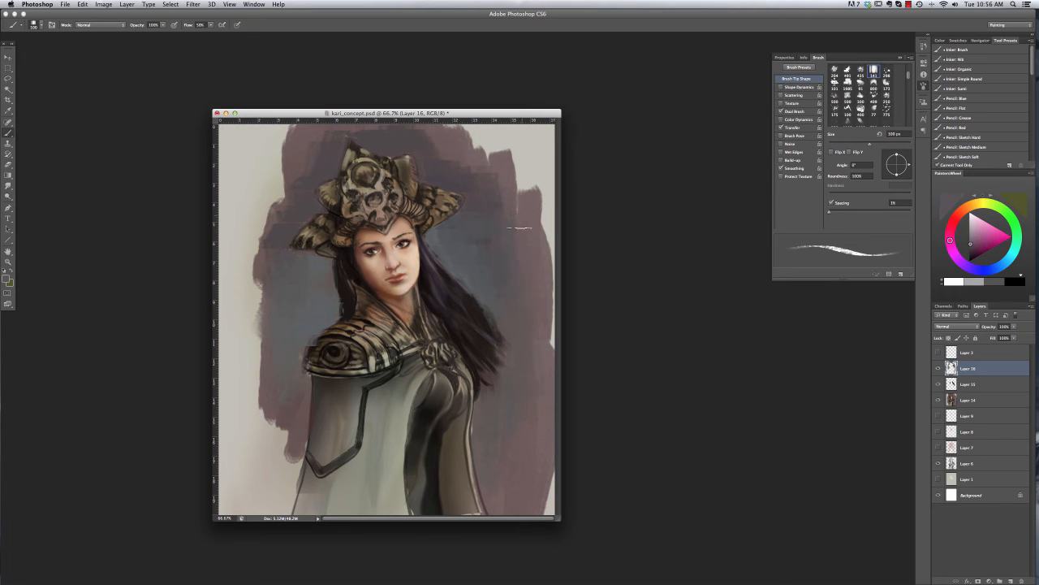
{"action": "left_click", "coordinate": [271, 409], "text": "alt"}
{"action": "left_click", "coordinate": [264, 415], "text": "alt"}
Step: Smudge the long hair's outer edge with a 27 px round tip and switch the Smudge tool to the hair2 tip
{"action": "left_click", "coordinate": [9, 186]}
{"action": "right_click", "coordinate": [421, 233]}
{"action": "key", "text": "Escape"}
{"action": "left_click_drag", "start_coordinate": [466, 288], "coordinate": [485, 321]}
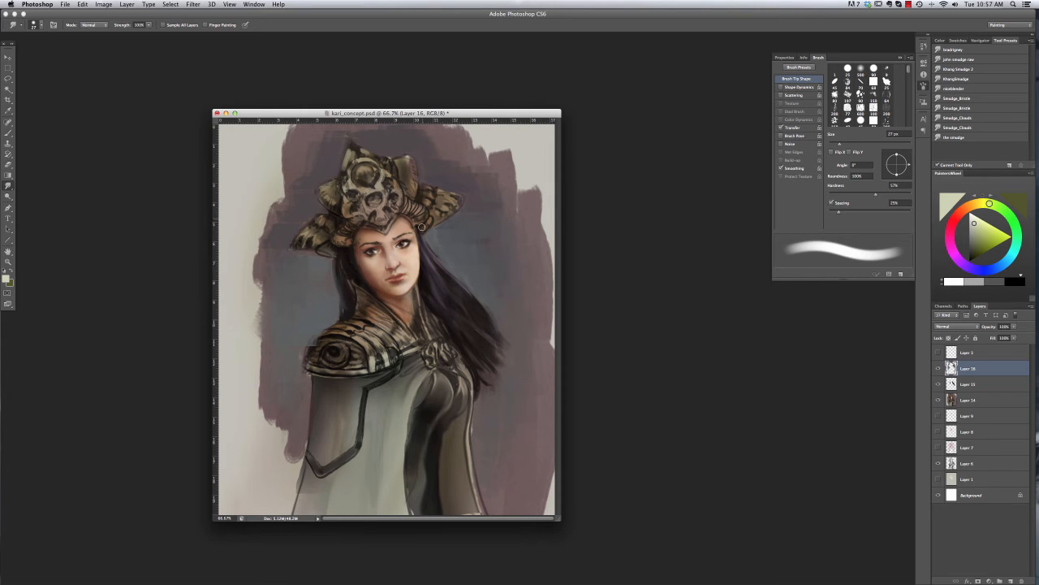
{"action": "right_click", "coordinate": [474, 285]}
{"action": "left_click", "coordinate": [666, 395]}
{"action": "left_click", "coordinate": [668, 323]}
{"action": "key", "text": "Return"}
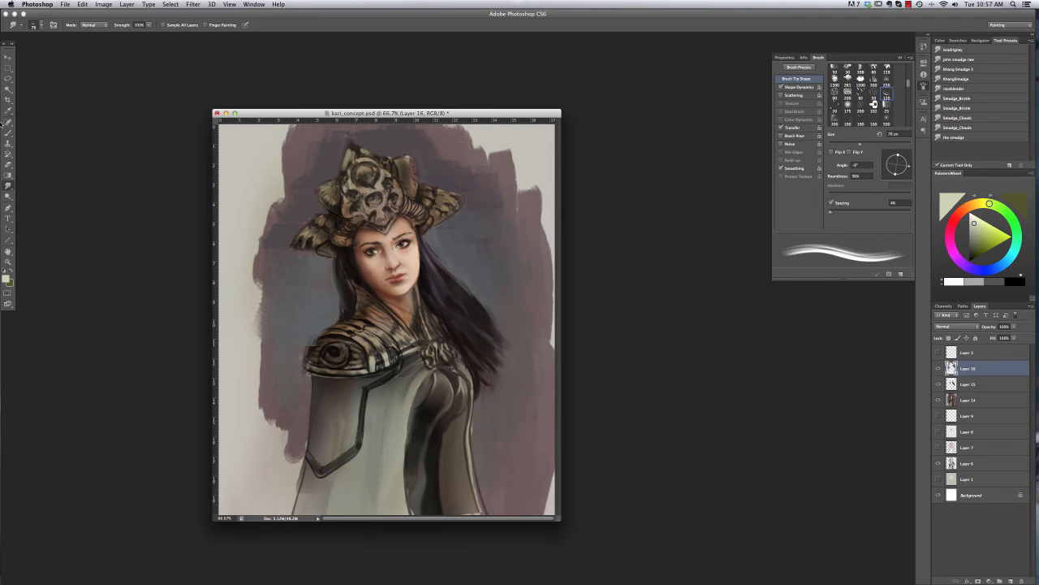
Step: Select the hair2 tip for the Brush tool and undo the trial stroke on the hair
{"action": "key", "text": "b"}
{"action": "right_click", "coordinate": [456, 284]}
{"action": "left_click", "coordinate": [645, 353]}
{"action": "left_click", "coordinate": [646, 323]}
{"action": "key", "text": "Return"}
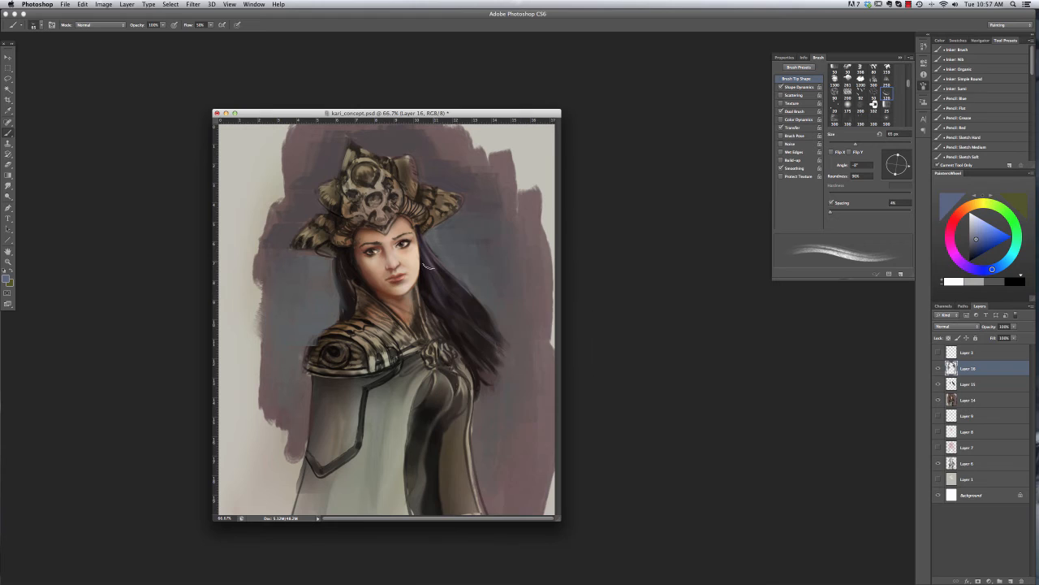
{"action": "key", "text": "super+z"}
Step: Shrink the hair2 brush and paint a blue highlight down the short hair beside the cheek
{"action": "right_click", "coordinate": [344, 260]}
{"action": "mouse_move", "coordinate": [337, 258]}
{"action": "left_mouse_down"}
{"action": "mouse_move", "coordinate": [344, 281]}
{"action": "mouse_move", "coordinate": [370, 271]}
{"action": "left_mouse_up"}
{"action": "key", "text": "Return"}
{"action": "left_click_drag", "start_coordinate": [337, 255], "coordinate": [345, 294]}
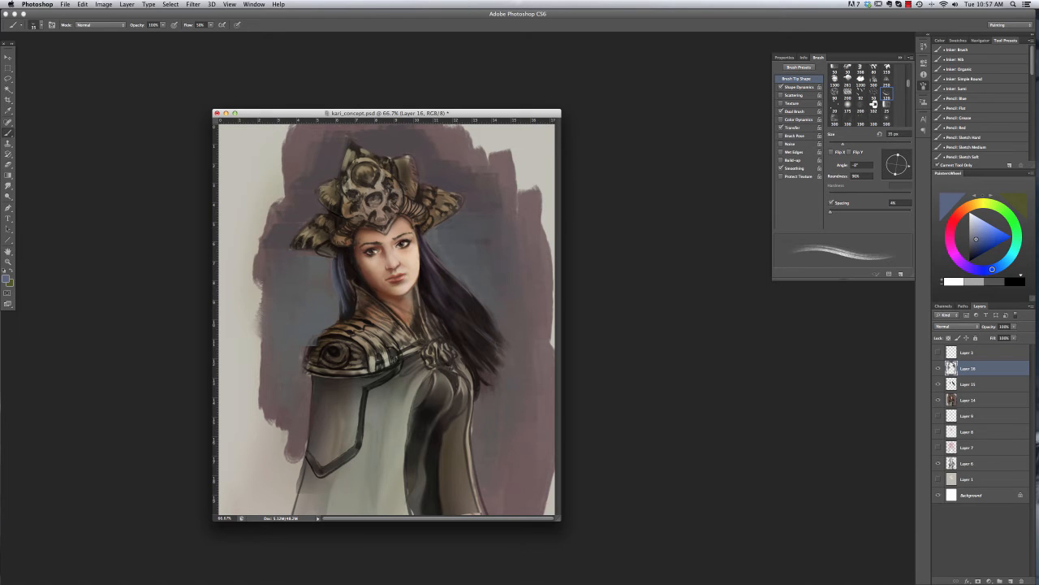
Step: Try a sampled dark red tone along the long hair's outer edge with a resized hair2 brush
{"action": "left_click", "coordinate": [458, 286], "text": "alt"}
{"action": "right_click", "coordinate": [457, 284]}
{"action": "key", "text": "Return"}
{"action": "left_click_drag", "start_coordinate": [484, 276], "coordinate": [484, 309]}
{"action": "key", "text": "super+z"}
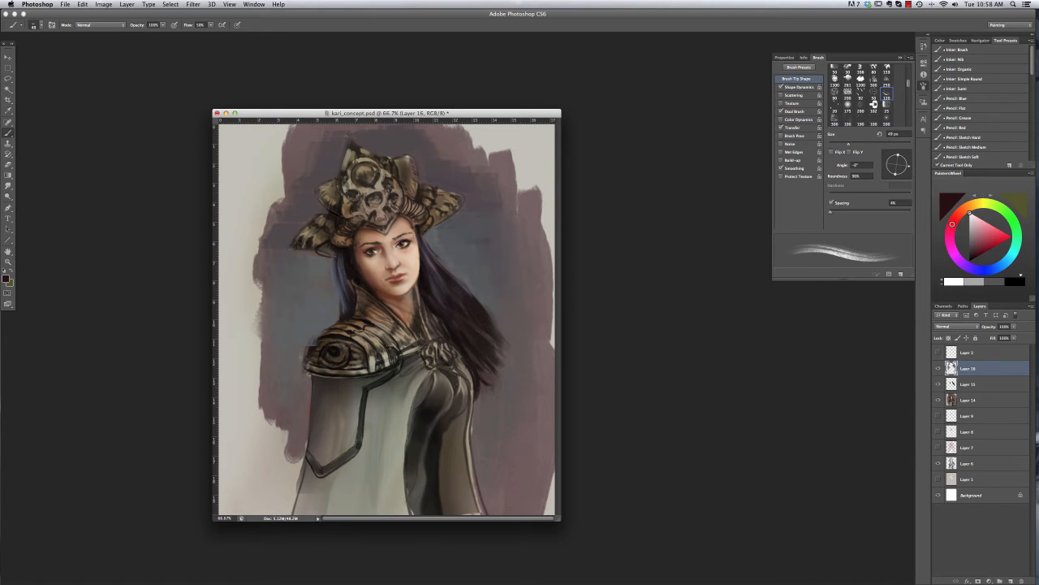
Step: Try a small cream highlight in the hair beside the face with the hair2 brush at 32 px
{"action": "left_click", "coordinate": [528, 169], "text": "alt"}
{"action": "right_click", "coordinate": [499, 278]}
{"action": "left_click_drag", "start_coordinate": [526, 277], "coordinate": [522, 277]}
{"action": "key", "text": "Return"}
{"action": "left_click_drag", "start_coordinate": [428, 247], "coordinate": [433, 255]}
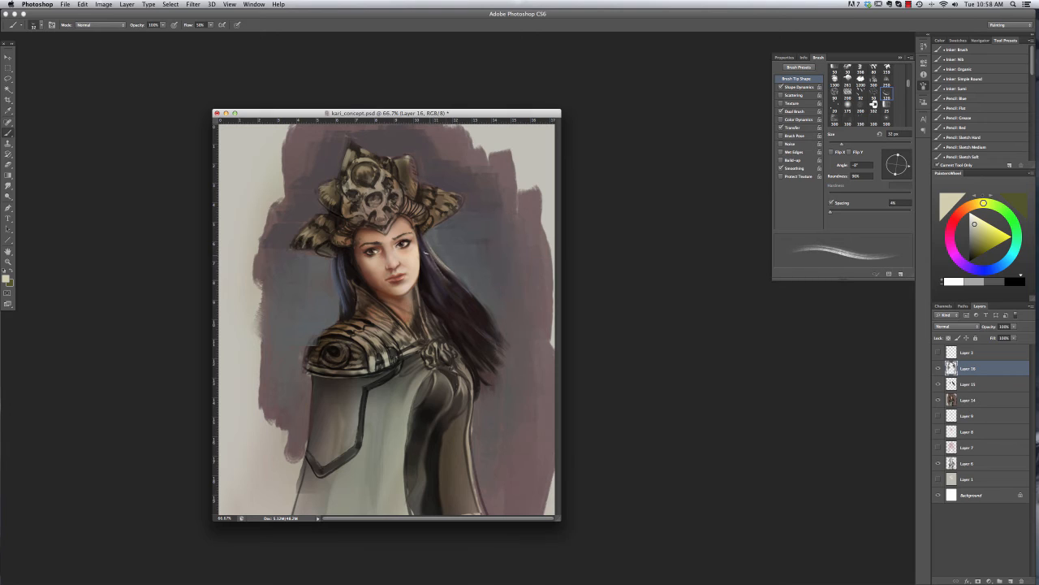
{"action": "key", "text": "super+z"}
Step: Paint sampled violet strands down the middle of the long hair and switch to the Smudge tool
{"action": "left_click", "coordinate": [451, 288], "text": "alt"}
{"action": "left_click_drag", "start_coordinate": [437, 275], "coordinate": [452, 320]}
{"action": "left_click", "coordinate": [442, 284], "text": "alt"}
{"action": "left_click", "coordinate": [447, 300], "text": "alt"}
{"action": "key", "text": "r"}
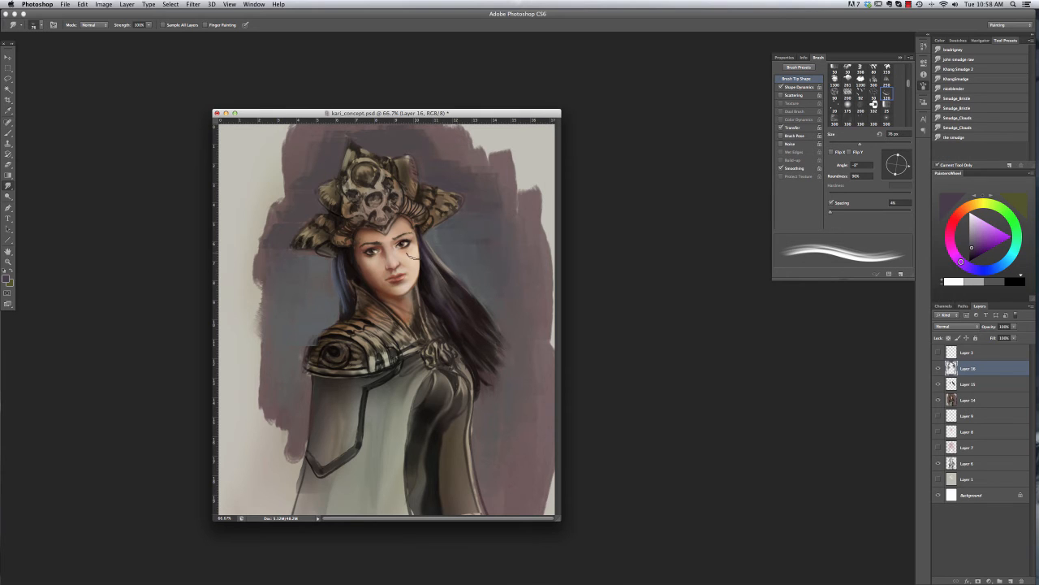
Step: Undo the last stroke and try a background-toned strand through the lower part of the long hair
{"action": "key", "text": "b"}
{"action": "key", "text": "super+z"}
{"action": "left_click", "coordinate": [471, 296], "text": "alt"}
{"action": "mouse_move", "coordinate": [447, 276]}
{"action": "left_mouse_down"}
{"action": "mouse_move", "coordinate": [487, 319]}
{"action": "mouse_move", "coordinate": [487, 334]}
{"action": "left_mouse_up"}
{"action": "key", "text": "super+z"}
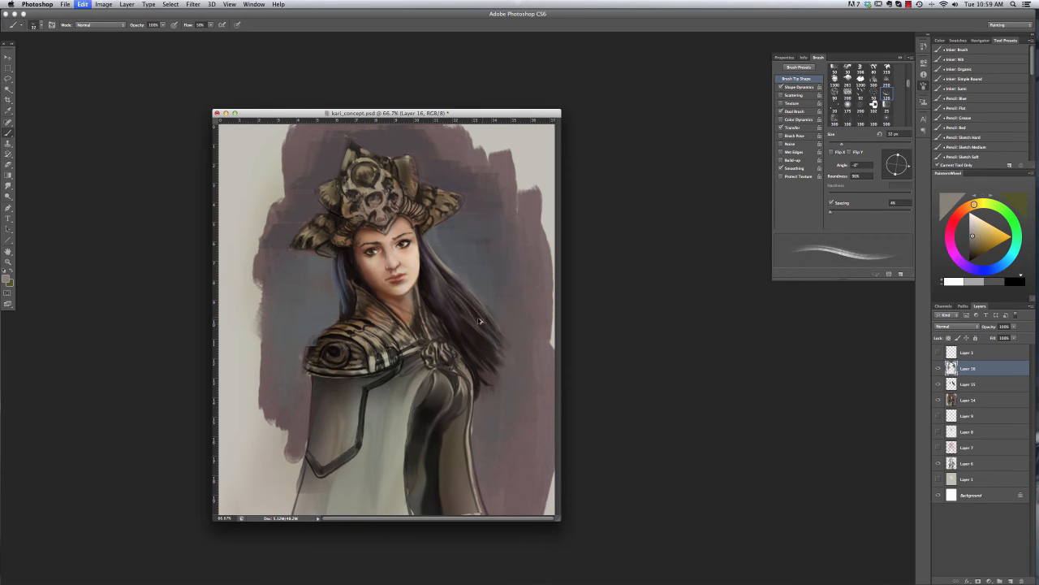
Step: Paint warm grey strands across the lower long hair, sample its dark tone and switch to the Smudge tool
{"action": "left_click_drag", "start_coordinate": [460, 296], "coordinate": [488, 329]}
{"action": "left_click_drag", "start_coordinate": [450, 298], "coordinate": [471, 336]}
{"action": "left_click", "coordinate": [459, 296], "text": "alt"}
{"action": "key", "text": "r"}
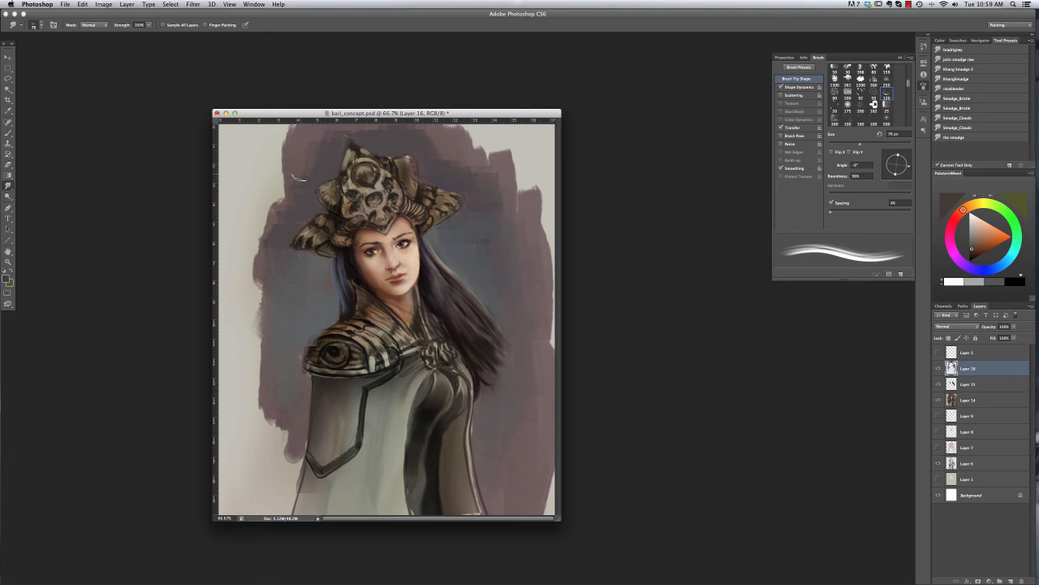
Step: Add a new layer for the hair and select the Square Charcoal brush at 23 px
{"action": "key", "text": "b"}
{"action": "key", "text": "super+alt+shift+n"}
{"action": "right_click", "coordinate": [432, 268]}
{"action": "left_click", "coordinate": [646, 404]}
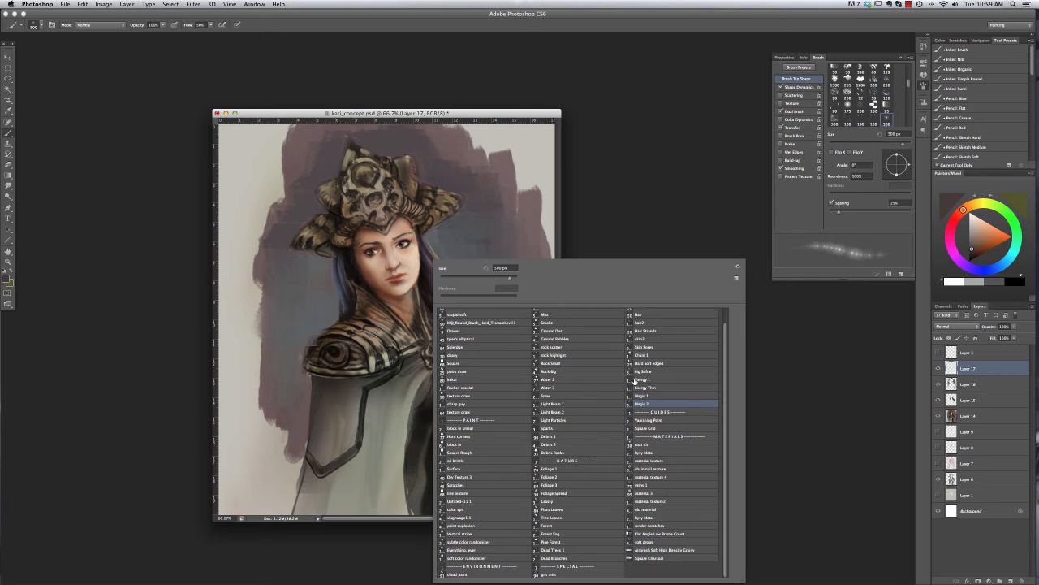
{"action": "left_click", "coordinate": [647, 542]}
{"action": "left_click", "coordinate": [657, 550]}
{"action": "left_click", "coordinate": [652, 558]}
{"action": "key", "text": "Return"}
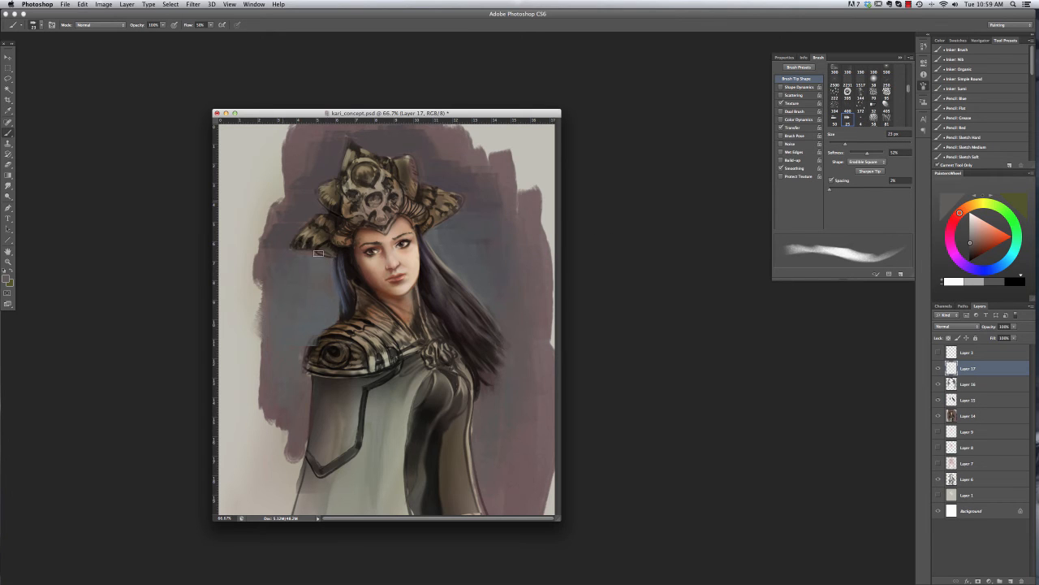
Step: Try to carve into the long hair's outer edge with blue-grey sampled from the background
{"action": "left_click", "coordinate": [470, 276], "text": "alt"}
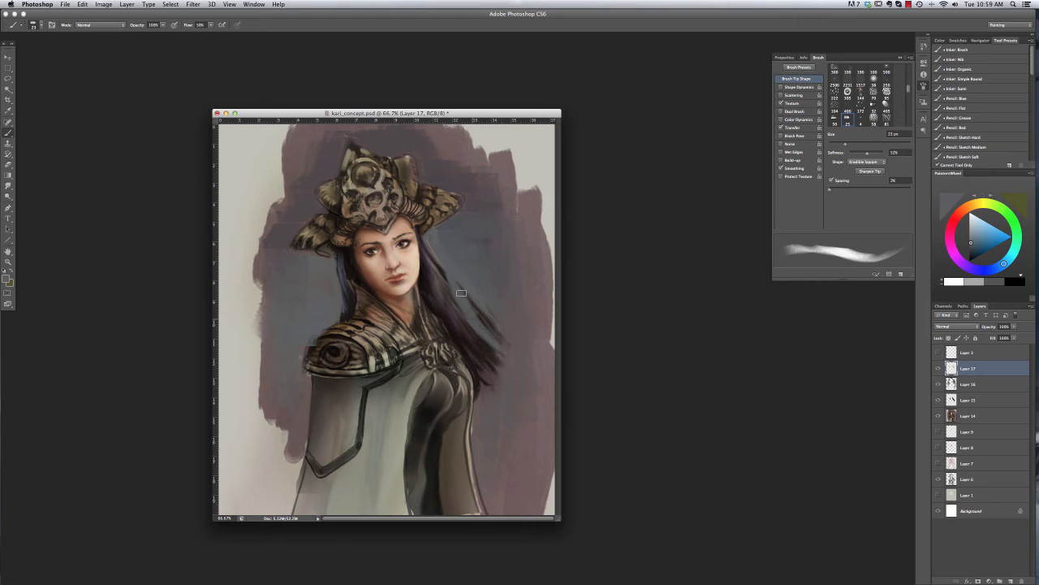
{"action": "mouse_move", "coordinate": [490, 320]}
{"action": "left_mouse_down"}
{"action": "mouse_move", "coordinate": [425, 268]}
{"action": "mouse_move", "coordinate": [490, 320]}
{"action": "left_mouse_up"}
{"action": "key", "text": "super+z"}
Step: Paint dark sampled strands from the headdress down the long hair, reducing the Erodible Square brush to 18 px
{"action": "left_click", "coordinate": [439, 241], "text": "alt"}
{"action": "left_click", "coordinate": [427, 250], "text": "alt"}
{"action": "mouse_move", "coordinate": [431, 246]}
{"action": "left_mouse_down"}
{"action": "mouse_move", "coordinate": [427, 270]}
{"action": "mouse_move", "coordinate": [467, 300]}
{"action": "left_mouse_up"}
{"action": "right_click", "coordinate": [447, 236]}
{"action": "key", "text": "Return"}
{"action": "left_click", "coordinate": [443, 285], "text": "alt"}
{"action": "left_click_drag", "start_coordinate": [429, 258], "coordinate": [486, 317]}
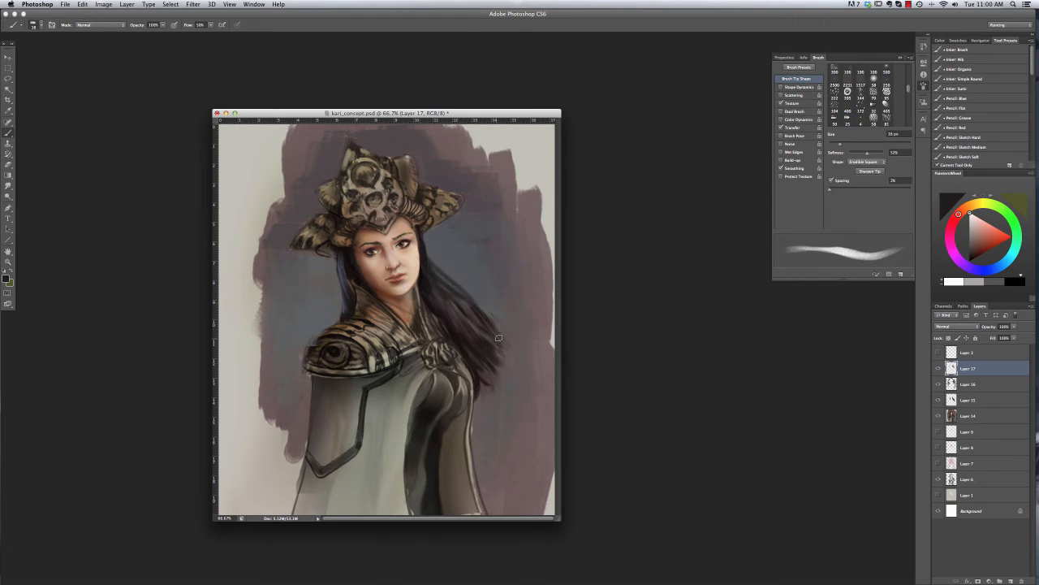
Step: Add dark strands to the upper long hair, undo the one beside the cheek, sample brown and set the brush to 9 px
{"action": "left_click_drag", "start_coordinate": [422, 235], "coordinate": [458, 289]}
{"action": "left_click_drag", "start_coordinate": [342, 260], "coordinate": [348, 289]}
{"action": "key", "text": "super+z"}
{"action": "left_click_drag", "start_coordinate": [417, 232], "coordinate": [451, 278]}
{"action": "left_click", "coordinate": [422, 278], "text": "alt"}
{"action": "right_click", "coordinate": [430, 245]}
{"action": "left_click", "coordinate": [448, 255]}
{"action": "key", "text": "Return"}
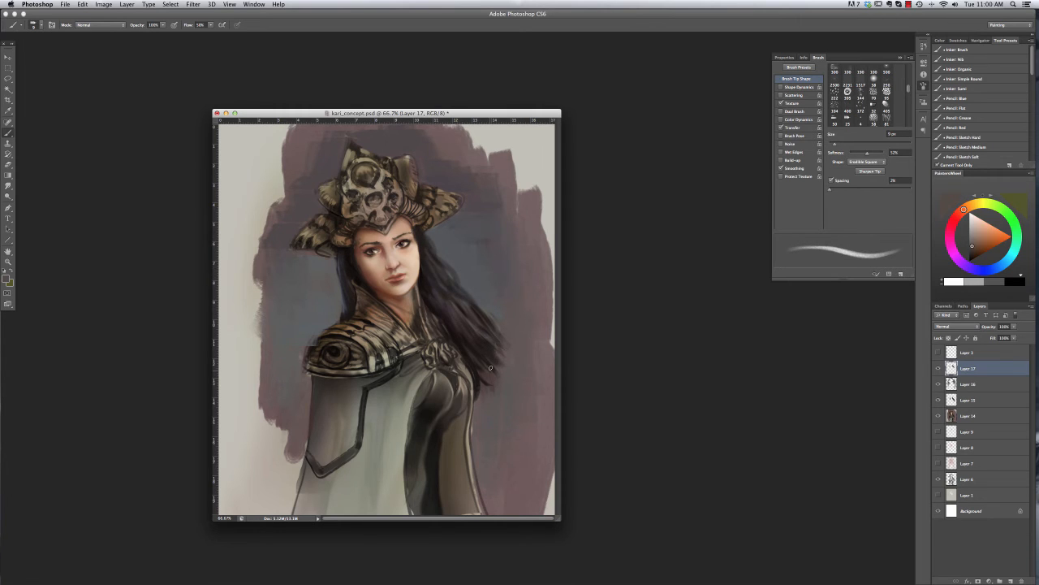
Step: Darken the suit's front panel with near-black strokes down its length and edge, using the Erodible Square brush at 18 px
{"action": "left_click", "coordinate": [452, 280], "text": "alt"}
{"action": "right_click", "coordinate": [443, 257]}
{"action": "left_click", "coordinate": [462, 276]}
{"action": "key", "text": "Return"}
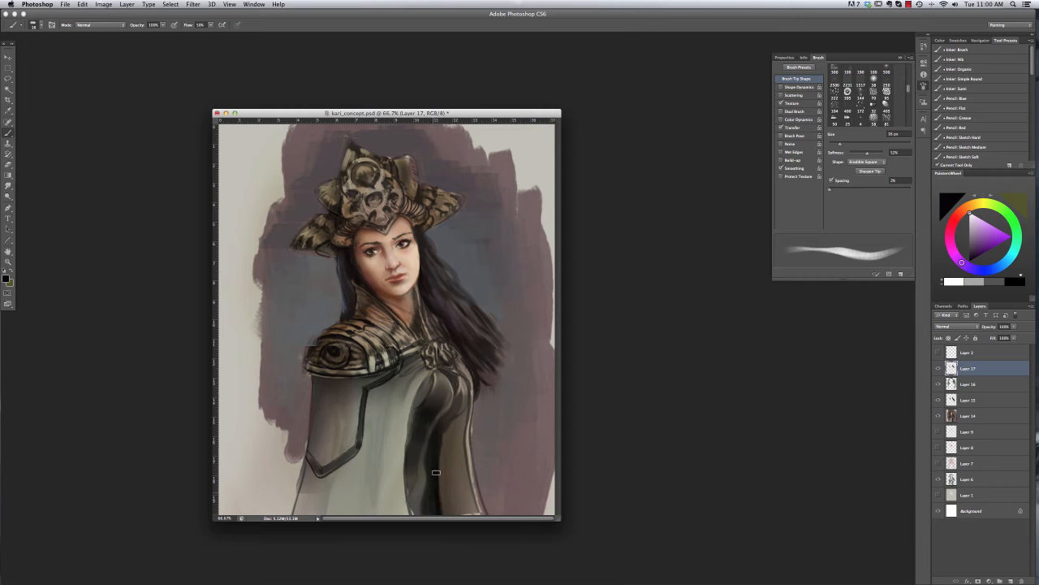
{"action": "left_click_drag", "start_coordinate": [436, 471], "coordinate": [430, 512]}
{"action": "left_click_drag", "start_coordinate": [415, 443], "coordinate": [411, 512]}
{"action": "left_click_drag", "start_coordinate": [422, 413], "coordinate": [412, 454]}
{"action": "left_click", "coordinate": [421, 455], "text": "alt"}
Step: Set the brush to 15 px and paint dark strokes around the upper curve of the suit's front panel
{"action": "right_click", "coordinate": [542, 281]}
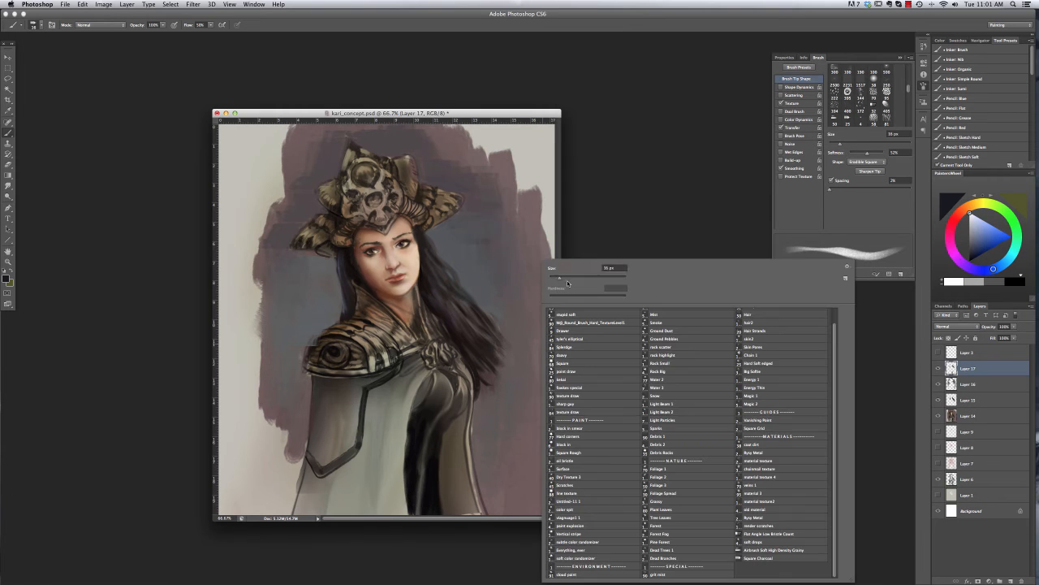
{"action": "left_click", "coordinate": [568, 280]}
{"action": "key", "text": "Return"}
{"action": "left_click_drag", "start_coordinate": [432, 386], "coordinate": [410, 430]}
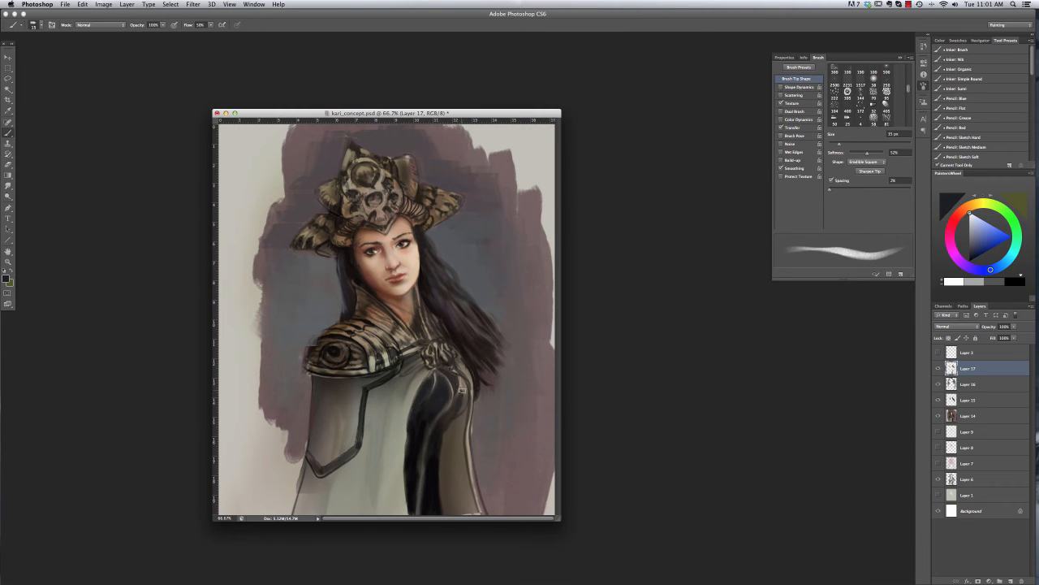
Step: Sample brown from the headdress and switch to a resized flat, angled textured brush tip to tint the headdress
{"action": "left_click", "coordinate": [410, 172], "text": "alt"}
{"action": "right_click", "coordinate": [416, 169]}
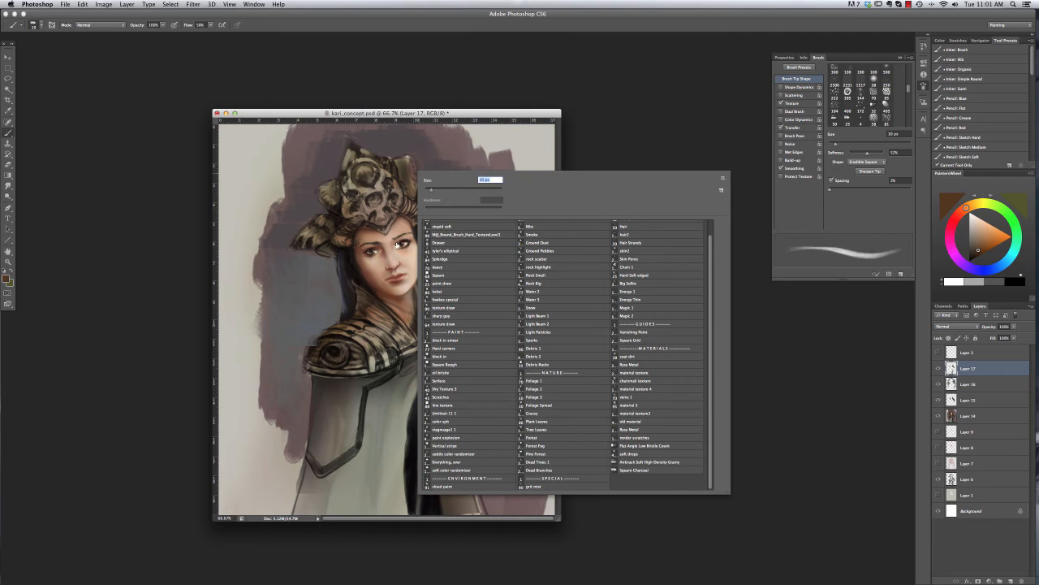
{"action": "left_click", "coordinate": [445, 275]}
{"action": "left_click", "coordinate": [445, 266]}
{"action": "key", "text": "Return"}
{"action": "right_click", "coordinate": [382, 154]}
{"action": "left_click", "coordinate": [403, 173]}
{"action": "key", "text": "Return"}
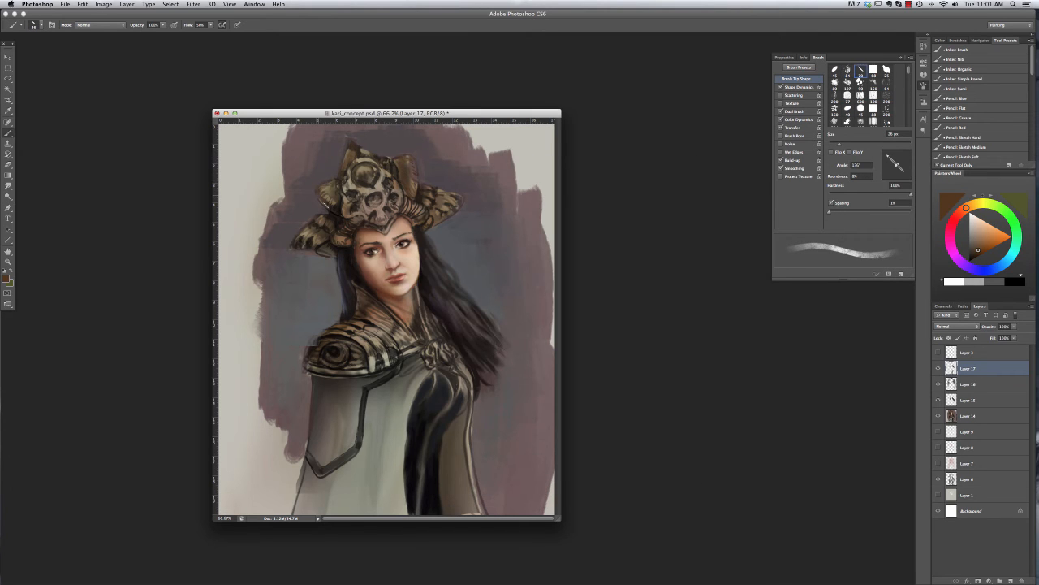
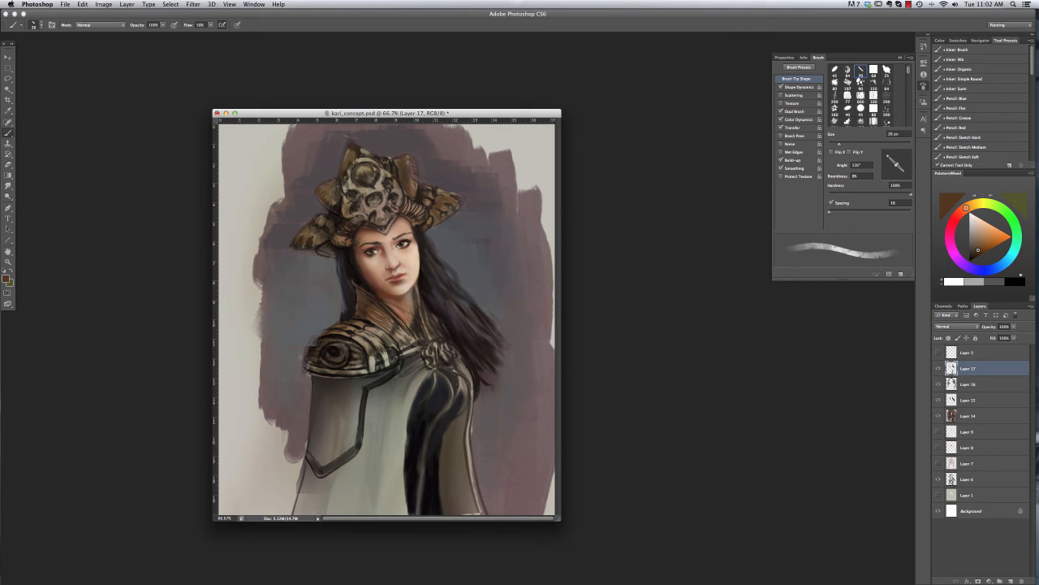
Step: Sample a warm skin tone from the face, change the brush and tint the lower cloak with it
{"action": "left_click", "coordinate": [393, 262], "text": "alt"}
{"action": "right_click", "coordinate": [417, 257]}
{"action": "left_click", "coordinate": [443, 276]}
{"action": "key", "text": "Return"}
{"action": "mouse_move", "coordinate": [397, 487]}
{"action": "left_mouse_down"}
{"action": "mouse_move", "coordinate": [394, 395]}
{"action": "mouse_move", "coordinate": [406, 372]}
{"action": "mouse_move", "coordinate": [367, 479]}
{"action": "mouse_move", "coordinate": [326, 502]}
{"action": "left_mouse_up"}
Step: Sample dark blue from the suit and softly shade the cloak's lower edges with the stupid soft brush at 342 px
{"action": "left_click", "coordinate": [318, 482], "text": "alt"}
{"action": "left_click", "coordinate": [424, 422], "text": "alt"}
{"action": "right_click", "coordinate": [339, 439]}
{"action": "left_click", "coordinate": [390, 323]}
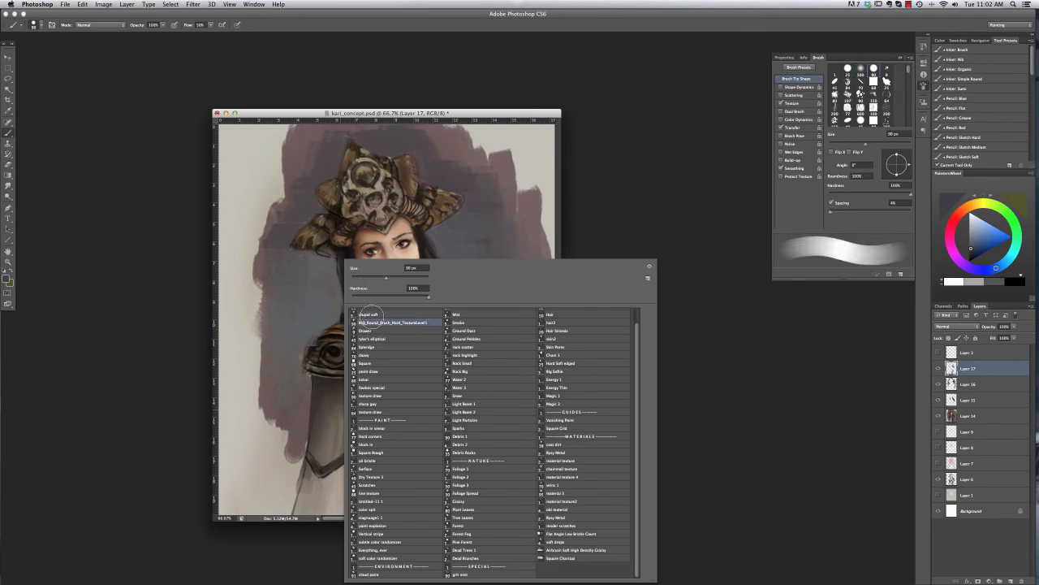
{"action": "left_click", "coordinate": [380, 313]}
{"action": "key", "text": "Return"}
{"action": "left_click_drag", "start_coordinate": [455, 488], "coordinate": [483, 452]}
{"action": "left_click_drag", "start_coordinate": [297, 464], "coordinate": [295, 510]}
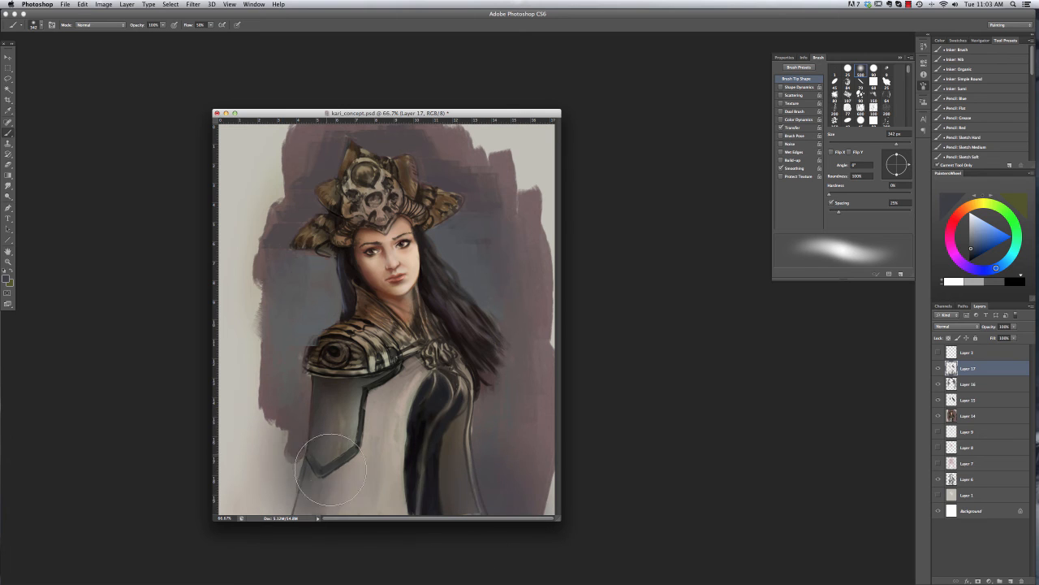
Step: Show the Navigator preview and redraw the cloak's angular trim line in sampled near-black with a smaller textured brush
{"action": "left_click", "coordinate": [981, 40]}
{"action": "left_click", "coordinate": [414, 379]}
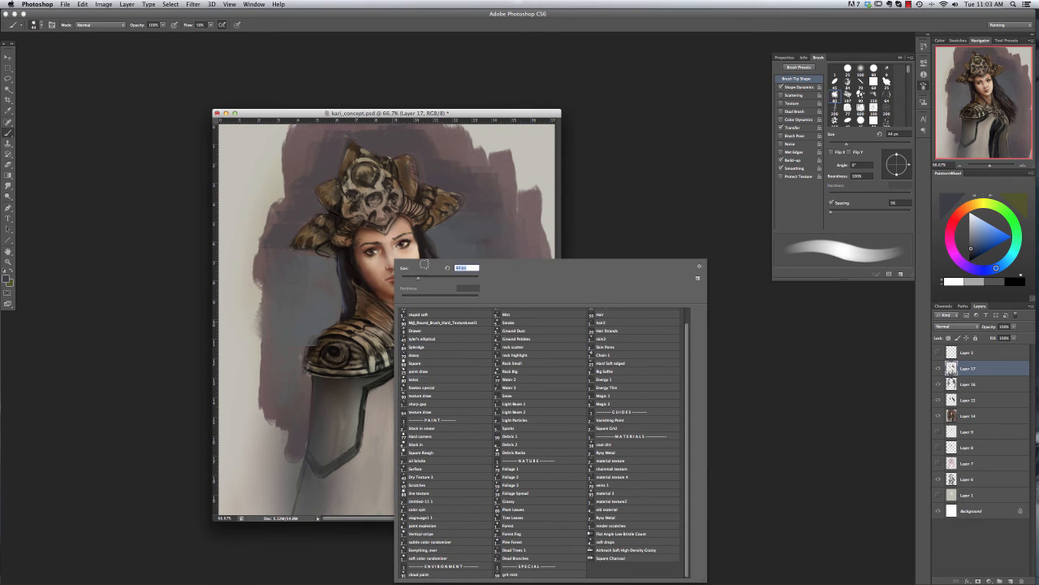
{"action": "left_click", "coordinate": [390, 112]}
{"action": "right_click", "coordinate": [419, 206]}
{"action": "left_click_drag", "start_coordinate": [440, 278], "coordinate": [428, 278]}
{"action": "left_click", "coordinate": [356, 314], "text": "alt"}
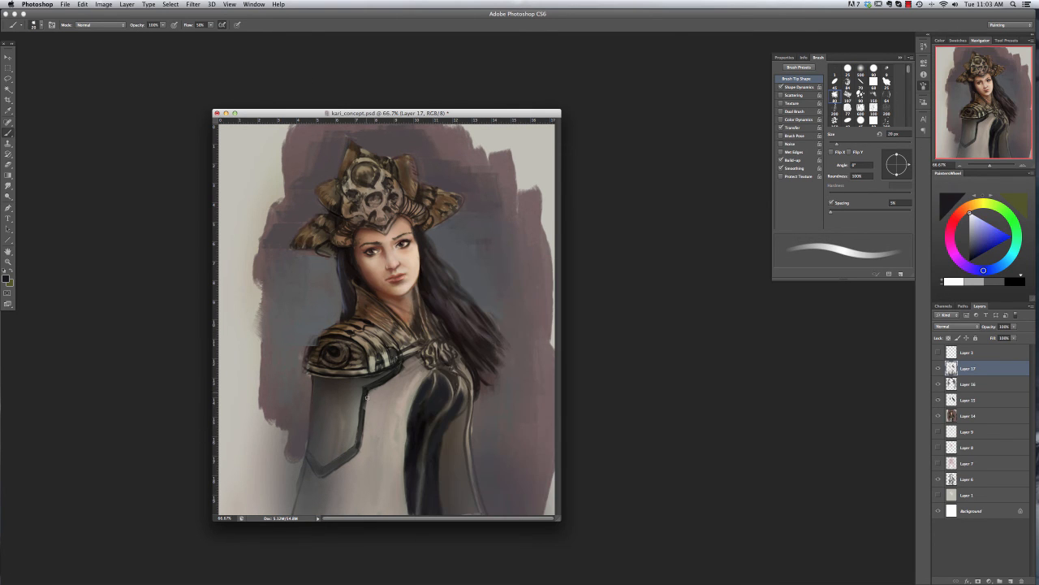
{"action": "mouse_move", "coordinate": [367, 398]}
{"action": "left_mouse_down"}
{"action": "mouse_move", "coordinate": [351, 454]}
{"action": "mouse_move", "coordinate": [308, 458]}
{"action": "left_mouse_up"}
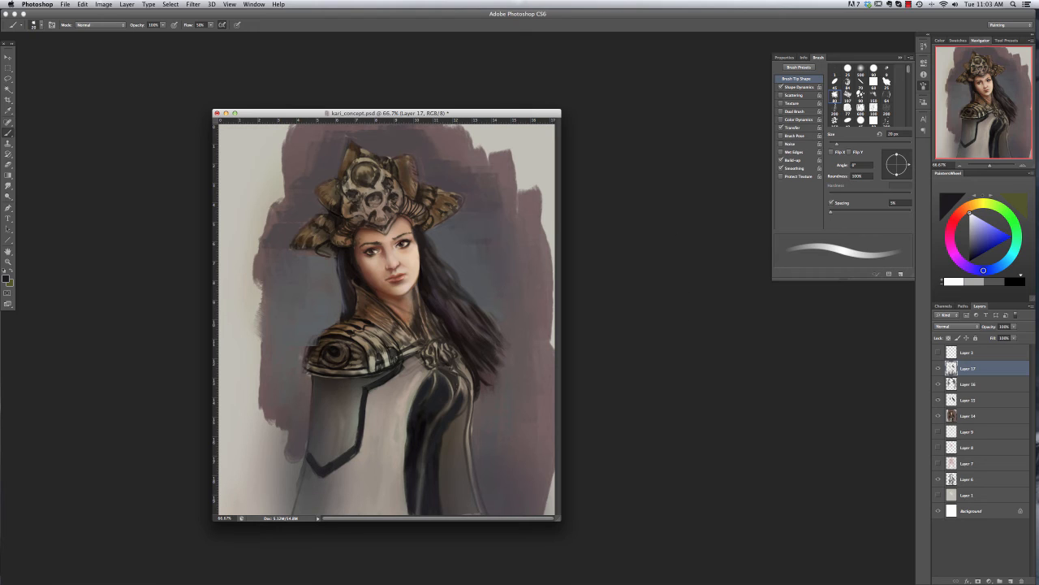
Step: Choose a deep red, add a new layer and paint red accents on the suit's chest and the headdress
{"action": "left_click", "coordinate": [955, 217]}
{"action": "left_click", "coordinate": [991, 245]}
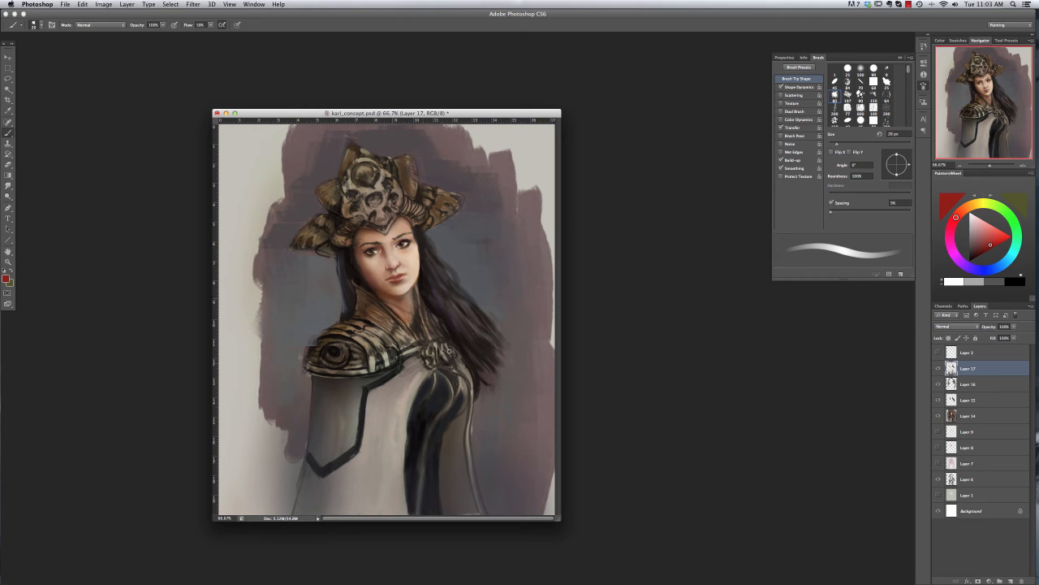
{"action": "left_click", "coordinate": [1011, 581]}
{"action": "mouse_move", "coordinate": [439, 375]}
{"action": "left_mouse_down"}
{"action": "mouse_move", "coordinate": [419, 398]}
{"action": "mouse_move", "coordinate": [427, 428]}
{"action": "mouse_move", "coordinate": [464, 394]}
{"action": "left_mouse_up"}
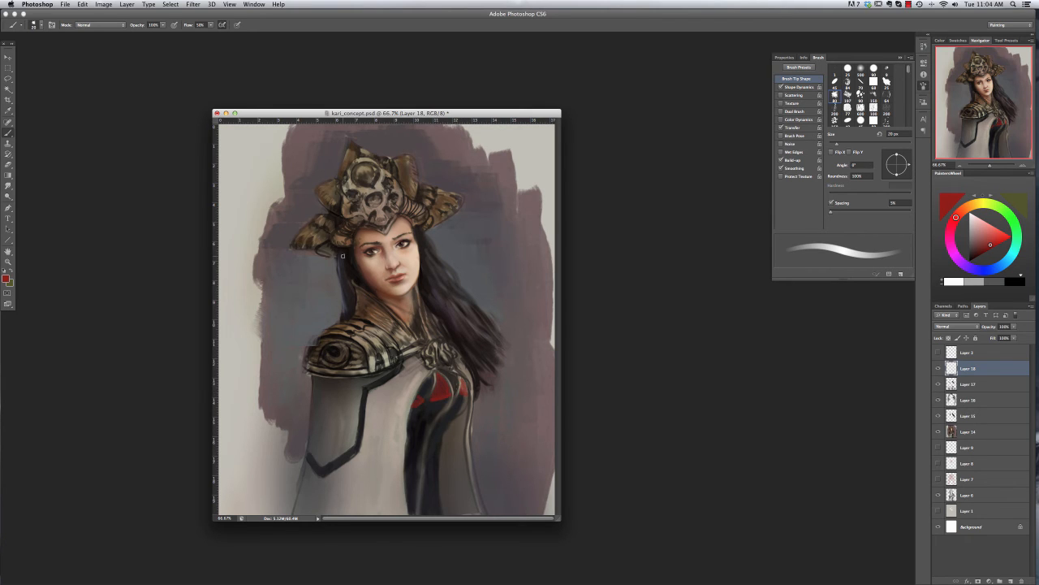
{"action": "mouse_move", "coordinate": [339, 181]}
{"action": "left_mouse_down"}
{"action": "mouse_move", "coordinate": [341, 193]}
{"action": "mouse_move", "coordinate": [370, 180]}
{"action": "mouse_move", "coordinate": [359, 177]}
{"action": "left_mouse_up"}
Step: Paint the headdress's round gem teal and enrich it with a soft brush in Overlay mode
{"action": "left_click", "coordinate": [1017, 243]}
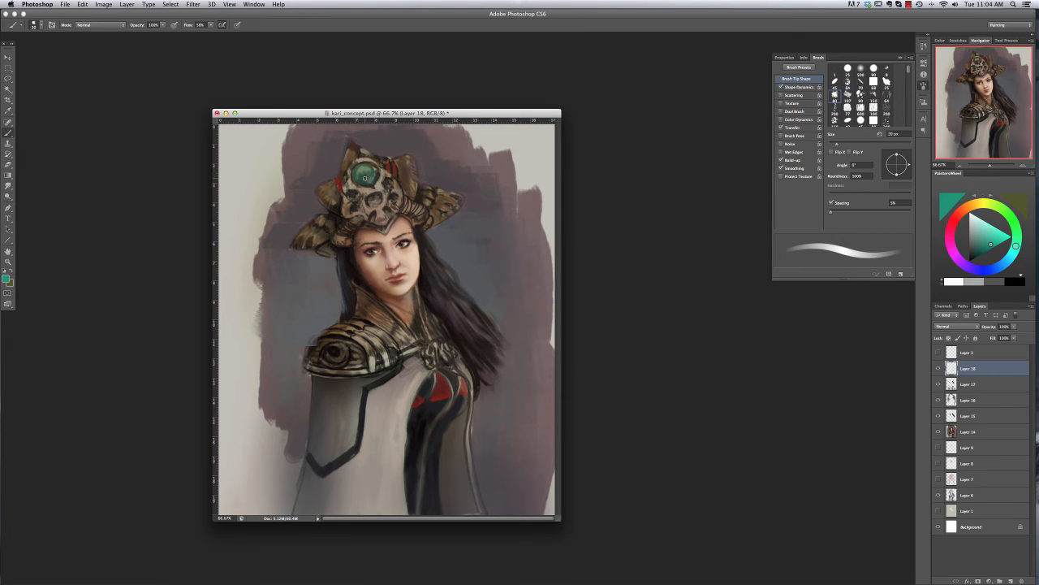
{"action": "right_click", "coordinate": [306, 169]}
{"action": "left_click", "coordinate": [341, 224]}
{"action": "left_click", "coordinate": [101, 25]}
{"action": "left_click", "coordinate": [85, 113]}
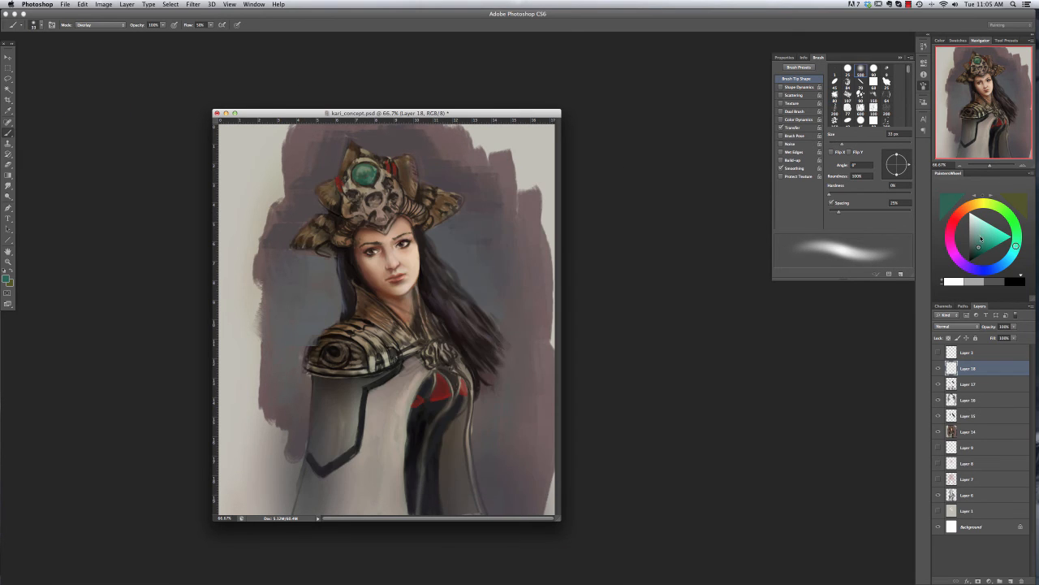
{"action": "left_click_drag", "start_coordinate": [363, 178], "coordinate": [371, 172]}
{"action": "left_click", "coordinate": [976, 228]}
Step: Switch back to the textured brush at 38 px and deepen the suit's front panel with sampled near-black
{"action": "right_click", "coordinate": [504, 261]}
{"action": "left_click", "coordinate": [524, 378]}
{"action": "left_click", "coordinate": [415, 452], "text": "alt"}
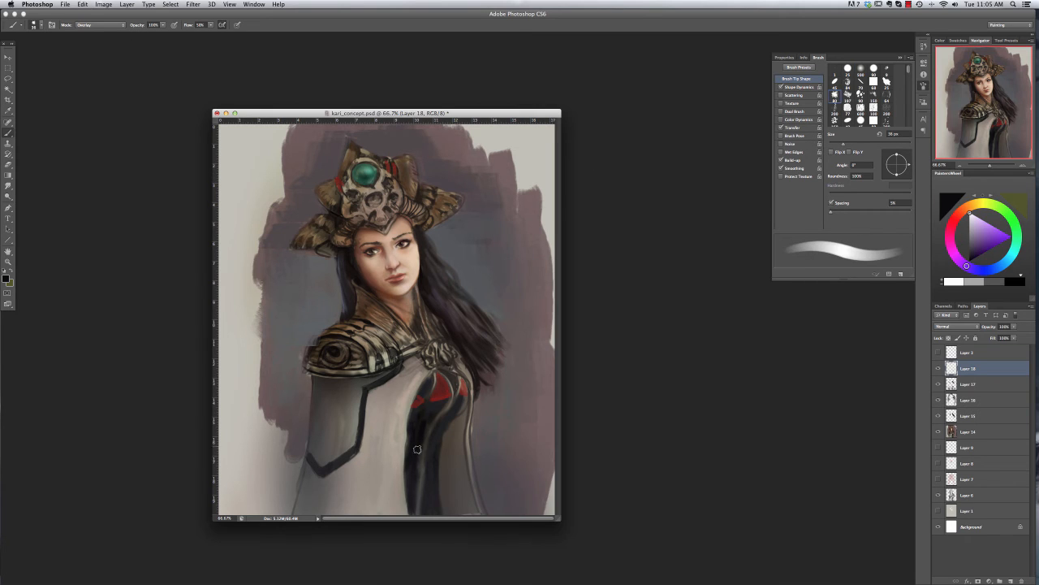
{"action": "left_click", "coordinate": [430, 458], "text": "alt"}
{"action": "left_click_drag", "start_coordinate": [417, 448], "coordinate": [422, 510]}
{"action": "left_click", "coordinate": [417, 462], "text": "alt"}
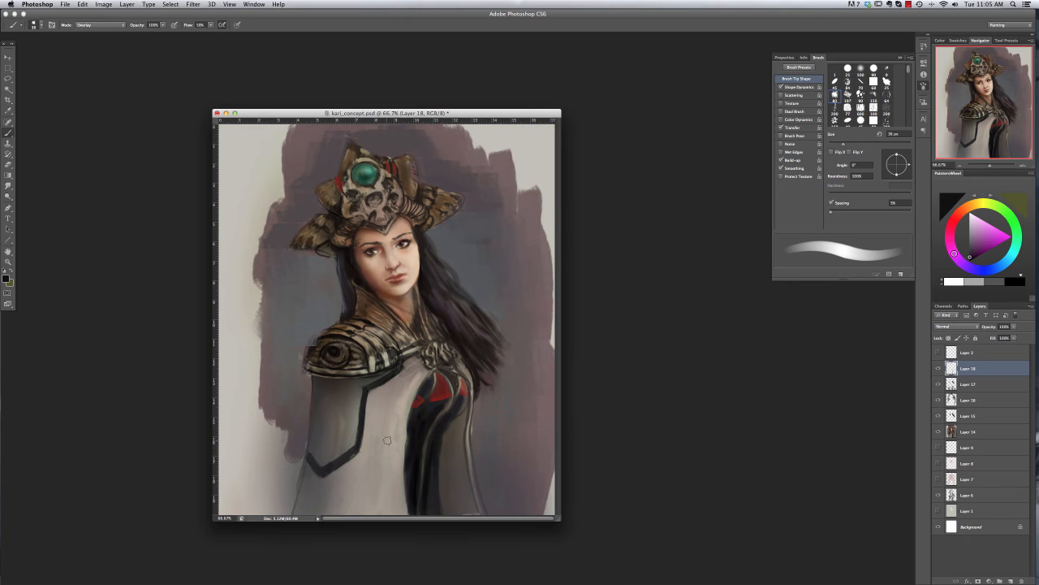
Step: Reduce the brush size and add sampled orange-gold highlights to the headdress's right wing and upper horn
{"action": "right_click", "coordinate": [510, 261]}
{"action": "left_click", "coordinate": [451, 203], "text": "alt"}
{"action": "right_click", "coordinate": [459, 194]}
{"action": "left_click_drag", "start_coordinate": [464, 229], "coordinate": [458, 230]}
{"action": "left_click", "coordinate": [457, 205]}
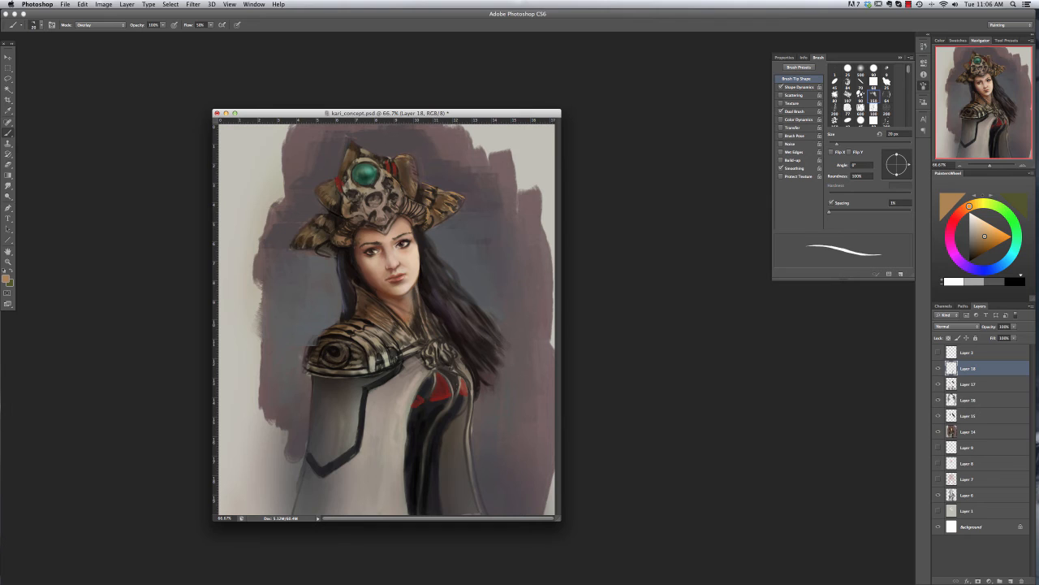
{"action": "left_click", "coordinate": [411, 161], "text": "alt"}
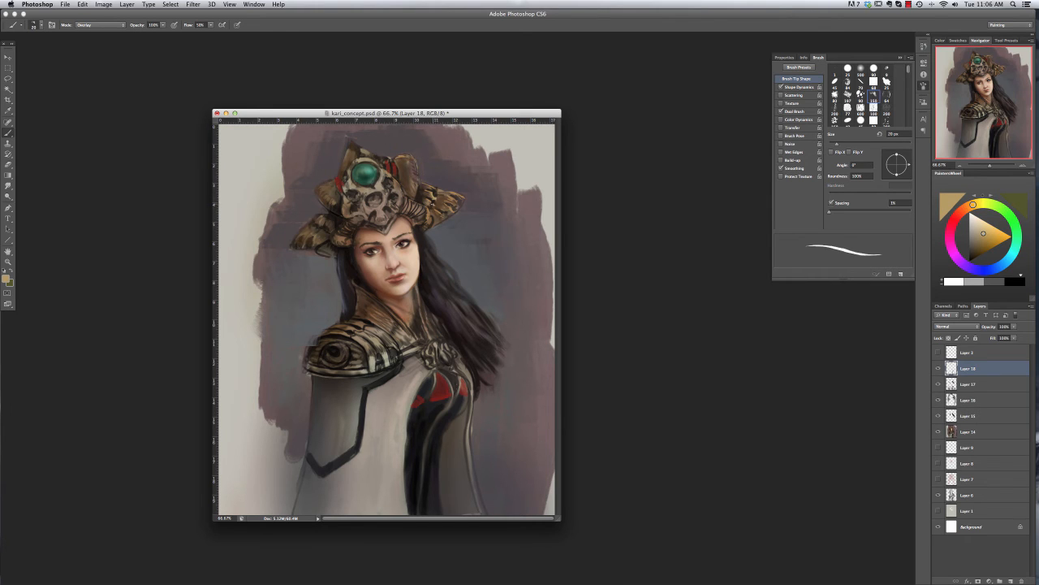
{"action": "left_click_drag", "start_coordinate": [456, 211], "coordinate": [440, 224]}
Step: Brighten the collar and the adjoining shoulder armour with golden Overlay strokes, resampling gold from the headdress wing
{"action": "left_click_drag", "start_coordinate": [418, 308], "coordinate": [426, 328]}
{"action": "mouse_move", "coordinate": [384, 303]}
{"action": "left_mouse_down"}
{"action": "mouse_move", "coordinate": [416, 337]}
{"action": "mouse_move", "coordinate": [404, 346]}
{"action": "left_mouse_up"}
{"action": "left_click", "coordinate": [443, 213], "text": "alt"}
{"action": "left_click_drag", "start_coordinate": [384, 329], "coordinate": [386, 349]}
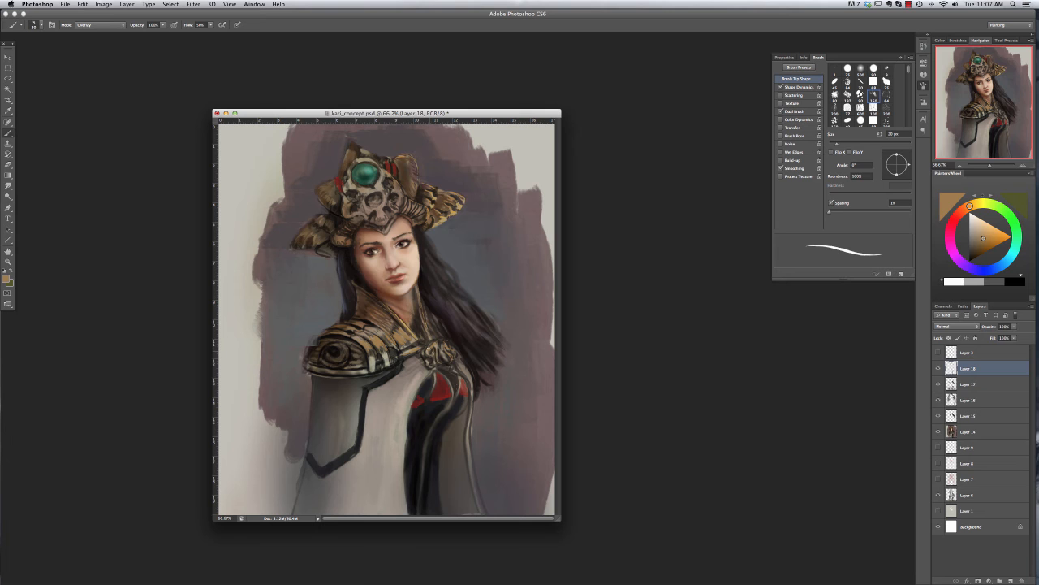
Step: Sample the headdress's red and strengthen the red accent beside the gem with the flat angled textured brush at 26 px
{"action": "left_click", "coordinate": [390, 164], "text": "alt"}
{"action": "right_click", "coordinate": [387, 165]}
{"action": "left_click", "coordinate": [408, 262]}
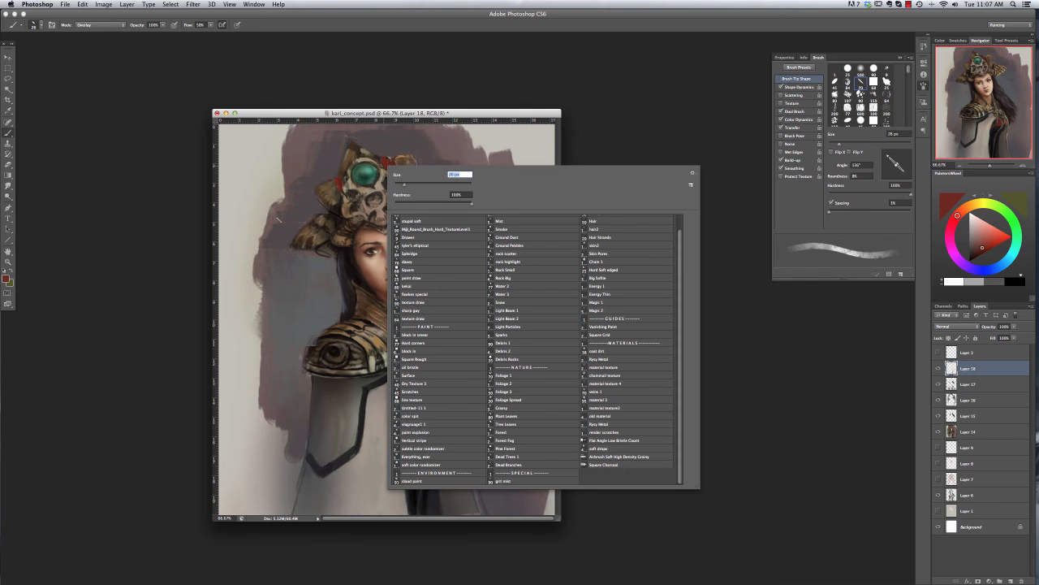
{"action": "left_click", "coordinate": [563, 568]}
{"action": "left_click", "coordinate": [396, 166]}
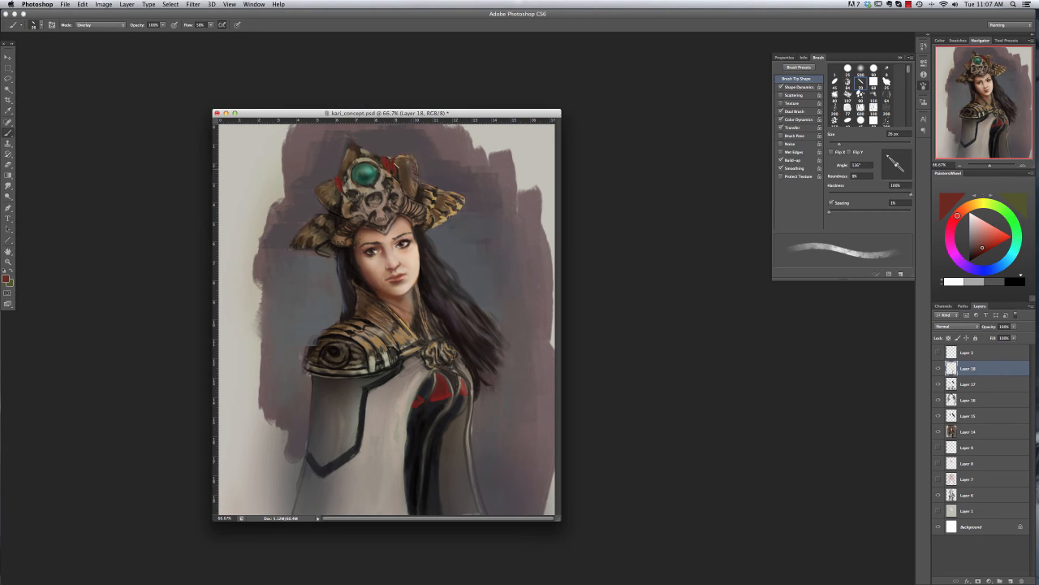
{"action": "left_click", "coordinate": [406, 166], "text": "alt"}
{"action": "left_click_drag", "start_coordinate": [399, 161], "coordinate": [408, 186]}
{"action": "key", "text": "super+z"}
Step: Sample dark brown from the headdress, set the brush to 18 px and return its blend mode to Normal
{"action": "left_click", "coordinate": [406, 174], "text": "alt"}
{"action": "right_click", "coordinate": [396, 145]}
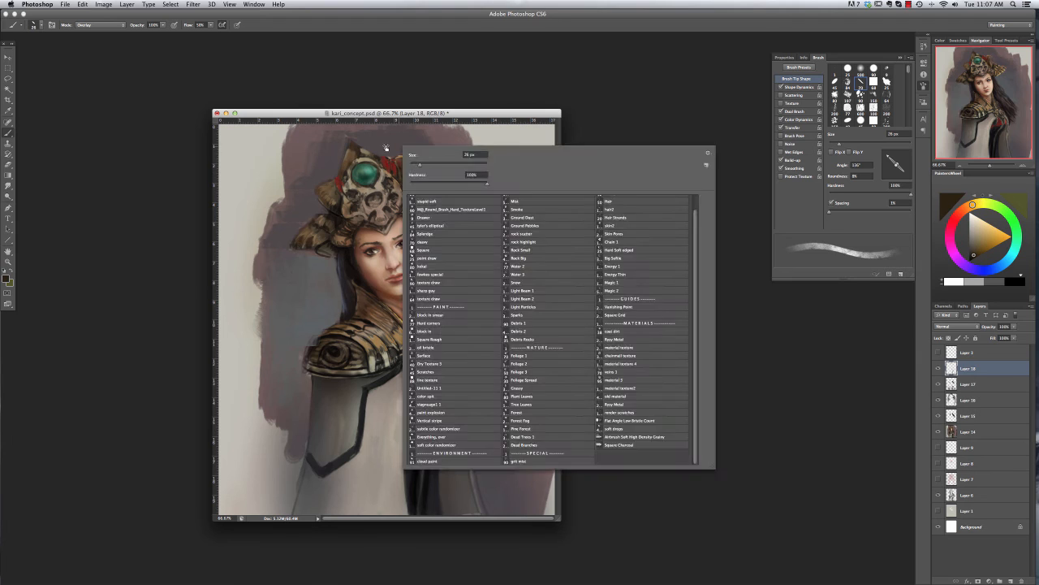
{"action": "left_click", "coordinate": [420, 240]}
{"action": "left_click", "coordinate": [112, 25]}
{"action": "left_click", "coordinate": [112, 8]}
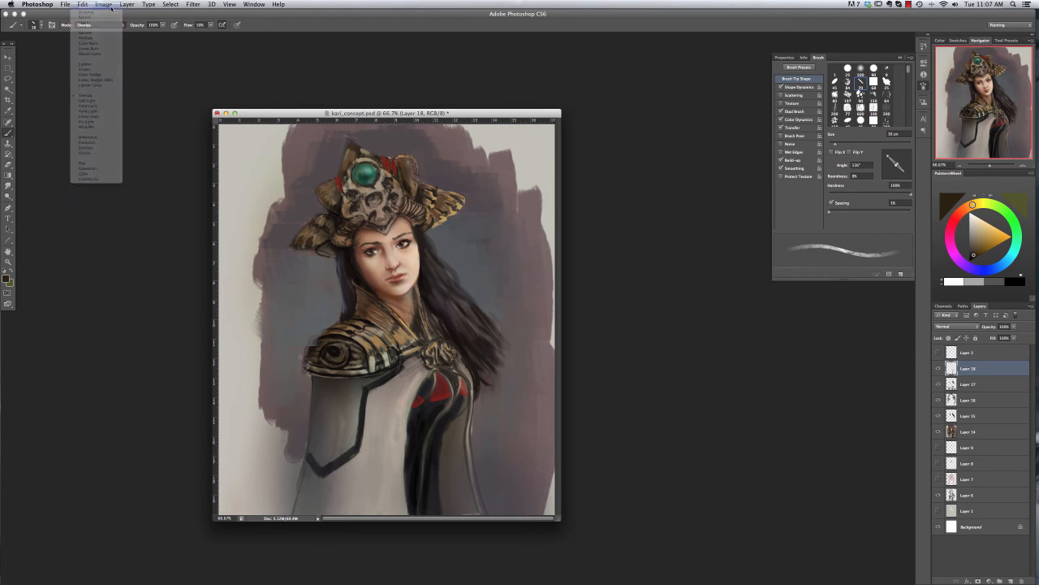
Step: Repaint the headdress's upper horns on both sides of the skull with sampled golds and browns
{"action": "left_click", "coordinate": [445, 197], "text": "alt"}
{"action": "left_click", "coordinate": [411, 169], "text": "alt"}
{"action": "left_click_drag", "start_coordinate": [403, 160], "coordinate": [413, 165]}
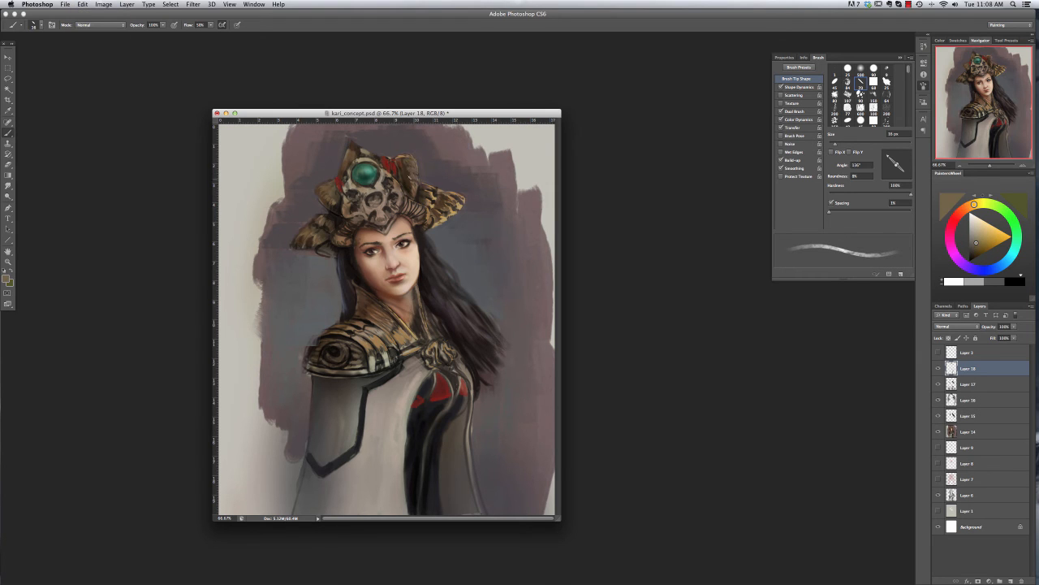
{"action": "left_click", "coordinate": [333, 195], "text": "alt"}
{"action": "left_click_drag", "start_coordinate": [330, 190], "coordinate": [337, 206]}
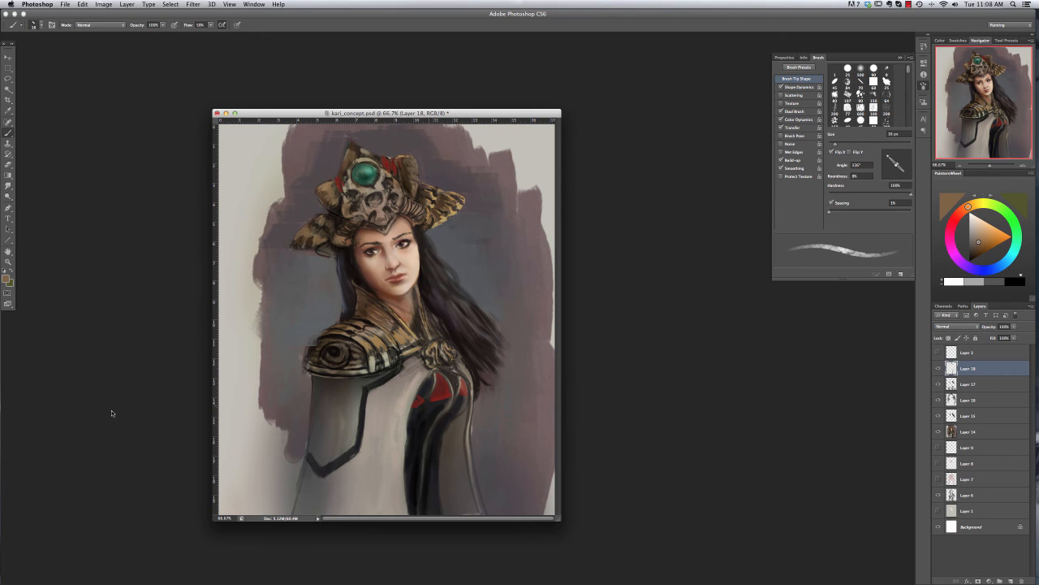
Step: Enlarge the brush and repaint the collar and the shoulder armour's upper plates and rim in sampled browns
{"action": "left_click", "coordinate": [355, 297], "text": "alt"}
{"action": "right_click", "coordinate": [357, 297]}
{"action": "key", "text": "bracketright"}
{"action": "mouse_move", "coordinate": [363, 294]}
{"action": "left_mouse_down"}
{"action": "mouse_move", "coordinate": [357, 317]}
{"action": "mouse_move", "coordinate": [400, 327]}
{"action": "left_mouse_up"}
{"action": "mouse_move", "coordinate": [364, 299]}
{"action": "left_mouse_down"}
{"action": "mouse_move", "coordinate": [384, 328]}
{"action": "mouse_move", "coordinate": [407, 336]}
{"action": "left_mouse_up"}
{"action": "left_click", "coordinate": [375, 306], "text": "alt"}
{"action": "left_click_drag", "start_coordinate": [374, 316], "coordinate": [401, 330]}
{"action": "mouse_move", "coordinate": [337, 323]}
{"action": "left_mouse_down"}
{"action": "mouse_move", "coordinate": [306, 350]}
{"action": "mouse_move", "coordinate": [330, 334]}
{"action": "mouse_move", "coordinate": [322, 331]}
{"action": "left_mouse_up"}
{"action": "left_click_drag", "start_coordinate": [302, 362], "coordinate": [366, 371]}
Step: Sample light gold from the headdress wing and cover the skull's forehead and cheek with warm tan strokes
{"action": "left_click", "coordinate": [466, 202], "text": "alt"}
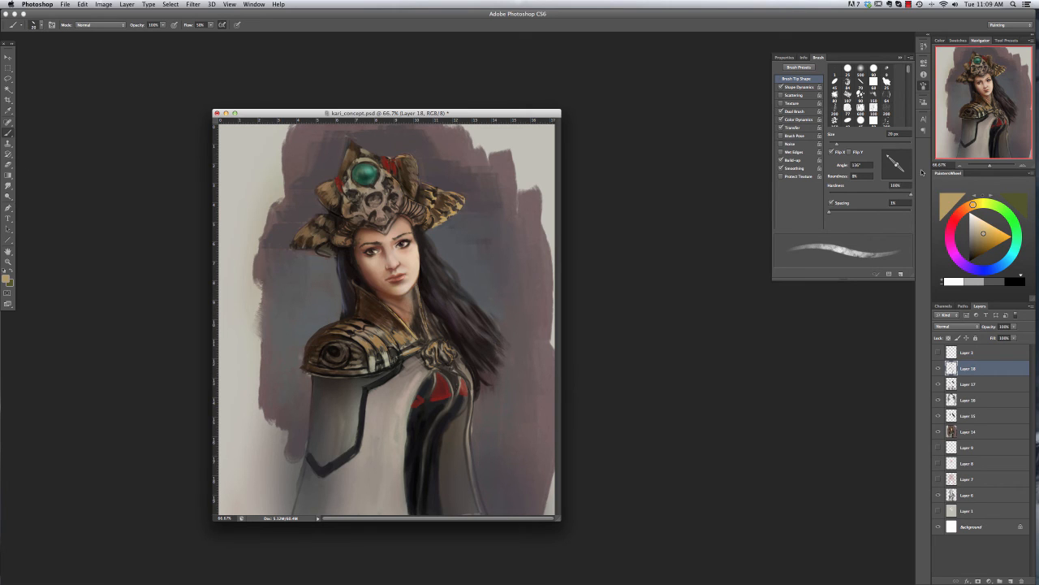
{"action": "left_click_drag", "start_coordinate": [389, 176], "coordinate": [404, 199]}
{"action": "left_click_drag", "start_coordinate": [387, 191], "coordinate": [382, 205]}
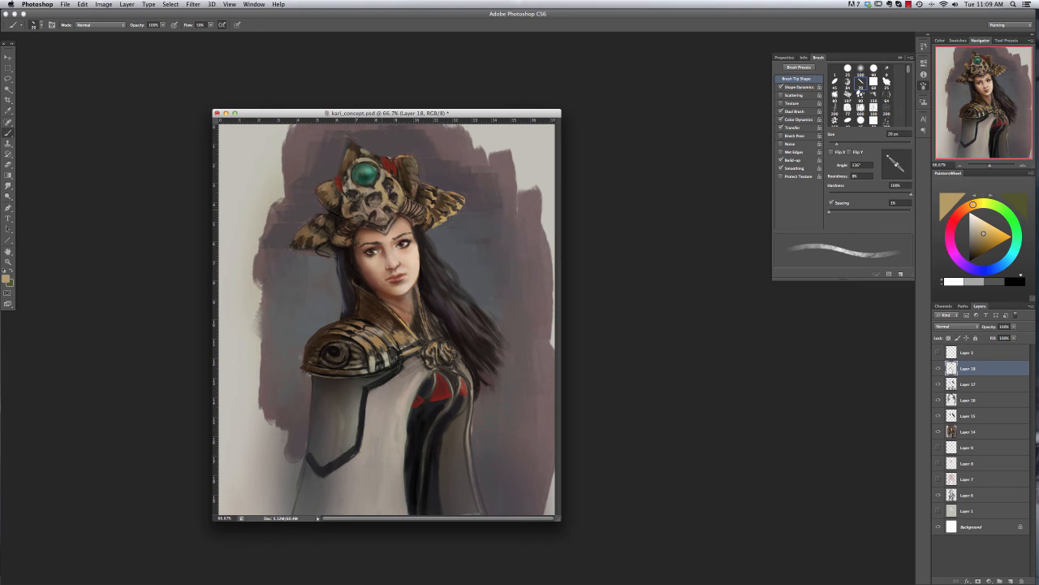
{"action": "left_click", "coordinate": [382, 217], "text": "alt"}
{"action": "left_click", "coordinate": [378, 203], "text": "alt"}
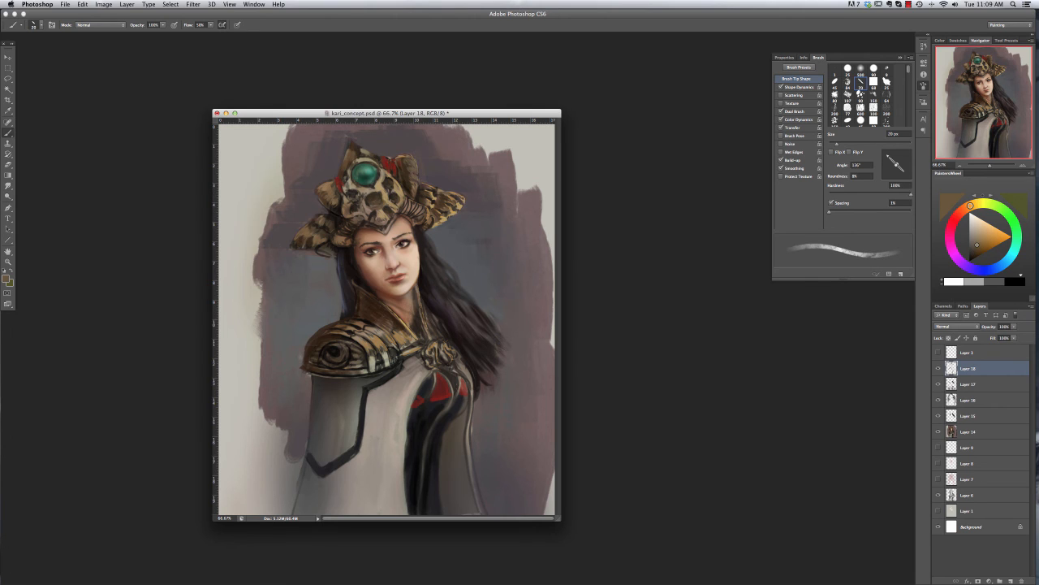
Step: Paint sampled gold across the middle of the headdress skull, resampling tones from its hollows and brow
{"action": "left_click", "coordinate": [449, 203], "text": "alt"}
{"action": "mouse_move", "coordinate": [399, 197]}
{"action": "left_mouse_down"}
{"action": "mouse_move", "coordinate": [385, 224]}
{"action": "mouse_move", "coordinate": [362, 218]}
{"action": "left_mouse_up"}
{"action": "left_click", "coordinate": [388, 213], "text": "alt"}
{"action": "left_click", "coordinate": [383, 217], "text": "alt"}
{"action": "left_click", "coordinate": [370, 192], "text": "alt"}
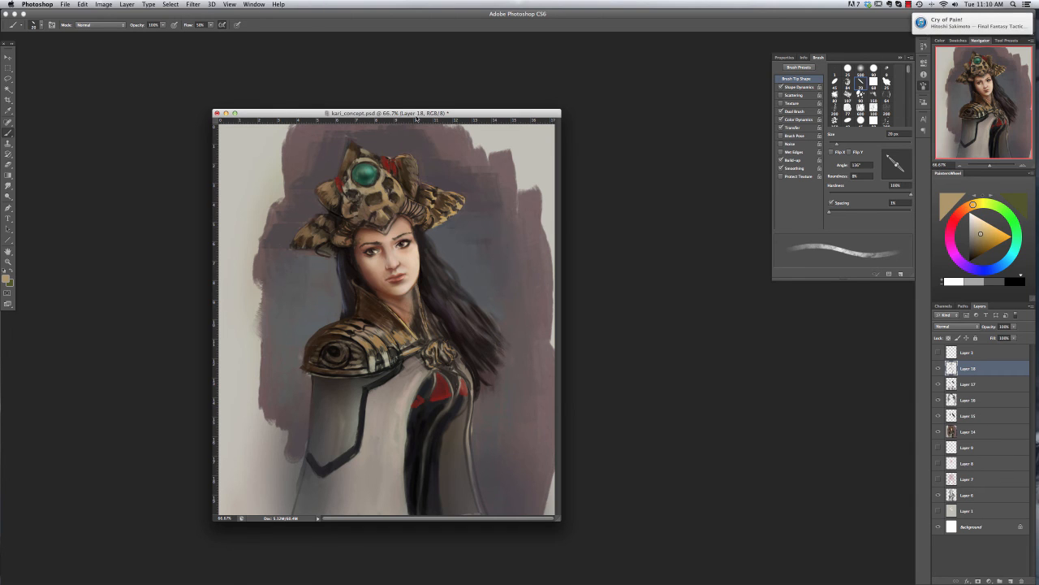
Step: Undo the last stroke, then darken the headdress's left side and the skull's eye socket with sampled dark brown
{"action": "left_click", "coordinate": [416, 183], "text": "alt"}
{"action": "right_click", "coordinate": [417, 180]}
{"action": "key", "text": "super+z"}
{"action": "left_click_drag", "start_coordinate": [335, 181], "coordinate": [313, 237]}
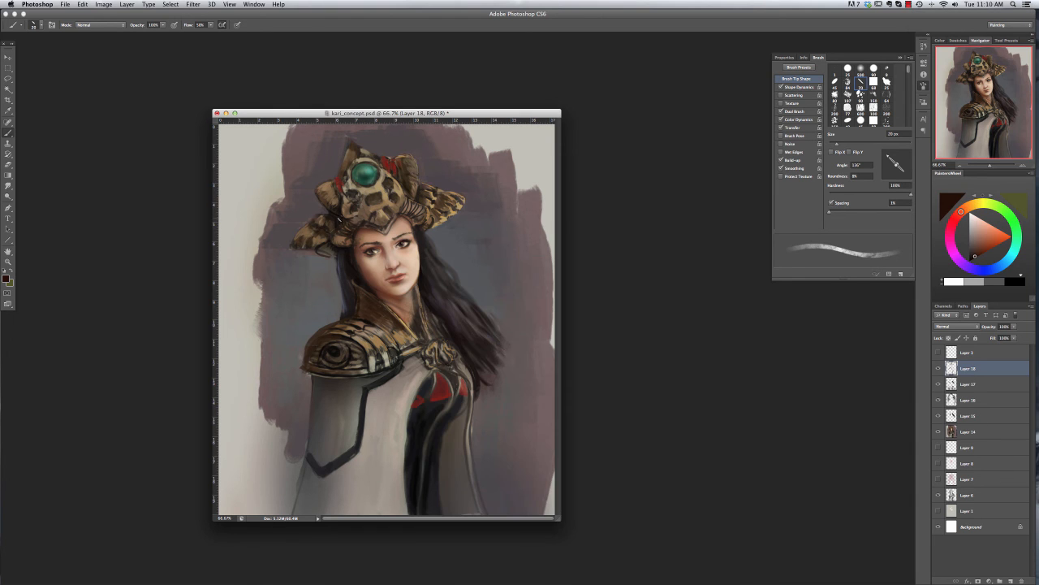
{"action": "mouse_move", "coordinate": [370, 200]}
{"action": "left_mouse_down"}
{"action": "mouse_move", "coordinate": [381, 192]}
{"action": "mouse_move", "coordinate": [358, 187]}
{"action": "left_mouse_up"}
{"action": "left_click", "coordinate": [362, 191], "text": "alt"}
{"action": "left_click", "coordinate": [371, 209], "text": "alt"}
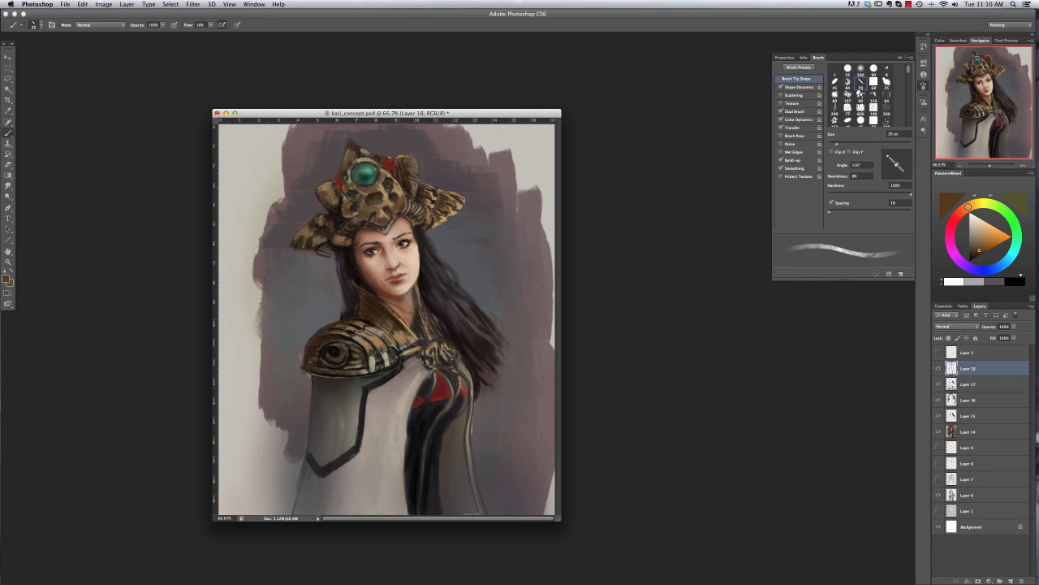
Step: Set the brush to 9 px and refine the skull's ridges with sampled orange-tan
{"action": "left_click", "coordinate": [394, 195], "text": "alt"}
{"action": "left_click", "coordinate": [383, 197], "text": "alt"}
{"action": "right_click", "coordinate": [379, 183]}
{"action": "left_click", "coordinate": [389, 199]}
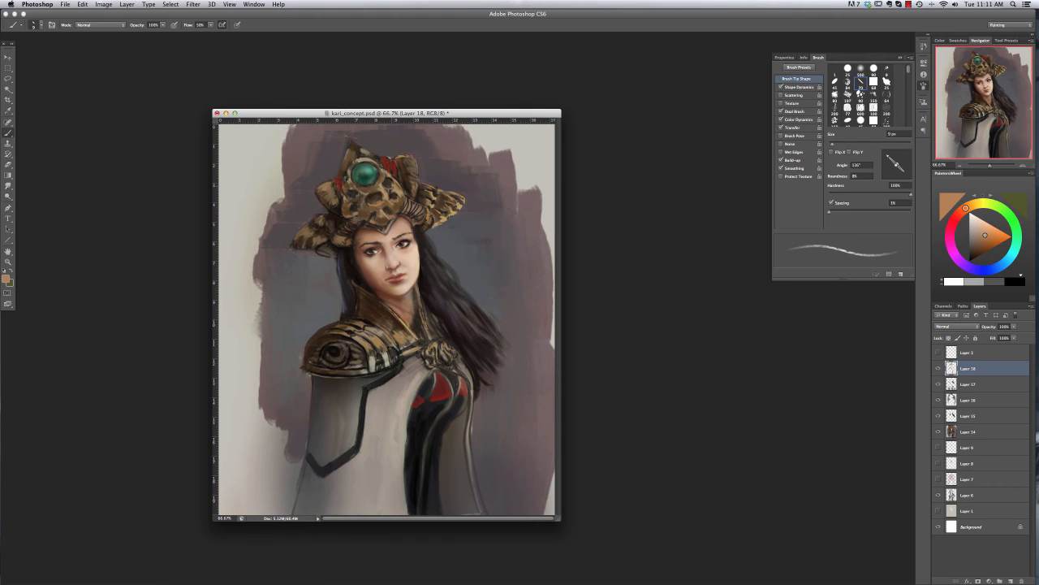
Step: Set the brush to 17 px and deepen the skull's hollows with sampled dark browns
{"action": "left_click", "coordinate": [338, 222], "text": "alt"}
{"action": "right_click", "coordinate": [379, 163]}
{"action": "left_click", "coordinate": [393, 179]}
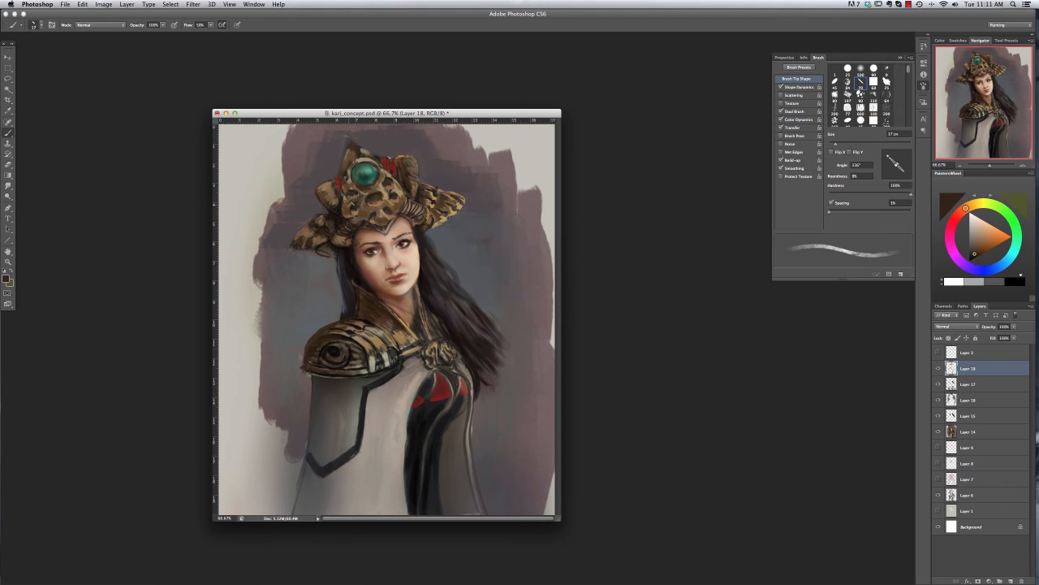
{"action": "left_click", "coordinate": [369, 206], "text": "alt"}
Step: Sample red from the headdress and paint the ribbed bands beside the skull red with a textured brush at 14 px
{"action": "left_click", "coordinate": [390, 162], "text": "alt"}
{"action": "right_click", "coordinate": [455, 212]}
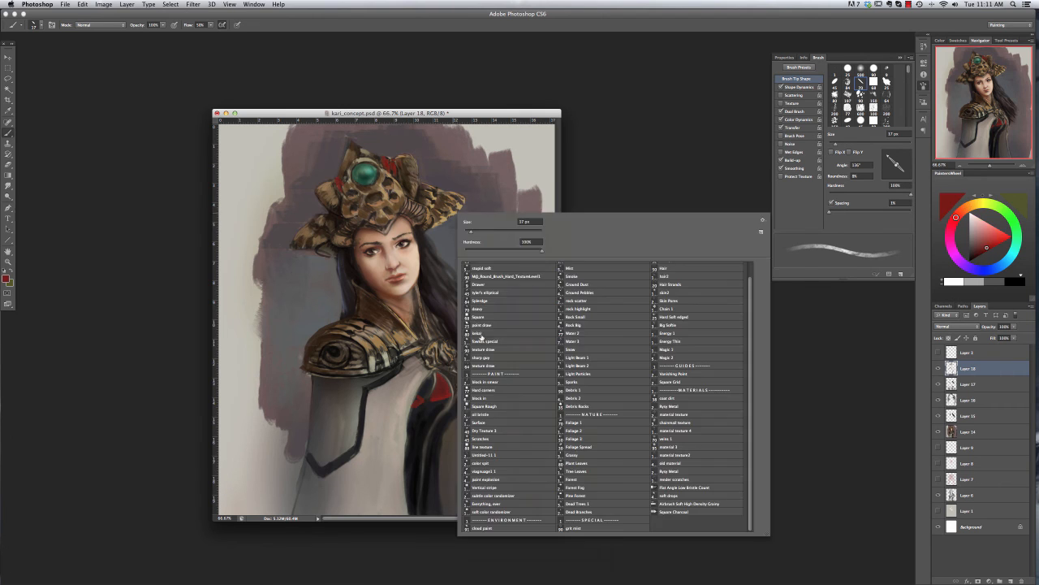
{"action": "left_click", "coordinate": [478, 336]}
{"action": "right_click", "coordinate": [396, 164]}
{"action": "left_click", "coordinate": [408, 179]}
{"action": "left_click_drag", "start_coordinate": [422, 217], "coordinate": [411, 206]}
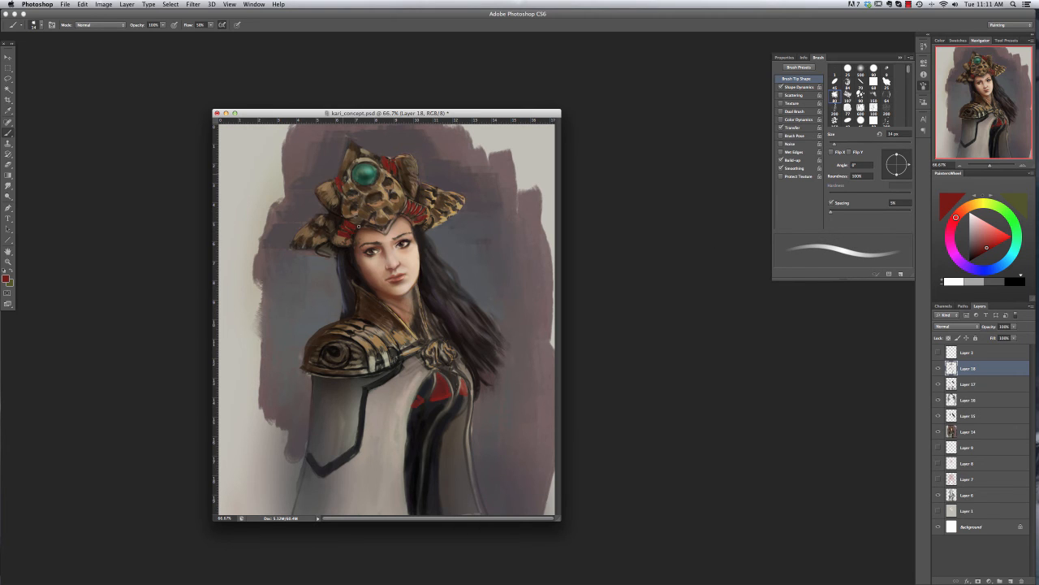
{"action": "left_click", "coordinate": [412, 207], "text": "alt"}
Step: Switch to the flat angled brush at 18 px and highlight the skull and headdress edges with sampled pale gold
{"action": "right_click", "coordinate": [371, 253]}
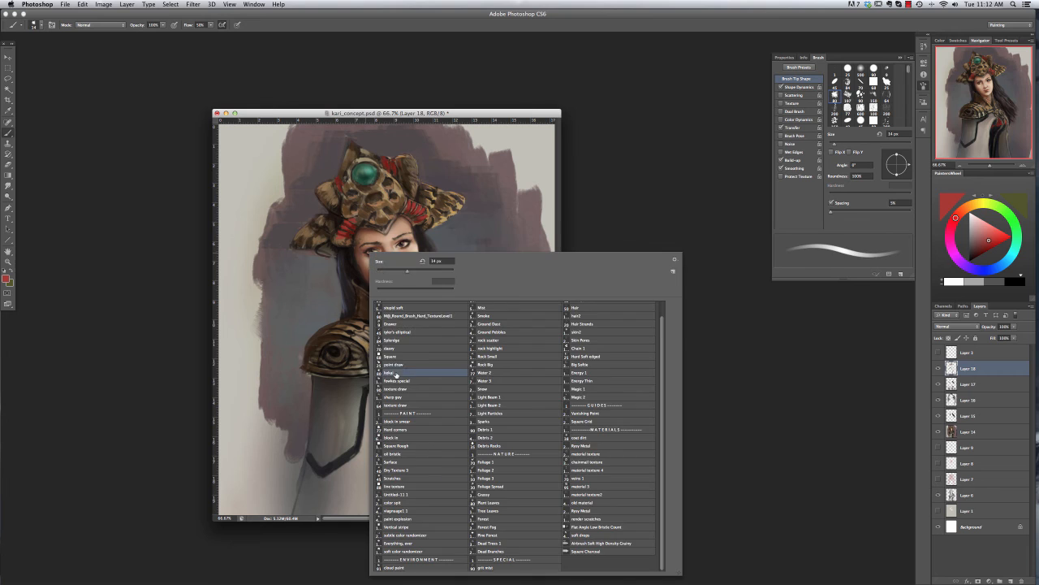
{"action": "left_click", "coordinate": [395, 349]}
{"action": "left_click", "coordinate": [438, 120]}
{"action": "left_click", "coordinate": [405, 172], "text": "alt"}
{"action": "right_click", "coordinate": [404, 176]}
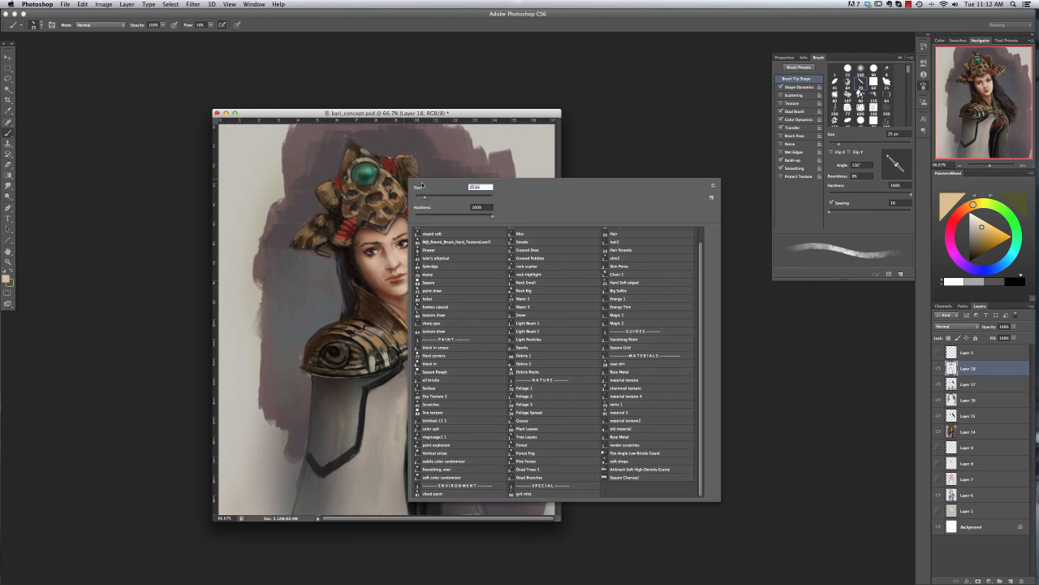
{"action": "left_click", "coordinate": [417, 194]}
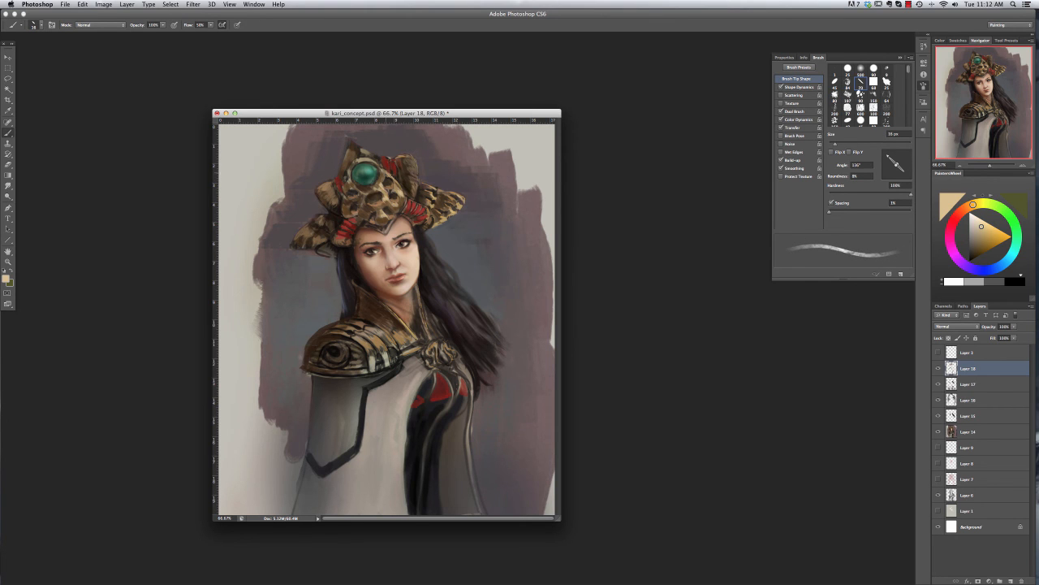
{"action": "left_click_drag", "start_coordinate": [390, 175], "coordinate": [404, 197]}
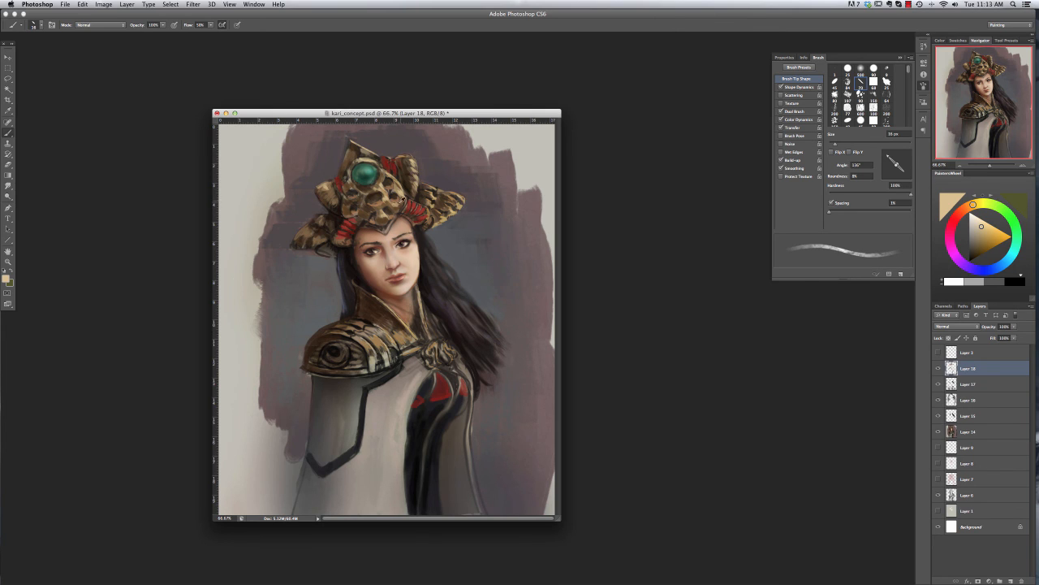
Step: Sample a tone from the shoulder armour and paint over its claw-shaped plates near the collar
{"action": "left_click", "coordinate": [372, 357], "text": "alt"}
{"action": "left_click_drag", "start_coordinate": [383, 353], "coordinate": [387, 366]}
{"action": "mouse_move", "coordinate": [374, 334]}
{"action": "left_mouse_down"}
{"action": "mouse_move", "coordinate": [362, 344]}
{"action": "mouse_move", "coordinate": [386, 359]}
{"action": "mouse_move", "coordinate": [375, 362]}
{"action": "mouse_move", "coordinate": [388, 346]}
{"action": "left_mouse_up"}
Step: Change the brush tip, highlight the shoulder armour around the eye and along the rim with gold, and set the brush to 12 px
{"action": "right_click", "coordinate": [365, 349]}
{"action": "double_click", "coordinate": [378, 358]}
{"action": "left_click", "coordinate": [378, 354], "text": "alt"}
{"action": "left_click", "coordinate": [985, 245]}
{"action": "left_click", "coordinate": [372, 300], "text": "alt"}
{"action": "mouse_move", "coordinate": [358, 338]}
{"action": "left_mouse_down"}
{"action": "mouse_move", "coordinate": [372, 355]}
{"action": "mouse_move", "coordinate": [328, 370]}
{"action": "left_mouse_up"}
{"action": "left_click_drag", "start_coordinate": [311, 371], "coordinate": [303, 367]}
{"action": "right_click", "coordinate": [358, 357]}
{"action": "left_click_drag", "start_coordinate": [385, 275], "coordinate": [379, 275]}
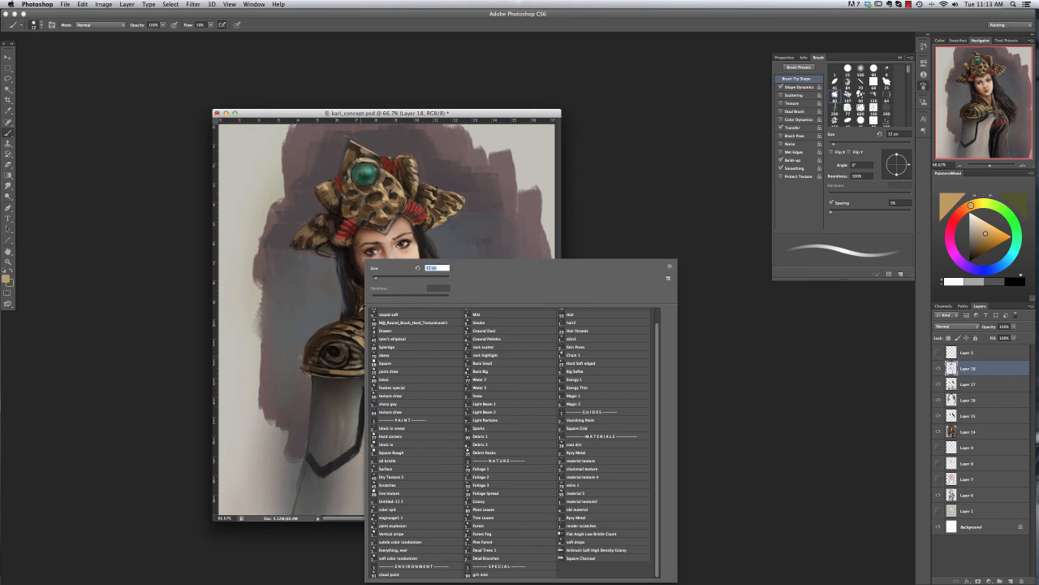
Step: Sample gold from the shoulder armour and paint highlights along its rim and upper plates, undoing a stray stroke
{"action": "left_click", "coordinate": [321, 345], "text": "alt"}
{"action": "left_click_drag", "start_coordinate": [306, 359], "coordinate": [314, 337]}
{"action": "mouse_move", "coordinate": [328, 332]}
{"action": "left_mouse_down"}
{"action": "mouse_move", "coordinate": [311, 339]}
{"action": "mouse_move", "coordinate": [339, 323]}
{"action": "left_mouse_up"}
{"action": "left_click_drag", "start_coordinate": [344, 322], "coordinate": [353, 318]}
{"action": "right_click", "coordinate": [350, 323]}
{"action": "key", "text": "super+z"}
{"action": "left_click_drag", "start_coordinate": [372, 275], "coordinate": [393, 328]}
{"action": "mouse_move", "coordinate": [360, 312]}
{"action": "left_mouse_down"}
{"action": "mouse_move", "coordinate": [373, 299]}
{"action": "mouse_move", "coordinate": [393, 320]}
{"action": "left_mouse_up"}
Step: Sample red from the chest panel and paint the angular sleeve trim with a 24 px brush
{"action": "left_click", "coordinate": [440, 393], "text": "alt"}
{"action": "right_click", "coordinate": [439, 393]}
{"action": "left_click_drag", "start_coordinate": [464, 275], "coordinate": [467, 276]}
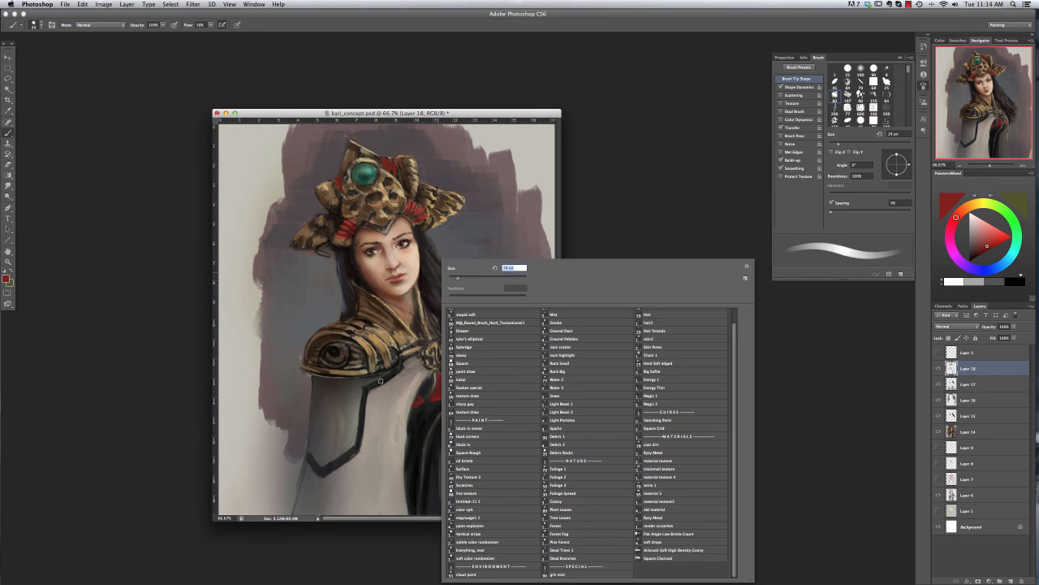
{"action": "mouse_move", "coordinate": [400, 368]}
{"action": "left_mouse_down"}
{"action": "mouse_move", "coordinate": [363, 394]}
{"action": "mouse_move", "coordinate": [358, 452]}
{"action": "left_mouse_up"}
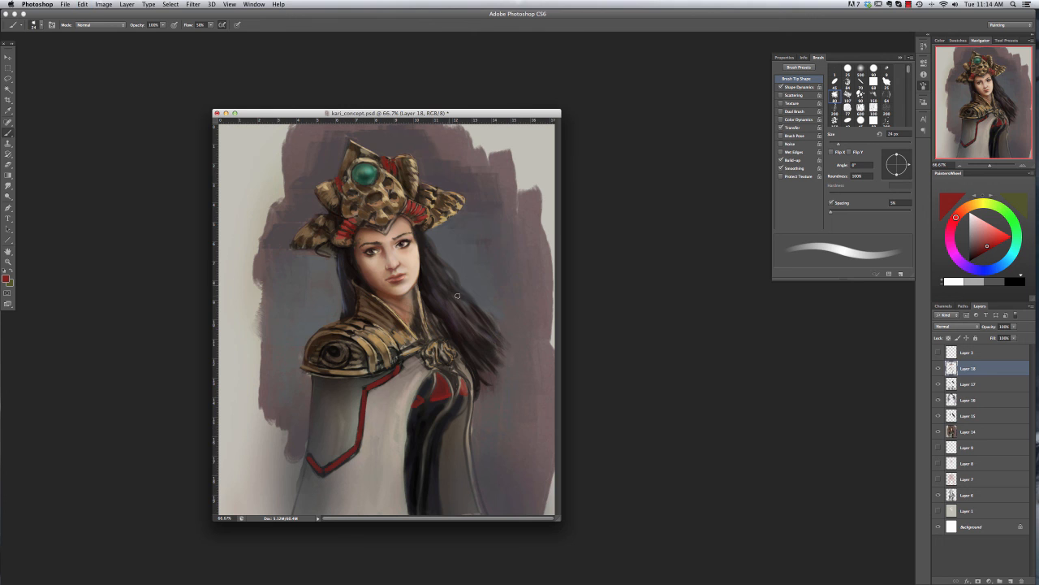
Step: Add a new layer and brush a soft glow sampled from the skin over the hair beside the face
{"action": "left_click", "coordinate": [1010, 580]}
{"action": "right_click", "coordinate": [368, 323]}
{"action": "left_click", "coordinate": [406, 314]}
{"action": "left_click_drag", "start_coordinate": [448, 275], "coordinate": [440, 275]}
{"action": "left_click", "coordinate": [389, 262], "text": "alt"}
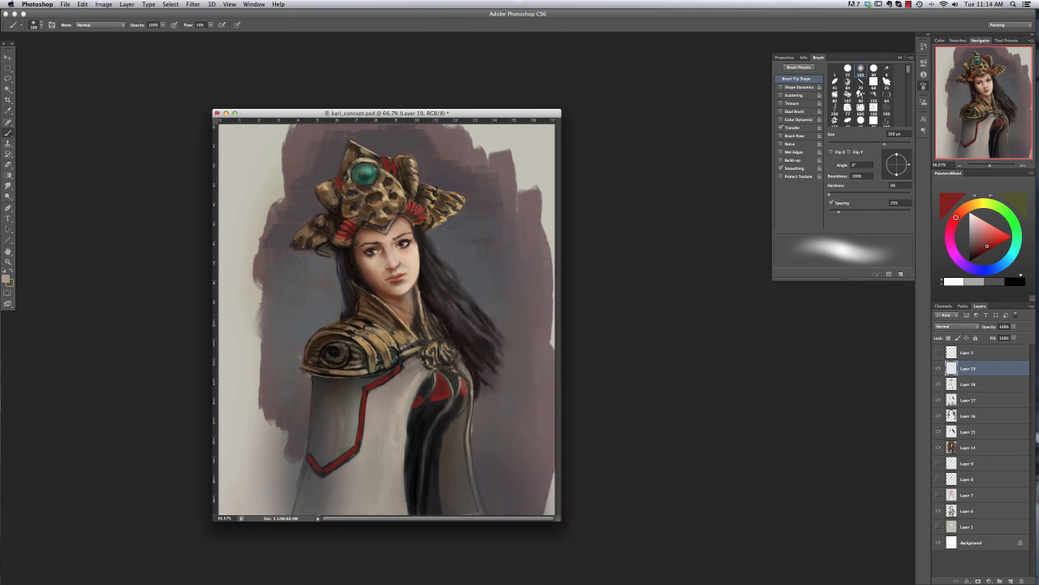
{"action": "right_click", "coordinate": [448, 277]}
{"action": "left_click_drag", "start_coordinate": [520, 275], "coordinate": [506, 275]}
{"action": "left_click_drag", "start_coordinate": [420, 237], "coordinate": [417, 288]}
Step: Try blending modes for the glow layer and set it to Linear Light
{"action": "left_click", "coordinate": [956, 327]}
{"action": "left_click", "coordinate": [949, 383]}
{"action": "left_click", "coordinate": [956, 327]}
{"action": "left_click", "coordinate": [950, 336]}
{"action": "left_click", "coordinate": [955, 326]}
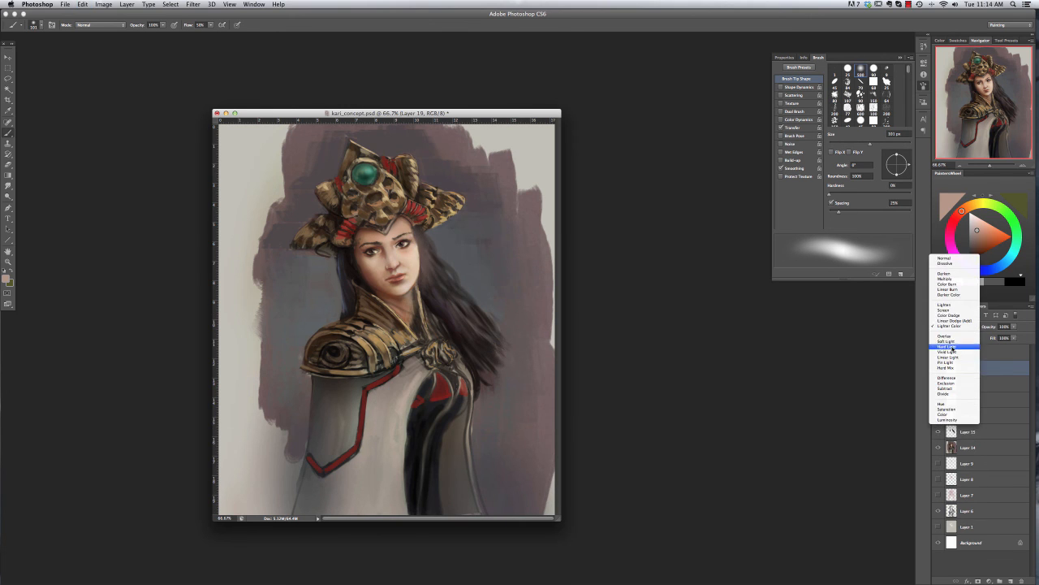
{"action": "left_click", "coordinate": [947, 357]}
{"action": "right_click", "coordinate": [391, 244]}
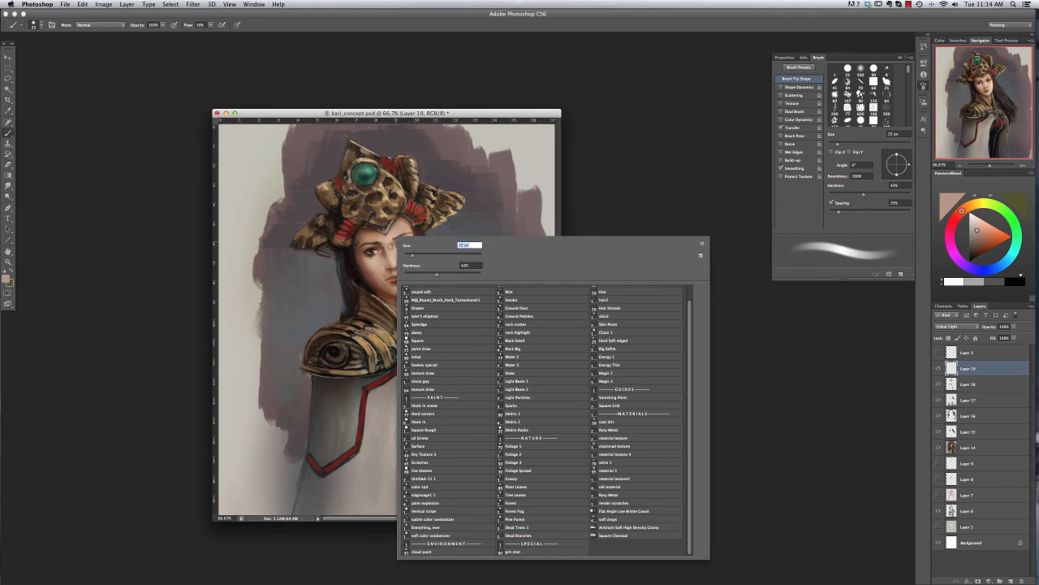
{"action": "left_click", "coordinate": [391, 247]}
{"action": "key", "text": "super+z"}
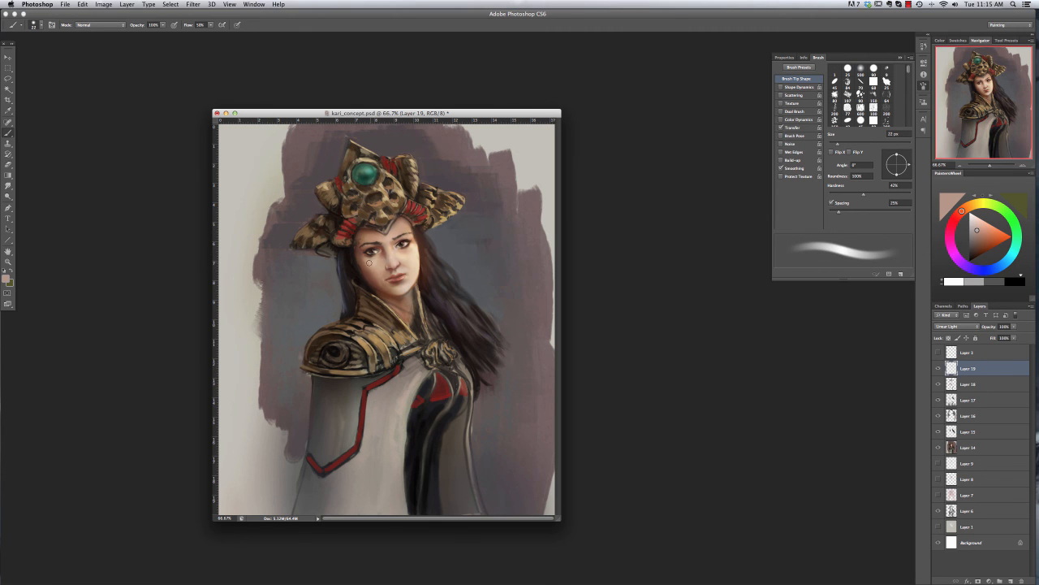
Step: Erase the excess glow along the hair and headdress edge beside the face
{"action": "key", "text": "e"}
{"action": "right_click", "coordinate": [415, 241]}
{"action": "left_click_drag", "start_coordinate": [478, 242], "coordinate": [465, 242]}
{"action": "left_click_drag", "start_coordinate": [421, 265], "coordinate": [418, 200]}
Step: Switch back to the brush and try a glow highlight on the headdress's teal gem
{"action": "left_click", "coordinate": [8, 132]}
{"action": "right_click", "coordinate": [397, 181]}
{"action": "left_click", "coordinate": [372, 170]}
{"action": "key", "text": "super+z"}
Step: Sample dark blue, add a new layer and paint a soft haze around the headdress and the hair with a large brush
{"action": "left_click", "coordinate": [345, 175], "text": "alt"}
{"action": "right_click", "coordinate": [324, 193]}
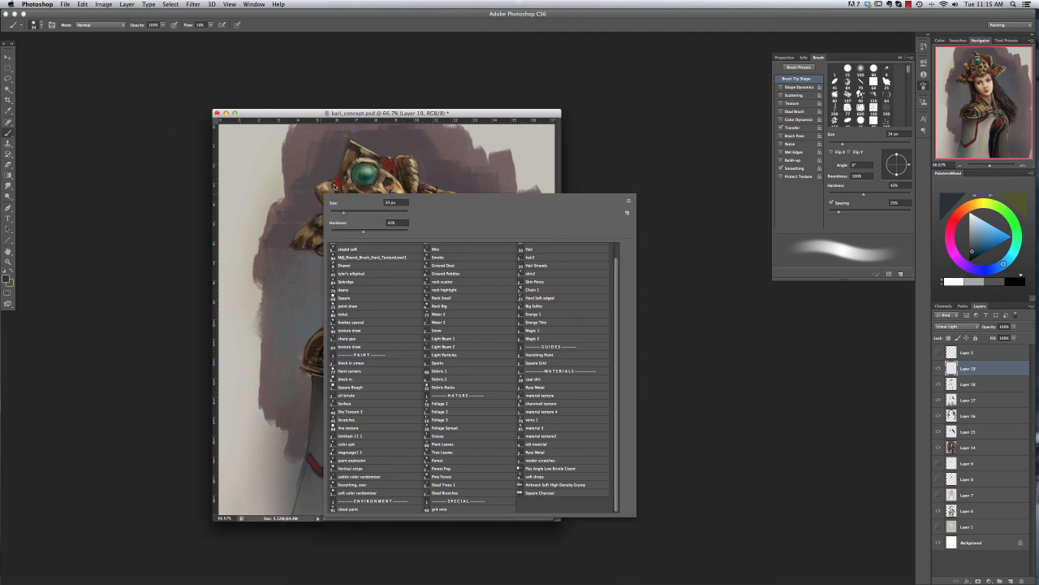
{"action": "left_click", "coordinate": [382, 212]}
{"action": "left_click", "coordinate": [1011, 581]}
{"action": "left_click_drag", "start_coordinate": [310, 204], "coordinate": [311, 227]}
{"action": "left_click_drag", "start_coordinate": [432, 180], "coordinate": [451, 192]}
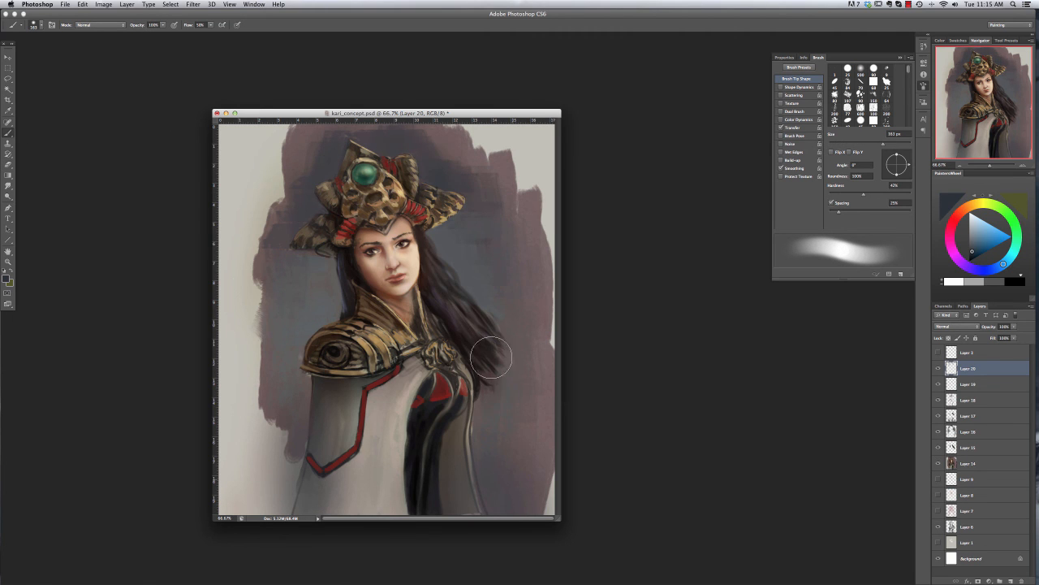
{"action": "left_click_drag", "start_coordinate": [490, 414], "coordinate": [492, 454]}
Step: Sample a light grey and brush a soft glow along the hair edges on the Linear Light layer, Layer 19
{"action": "left_click", "coordinate": [345, 205], "text": "alt"}
{"action": "left_click", "coordinate": [968, 386]}
{"action": "left_click_drag", "start_coordinate": [446, 246], "coordinate": [450, 266]}
{"action": "key", "text": "super+z"}
{"action": "left_click", "coordinate": [969, 400]}
{"action": "left_click", "coordinate": [969, 386]}
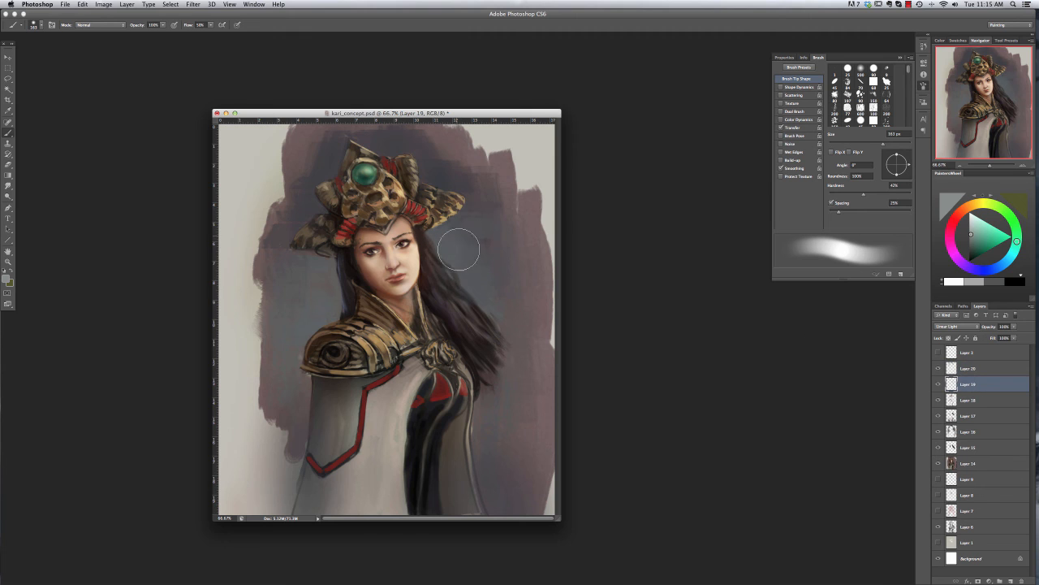
{"action": "left_click_drag", "start_coordinate": [332, 280], "coordinate": [334, 298]}
{"action": "left_click_drag", "start_coordinate": [436, 226], "coordinate": [455, 243]}
{"action": "left_click_drag", "start_coordinate": [500, 317], "coordinate": [515, 341]}
Step: Reduce the brush size, sample a tone from the shoulder armour and touch up its upper plates
{"action": "right_click", "coordinate": [397, 284]}
{"action": "left_click_drag", "start_coordinate": [455, 282], "coordinate": [430, 282]}
{"action": "left_click", "coordinate": [375, 342], "text": "alt"}
{"action": "mouse_move", "coordinate": [372, 337]}
{"action": "left_mouse_down"}
{"action": "mouse_move", "coordinate": [385, 350]}
{"action": "mouse_move", "coordinate": [378, 338]}
{"action": "left_mouse_up"}
{"action": "right_click", "coordinate": [382, 308]}
{"action": "double_click", "coordinate": [400, 320]}
Step: Flip the whole canvas horizontally
{"action": "key", "text": "e"}
{"action": "left_click", "coordinate": [103, 5]}
{"action": "mouse_move", "coordinate": [121, 91]}
{"action": "left_click", "coordinate": [203, 127]}
{"action": "left_click", "coordinate": [909, 5]}
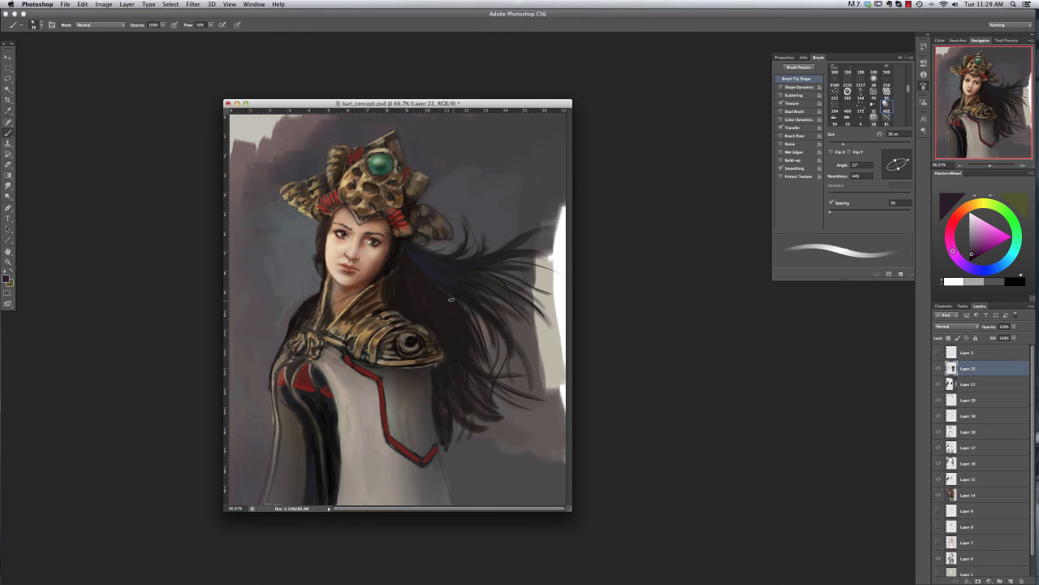
Step: Pick a muted blue and paint highlight strands into the flowing hair behind the neck with a 22 px brush
{"action": "left_click", "coordinate": [486, 332], "text": "alt"}
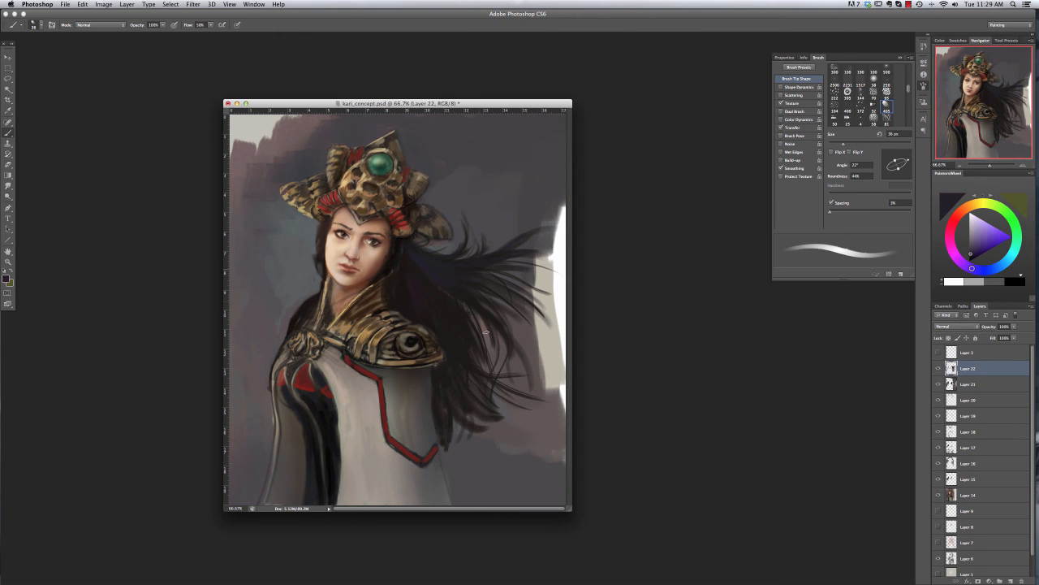
{"action": "key", "text": "super+z"}
{"action": "right_click", "coordinate": [462, 335]}
{"action": "left_click", "coordinate": [491, 277]}
{"action": "key", "text": "Return"}
{"action": "left_click", "coordinate": [992, 269]}
{"action": "left_click", "coordinate": [978, 239]}
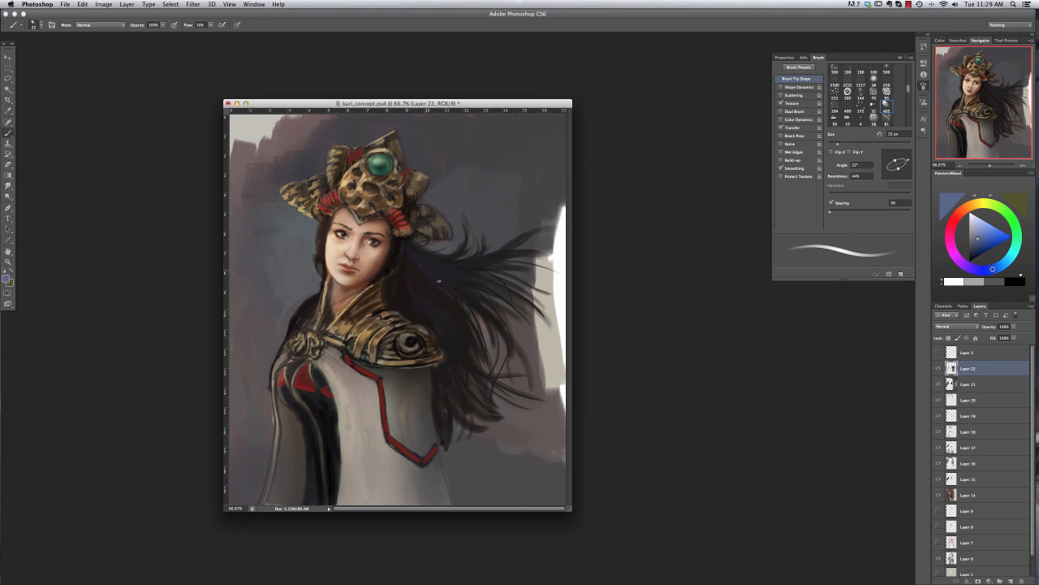
{"action": "key", "text": "super+z"}
{"action": "left_click_drag", "start_coordinate": [433, 264], "coordinate": [458, 271]}
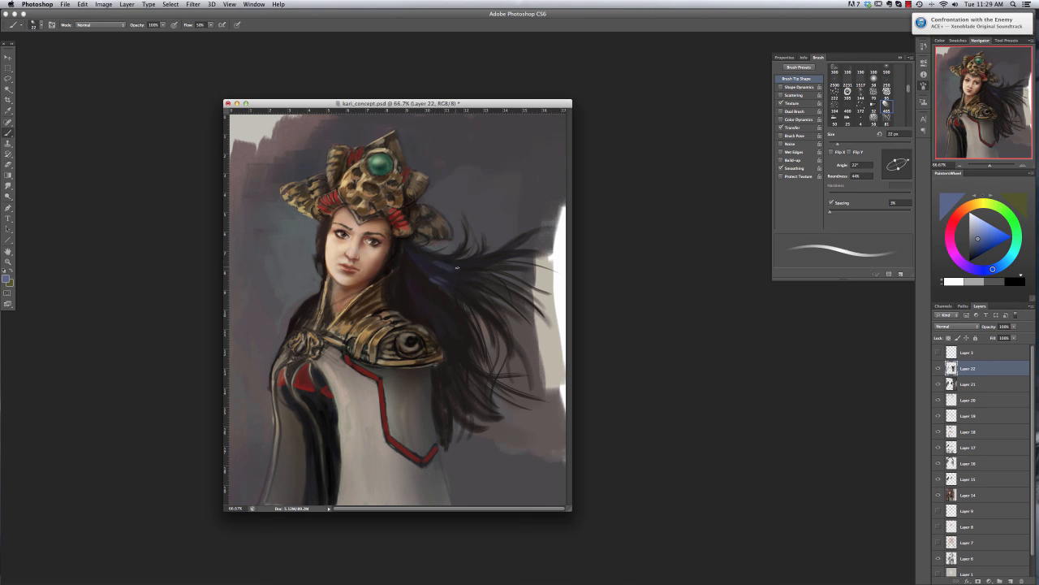
{"action": "left_click", "coordinate": [446, 262], "text": "alt"}
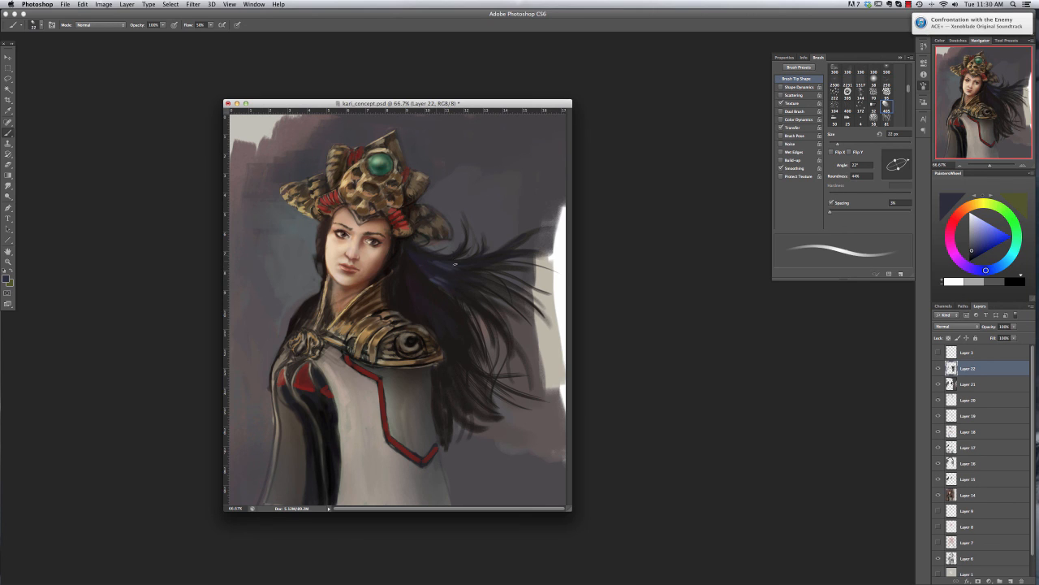
Step: Sample dark purple from the hair, blend the blue strands with a 28 px brush and show the tool presets
{"action": "left_click", "coordinate": [424, 298], "text": "alt"}
{"action": "key", "text": "bracketright"}
{"action": "key", "text": "bracketright"}
{"action": "left_click", "coordinate": [1006, 40]}
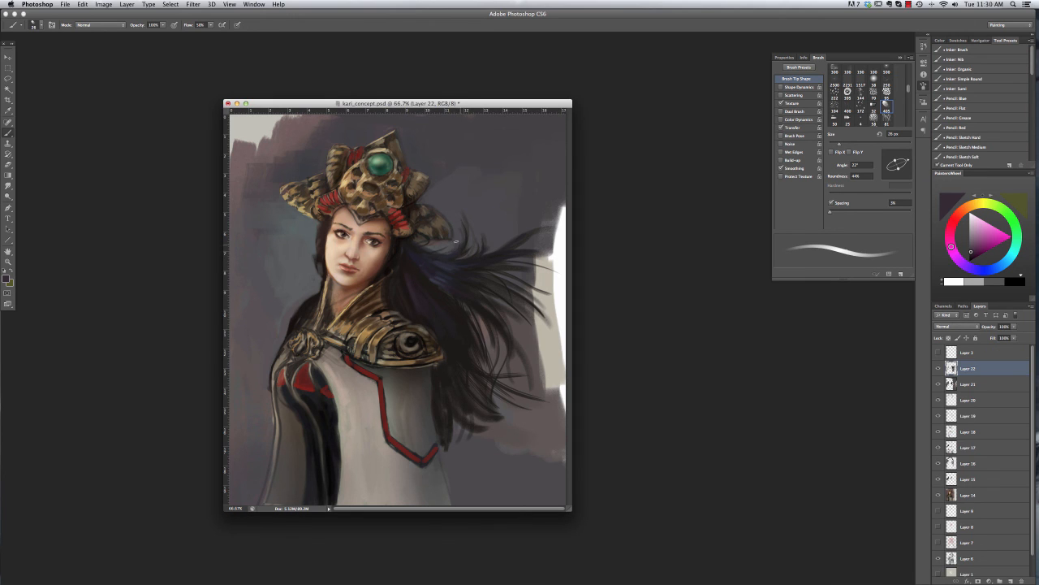
Step: Sample skin and dark hair tones and refine the hairline beside the cheek with a 17 px brush
{"action": "left_click", "coordinate": [400, 247], "text": "alt"}
{"action": "left_click", "coordinate": [395, 248], "text": "alt"}
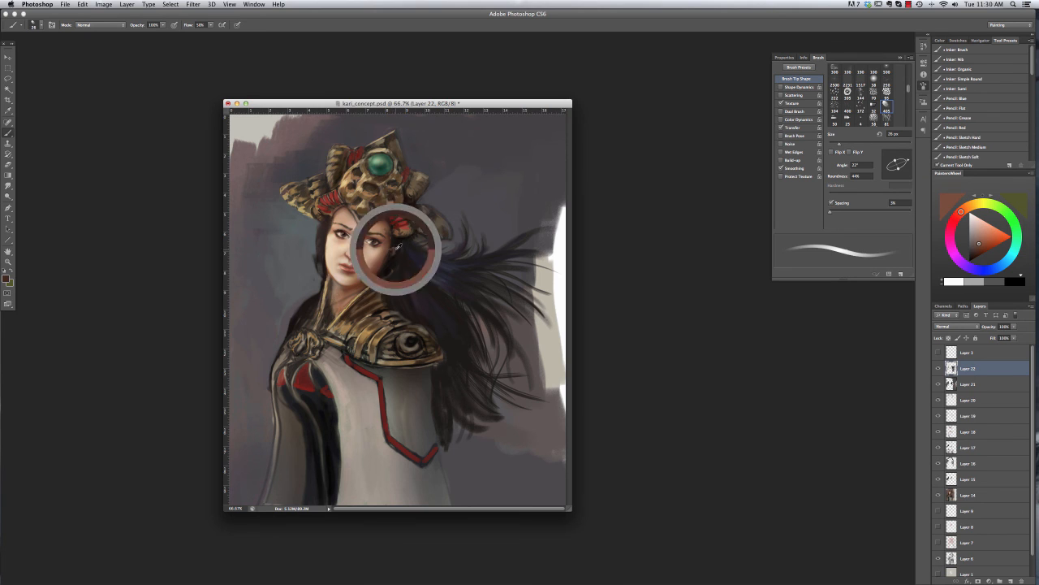
{"action": "right_click", "coordinate": [397, 250]}
{"action": "key", "text": "bracketleft"}
{"action": "key", "text": "bracketleft"}
{"action": "key", "text": "bracketleft"}
{"action": "left_click", "coordinate": [397, 252], "text": "alt"}
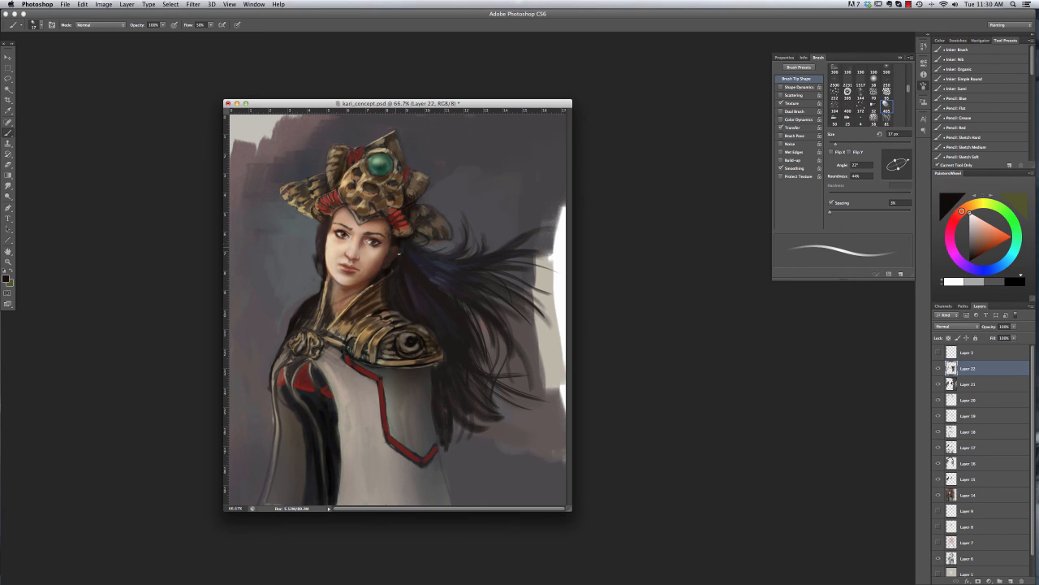
{"action": "left_click_drag", "start_coordinate": [396, 248], "coordinate": [394, 256]}
{"action": "left_click", "coordinate": [388, 258], "text": "alt"}
{"action": "left_click", "coordinate": [390, 258], "text": "alt"}
Step: Refine the hair edge at the forehead and temple with sampled skin and hair tones, and resample dark blue from the flowing hair
{"action": "left_click", "coordinate": [333, 237], "text": "alt"}
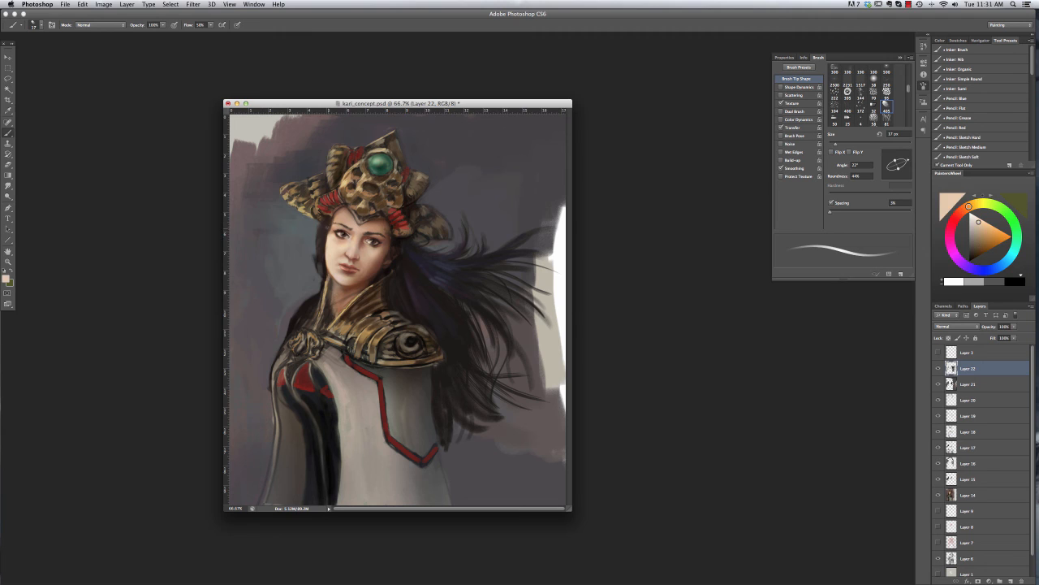
{"action": "left_click", "coordinate": [328, 235], "text": "alt"}
{"action": "mouse_move", "coordinate": [329, 226]}
{"action": "left_mouse_down"}
{"action": "mouse_move", "coordinate": [327, 240]}
{"action": "mouse_move", "coordinate": [330, 230]}
{"action": "left_mouse_up"}
{"action": "left_click", "coordinate": [323, 237], "text": "alt"}
{"action": "left_click", "coordinate": [333, 226], "text": "alt"}
{"action": "left_click", "coordinate": [335, 217], "text": "alt"}
{"action": "left_click", "coordinate": [329, 221], "text": "alt"}
{"action": "left_click", "coordinate": [487, 299], "text": "alt"}
{"action": "left_click", "coordinate": [447, 275], "text": "alt"}
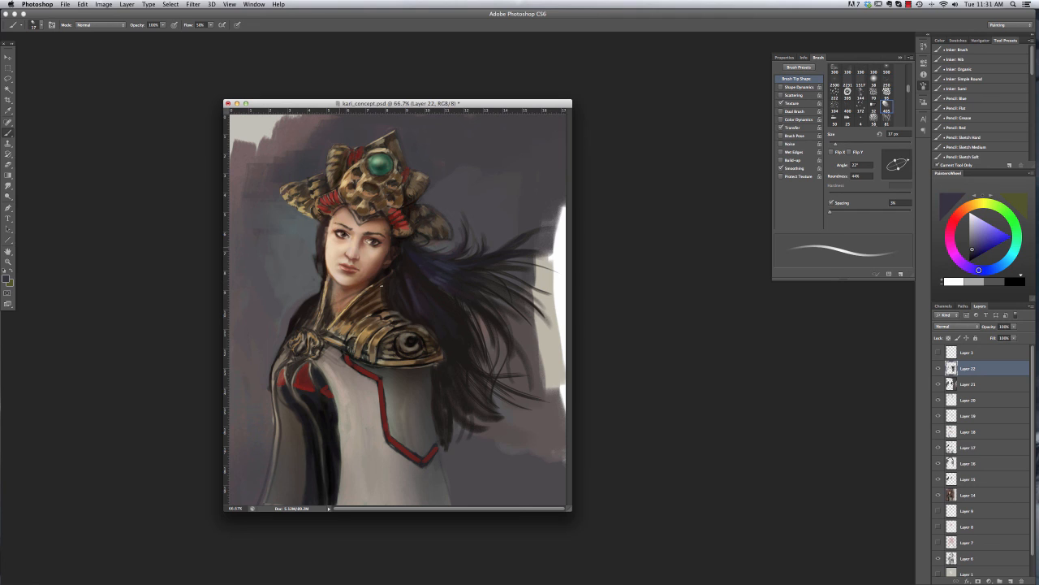
Step: Enlarge the brush to 28 px and paint dark blue strands into the lower flowing hair behind the shoulder armour
{"action": "right_click", "coordinate": [505, 261]}
{"action": "left_click_drag", "start_coordinate": [534, 278], "coordinate": [552, 277]}
{"action": "left_click", "coordinate": [444, 260], "text": "alt"}
{"action": "left_click", "coordinate": [468, 351], "text": "alt"}
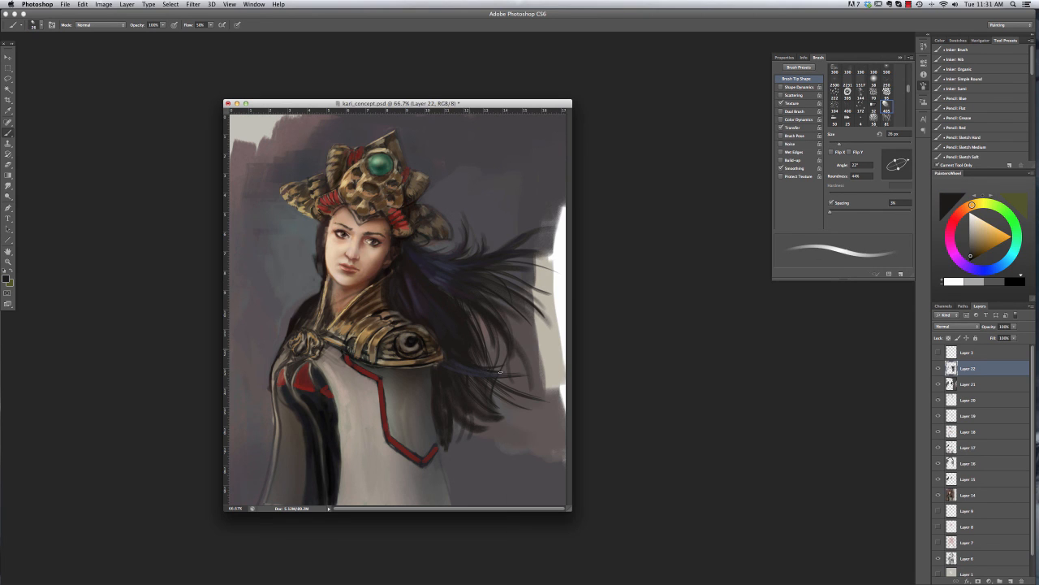
Step: Show the navigator and paint dark sampled strands through the hair between the neck and the shoulder armour
{"action": "left_click", "coordinate": [980, 40]}
{"action": "left_click", "coordinate": [406, 265], "text": "alt"}
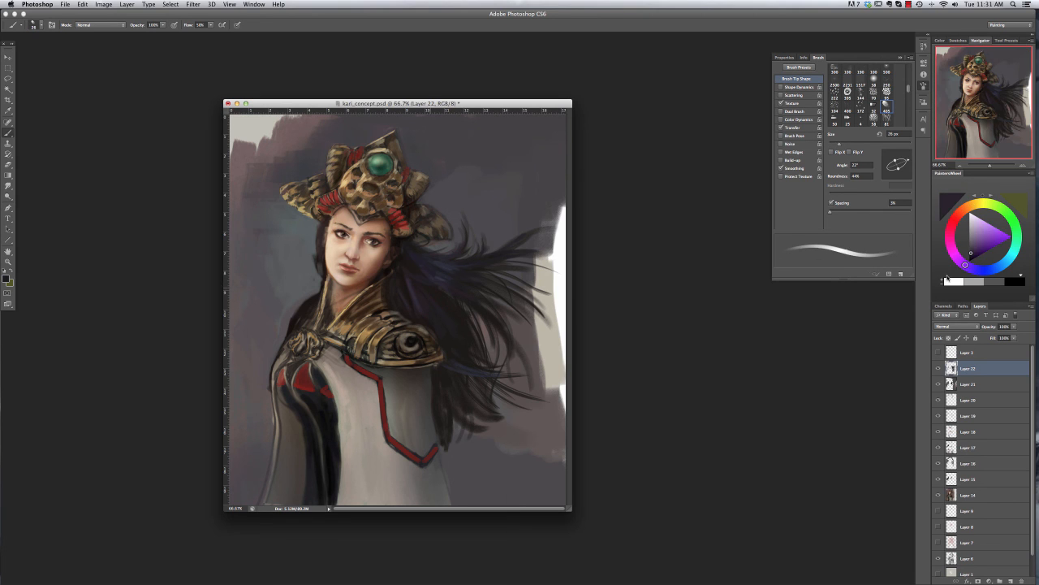
{"action": "left_click", "coordinate": [404, 272], "text": "alt"}
{"action": "mouse_move", "coordinate": [407, 276]}
{"action": "left_mouse_down"}
{"action": "mouse_move", "coordinate": [458, 326]}
{"action": "mouse_move", "coordinate": [450, 342]}
{"action": "left_mouse_up"}
{"action": "left_click", "coordinate": [448, 309], "text": "alt"}
{"action": "left_click", "coordinate": [450, 315], "text": "alt"}
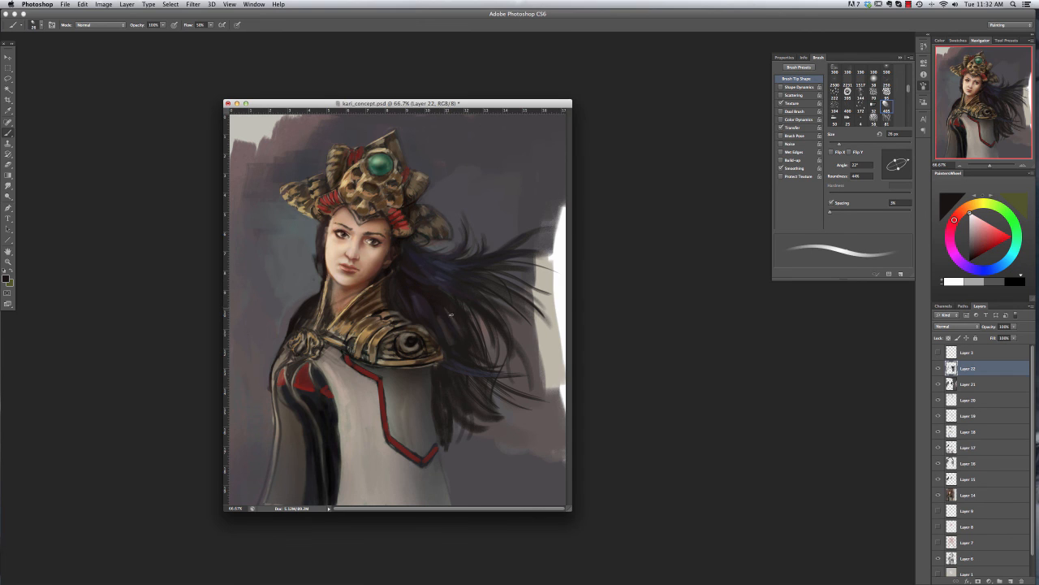
Step: Select Layer 21, enlarge the brush and cover the pale gap beside the flowing hair with sampled background tones
{"action": "left_click", "coordinate": [974, 384]}
{"action": "right_click", "coordinate": [458, 258]}
{"action": "left_click_drag", "start_coordinate": [505, 277], "coordinate": [585, 277]}
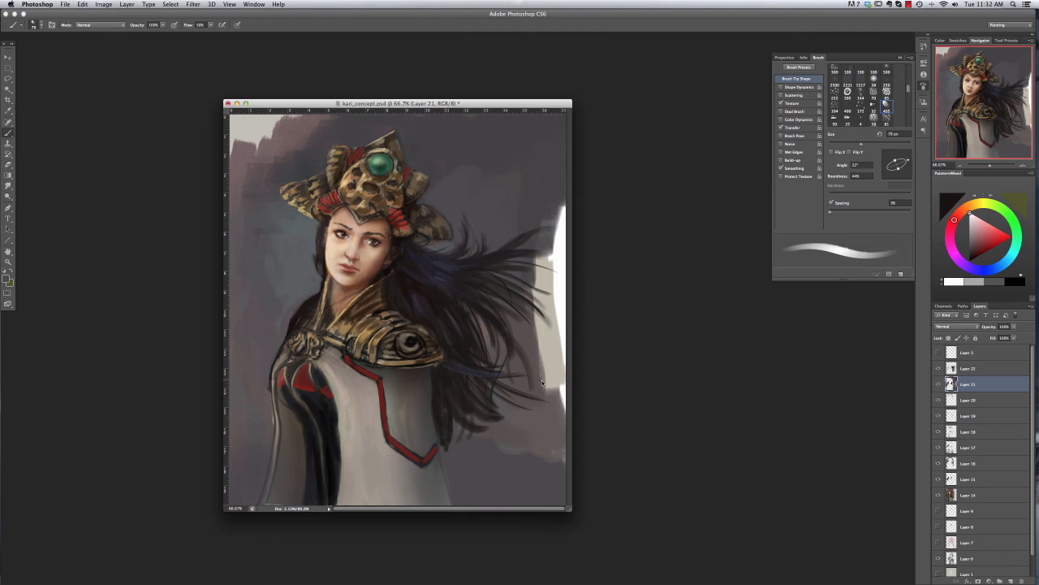
{"action": "left_click", "coordinate": [527, 349], "text": "alt"}
{"action": "left_click_drag", "start_coordinate": [547, 341], "coordinate": [552, 401]}
{"action": "left_click_drag", "start_coordinate": [560, 207], "coordinate": [559, 402]}
{"action": "left_click_drag", "start_coordinate": [536, 258], "coordinate": [532, 331]}
{"action": "left_click", "coordinate": [536, 301], "text": "alt"}
{"action": "left_click_drag", "start_coordinate": [561, 292], "coordinate": [552, 383]}
{"action": "left_click_drag", "start_coordinate": [558, 296], "coordinate": [558, 211]}
Step: Switch to a textured 141 px brush and blend sampled purple-grey tones into the background beside and below the hair
{"action": "right_click", "coordinate": [462, 222]}
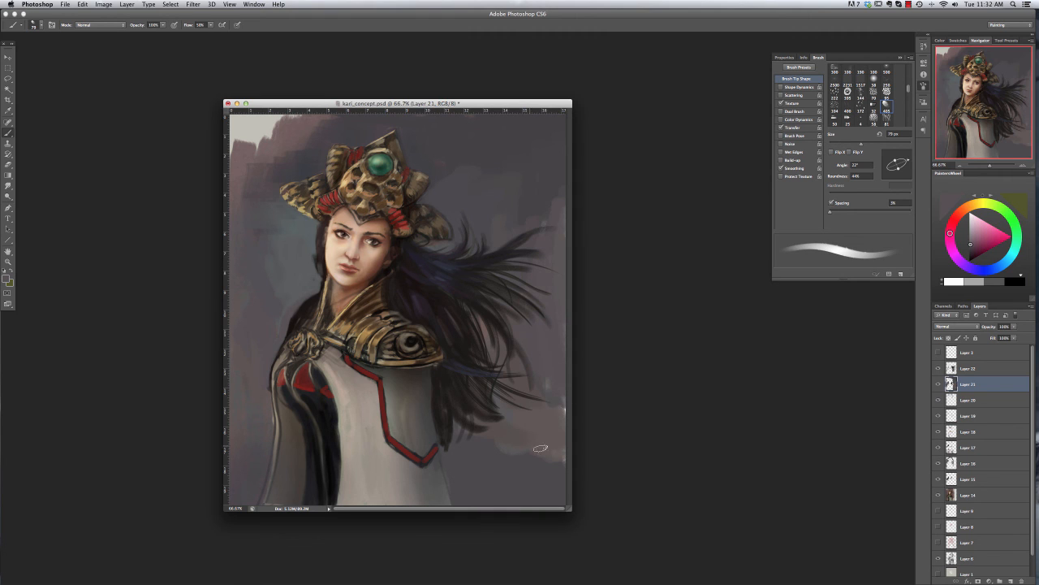
{"action": "left_click", "coordinate": [498, 510]}
{"action": "left_click", "coordinate": [506, 526]}
{"action": "left_click", "coordinate": [509, 540]}
{"action": "double_click", "coordinate": [503, 534]}
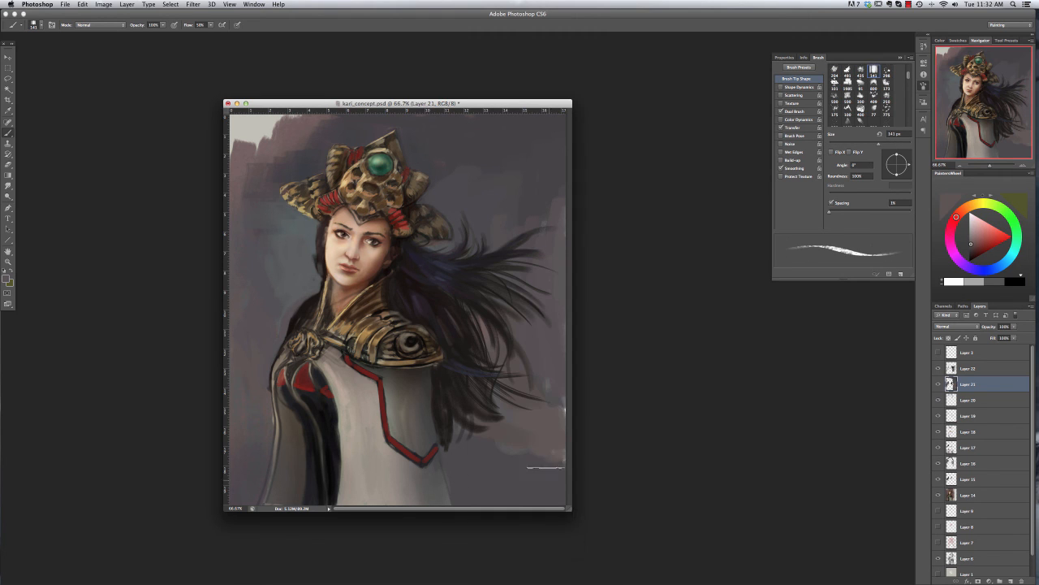
{"action": "mouse_move", "coordinate": [556, 469]}
{"action": "left_mouse_down"}
{"action": "mouse_move", "coordinate": [554, 413]}
{"action": "mouse_move", "coordinate": [525, 454]}
{"action": "left_mouse_up"}
{"action": "left_click", "coordinate": [532, 457], "text": "alt"}
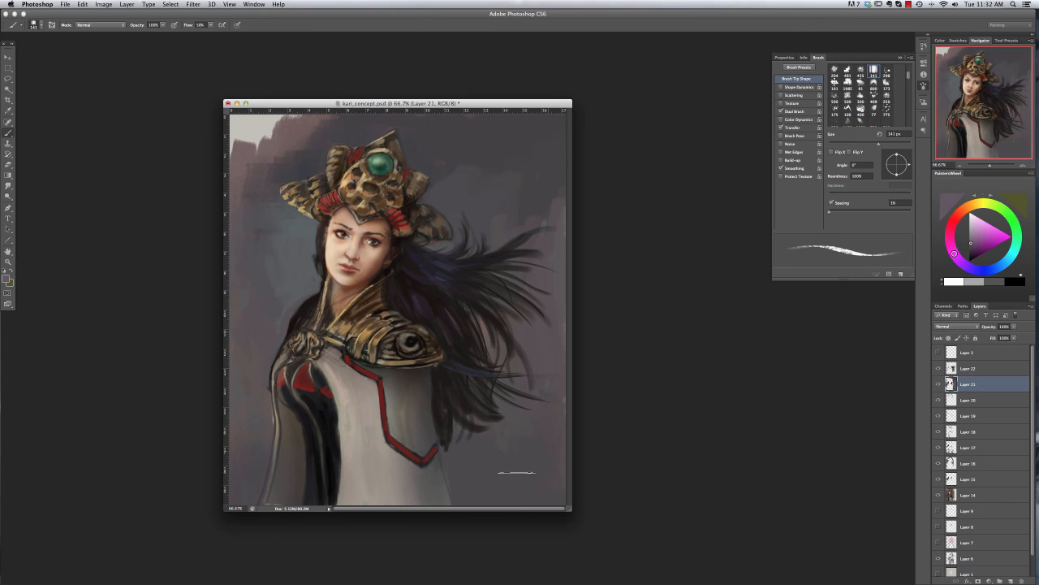
{"action": "left_click", "coordinate": [251, 329], "text": "alt"}
{"action": "left_click_drag", "start_coordinate": [538, 264], "coordinate": [544, 317]}
Step: Brush the background beside the headdress, choose another brush tip and sample tones at the headdress edge
{"action": "mouse_move", "coordinate": [445, 240]}
{"action": "left_mouse_down"}
{"action": "mouse_move", "coordinate": [431, 228]}
{"action": "mouse_move", "coordinate": [446, 221]}
{"action": "mouse_move", "coordinate": [442, 237]}
{"action": "mouse_move", "coordinate": [424, 220]}
{"action": "left_mouse_up"}
{"action": "right_click", "coordinate": [464, 245]}
{"action": "left_click", "coordinate": [497, 350]}
{"action": "double_click", "coordinate": [497, 362]}
{"action": "left_click", "coordinate": [428, 231], "text": "alt"}
{"action": "left_click", "coordinate": [429, 231], "text": "alt"}
Step: Flip the canvas horizontally back to its original orientation
{"action": "left_click", "coordinate": [103, 4]}
{"action": "mouse_move", "coordinate": [133, 99]}
{"action": "left_click", "coordinate": [209, 128]}
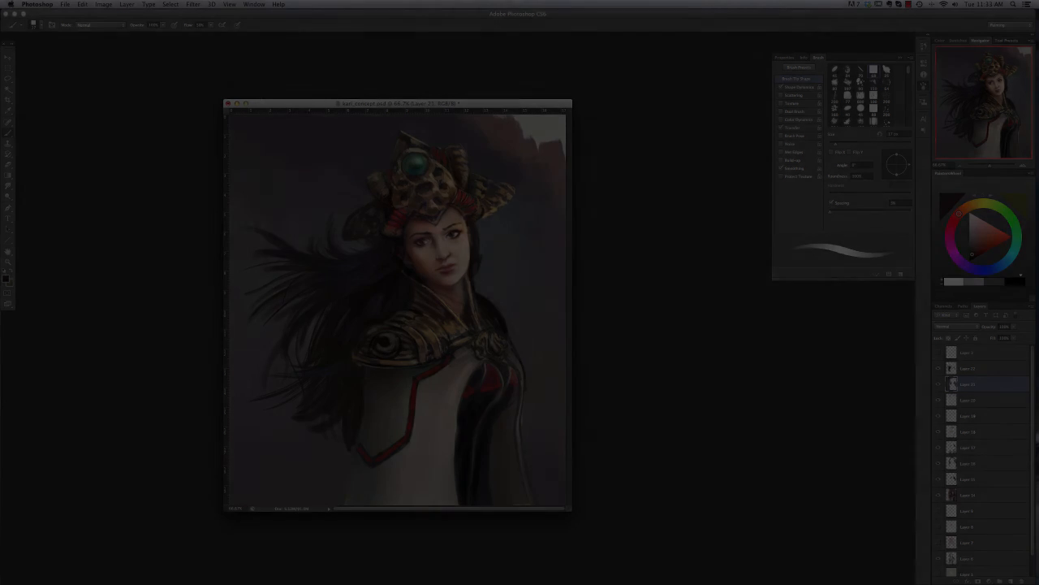